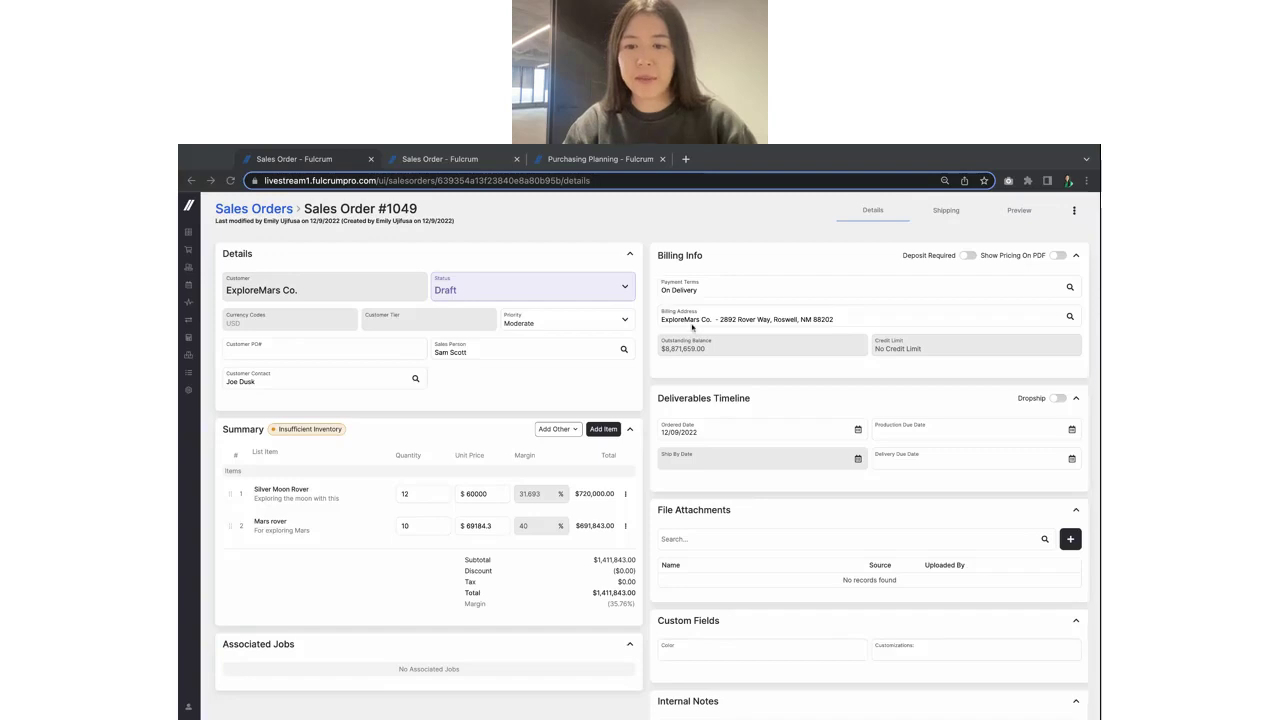
# Review the sales order's detail sections and the status options available for the draft.
pyautogui.scroll(-4, 707, 374)
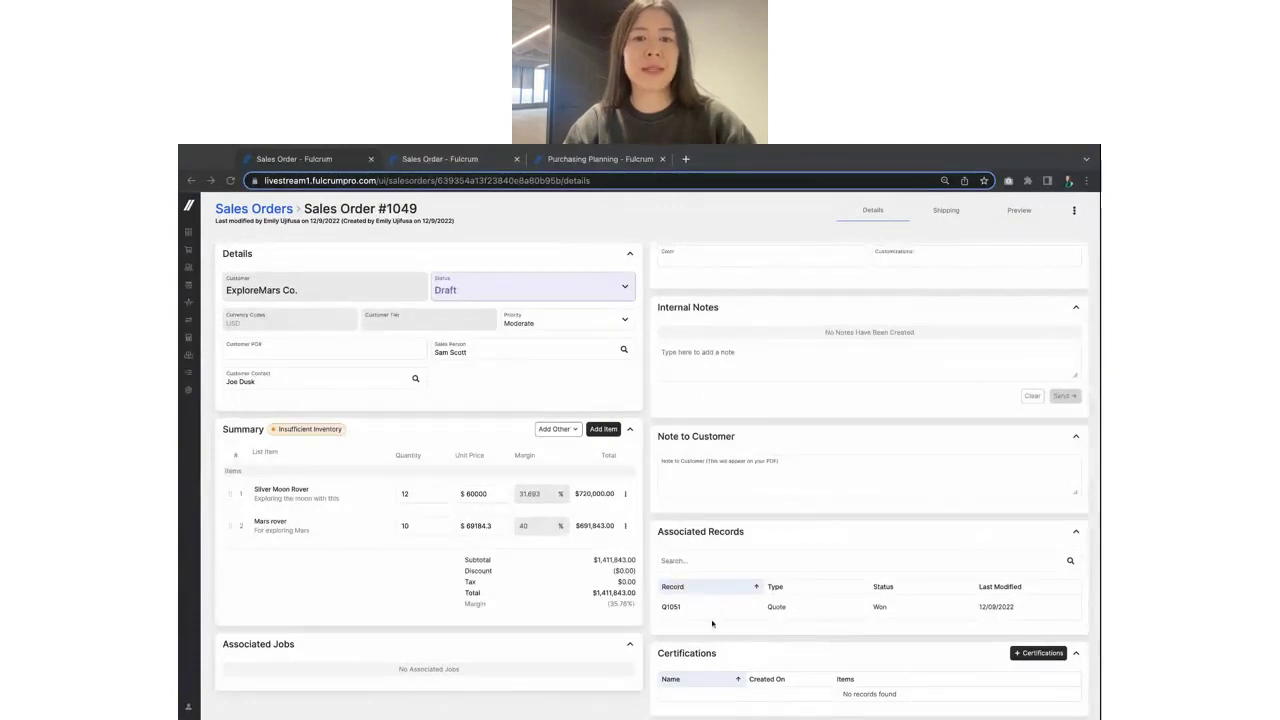
pyautogui.scroll(4, 665, 545)
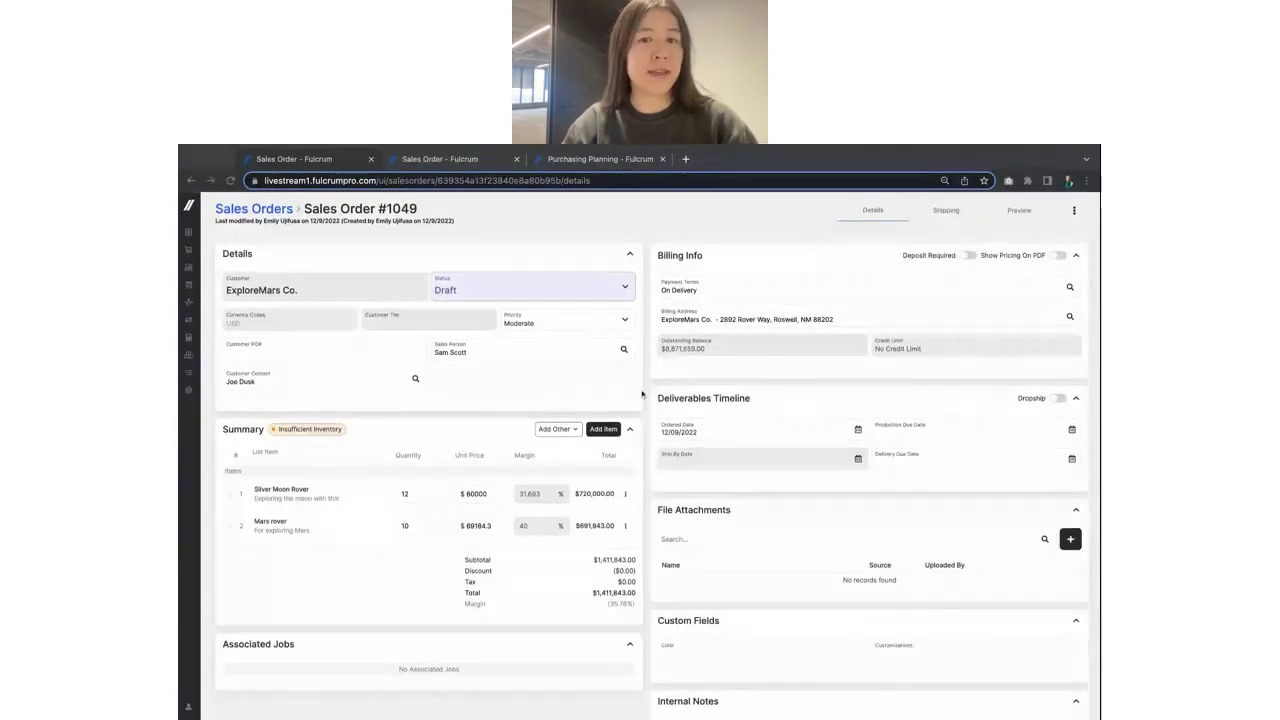
pyautogui.click(625, 290)
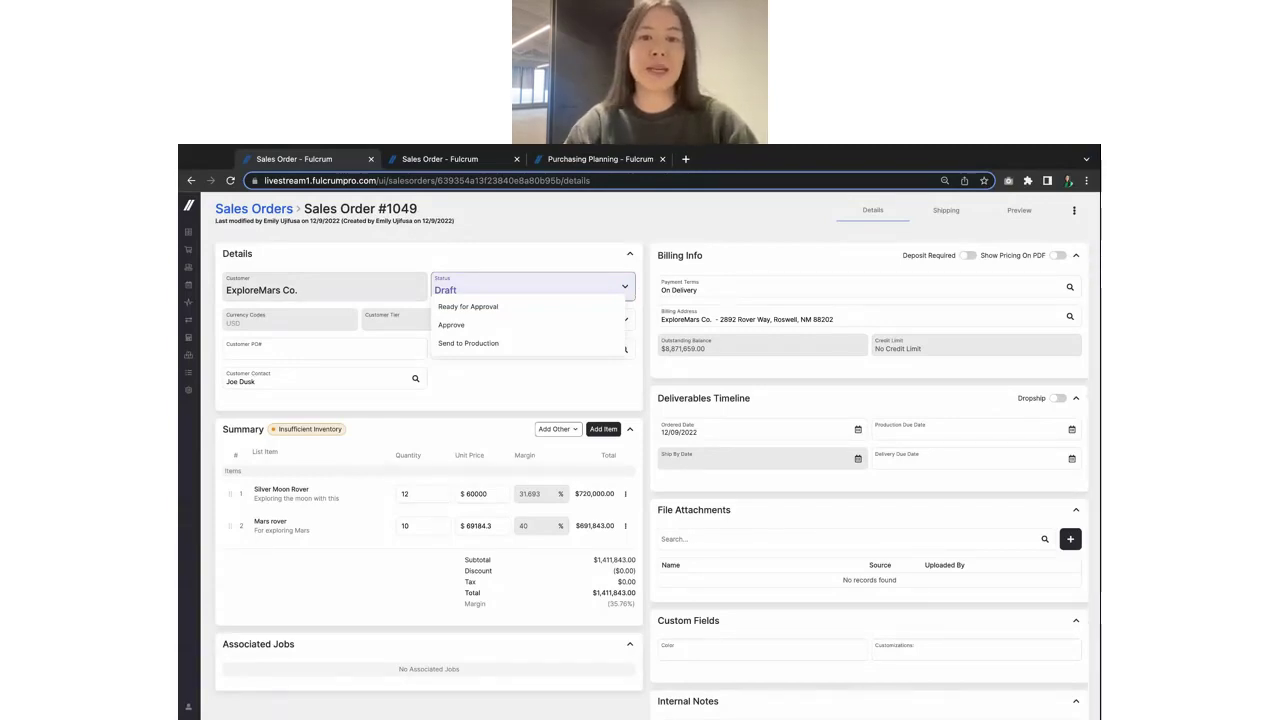
pyautogui.click(512, 325)
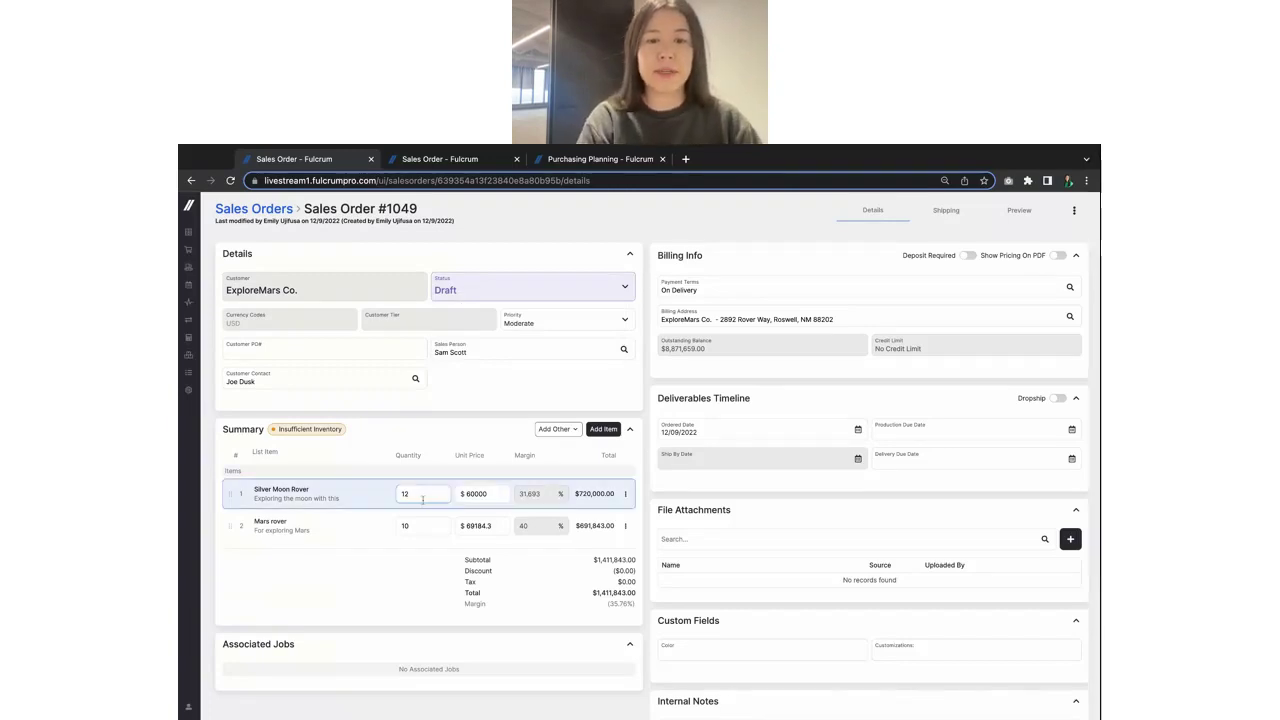
# Check the quantity and unit price fields of the Silver Moon Rover and Mars rover lines and the insufficient inventory details.
pyautogui.press('Tab')
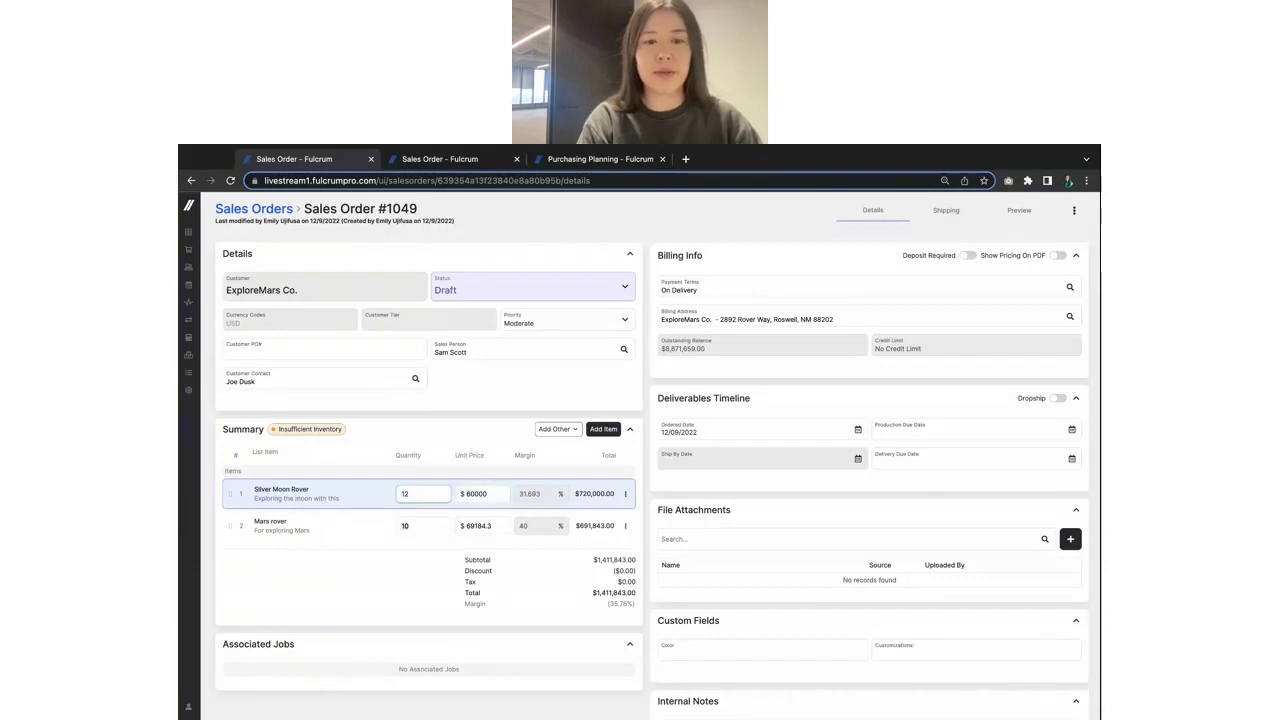
pyautogui.click(406, 526)
pyautogui.press('Tab')
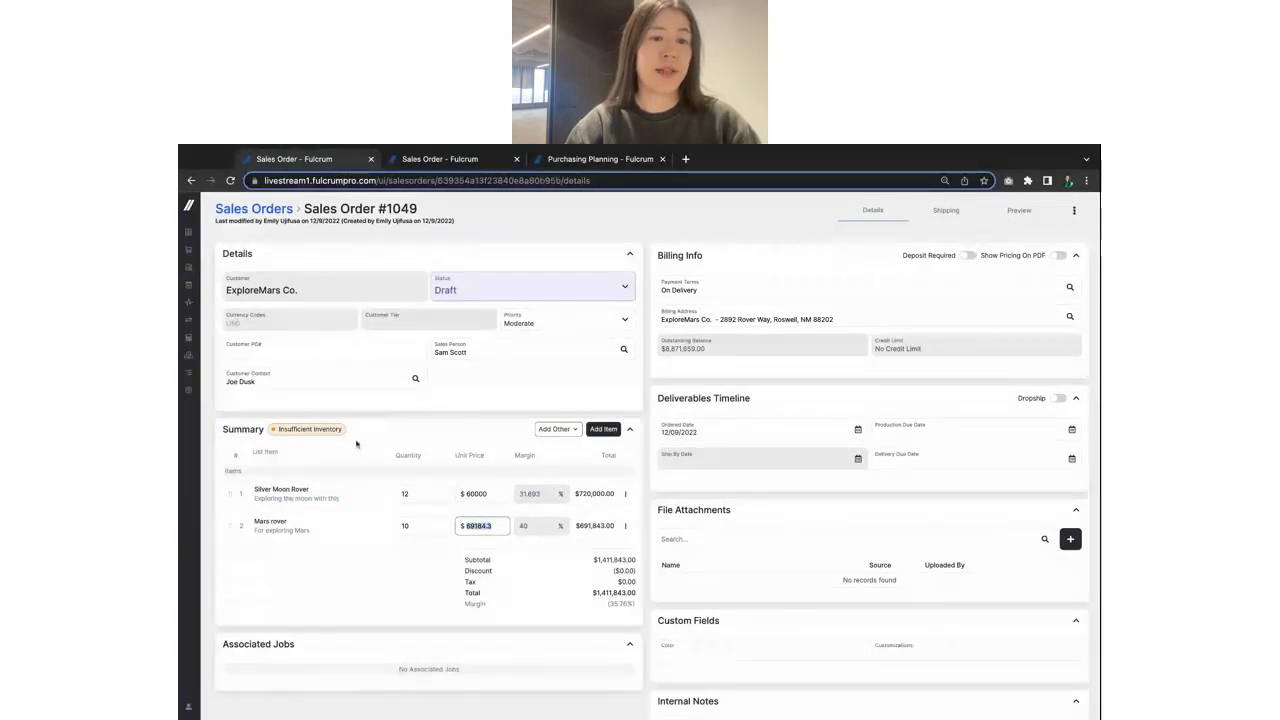
pyautogui.moveTo(337, 434)
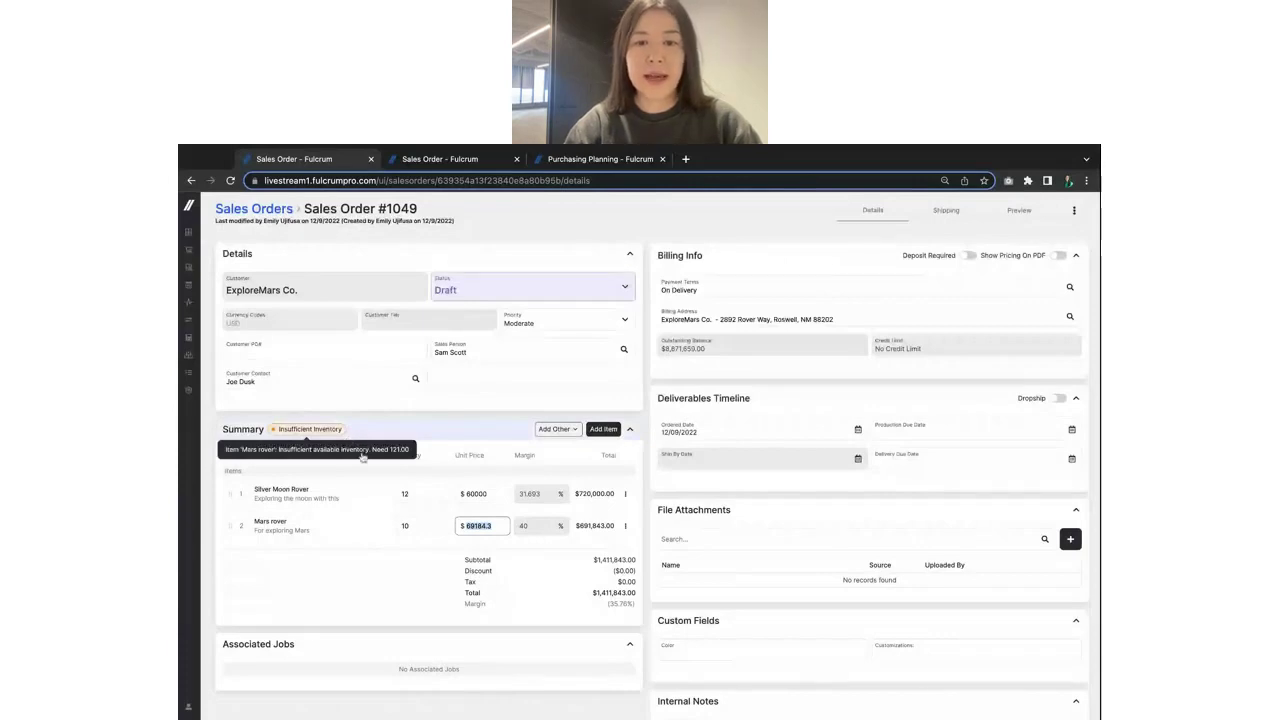
pyautogui.click(651, 450)
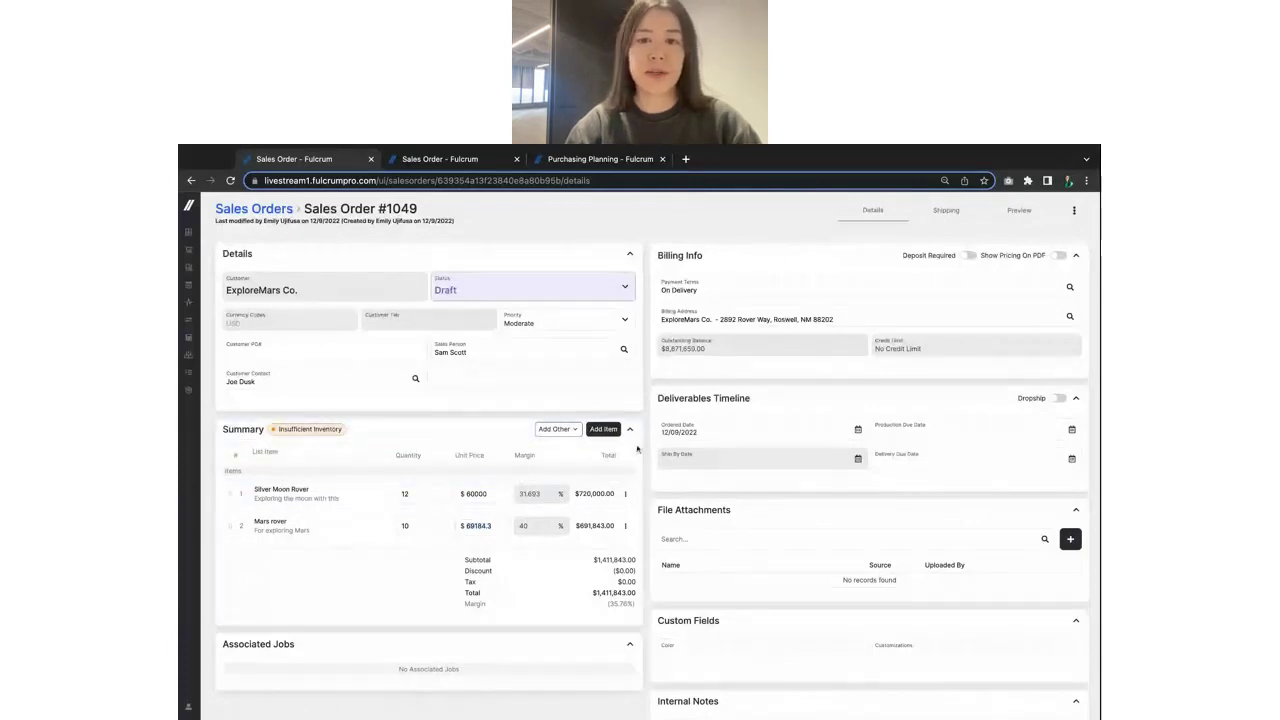
# Add the existing item Satellite Dish to the sales order and check which other kinds of entries can be added.
pyautogui.click(604, 429)
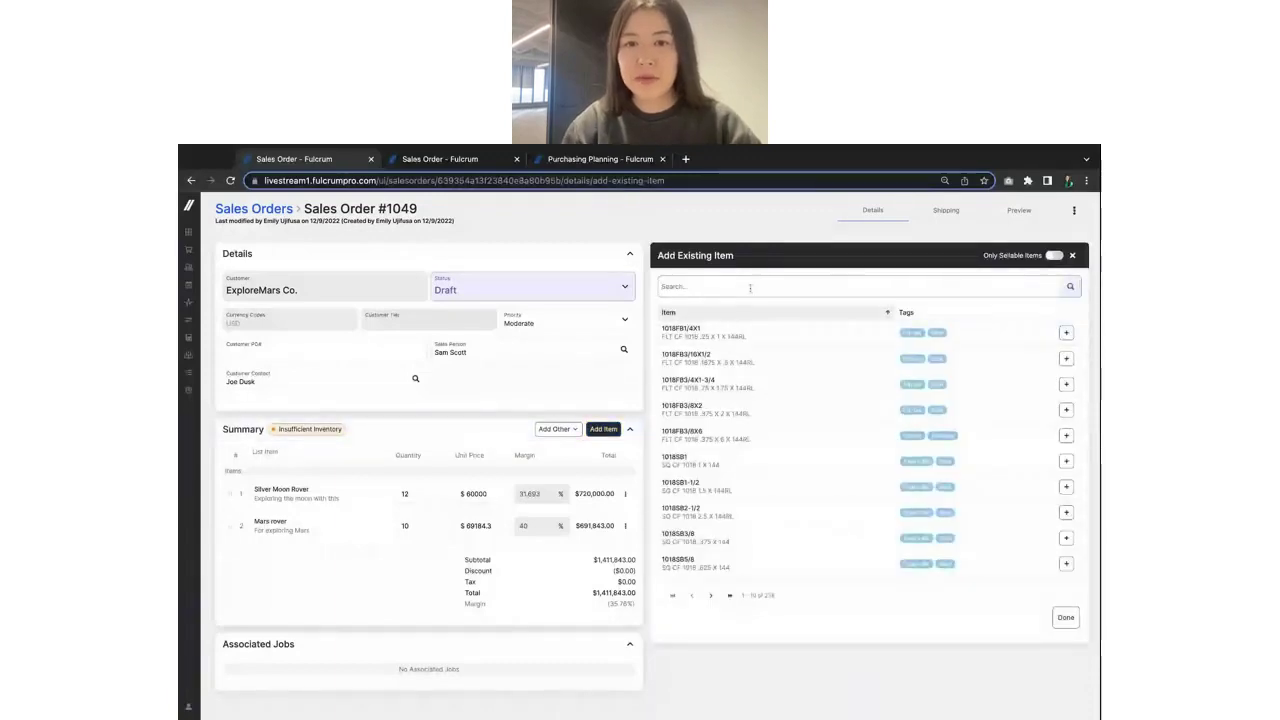
pyautogui.write('saltel')
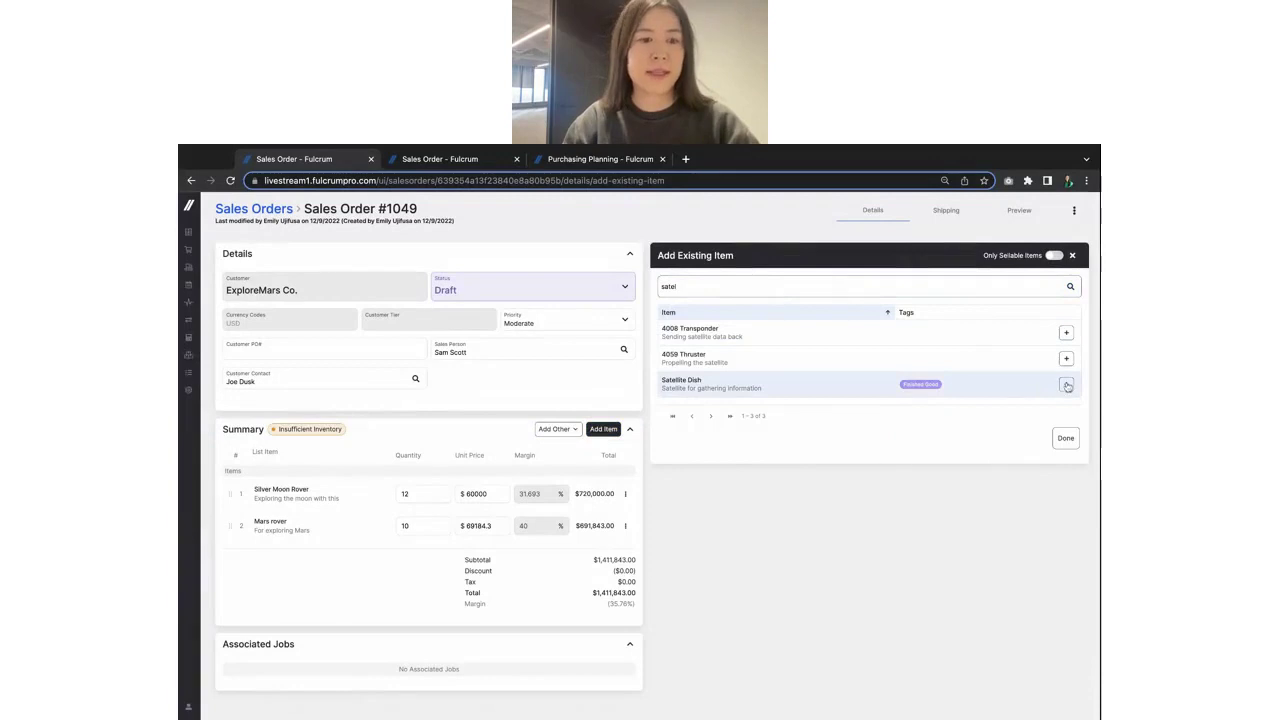
pyautogui.click(1067, 385)
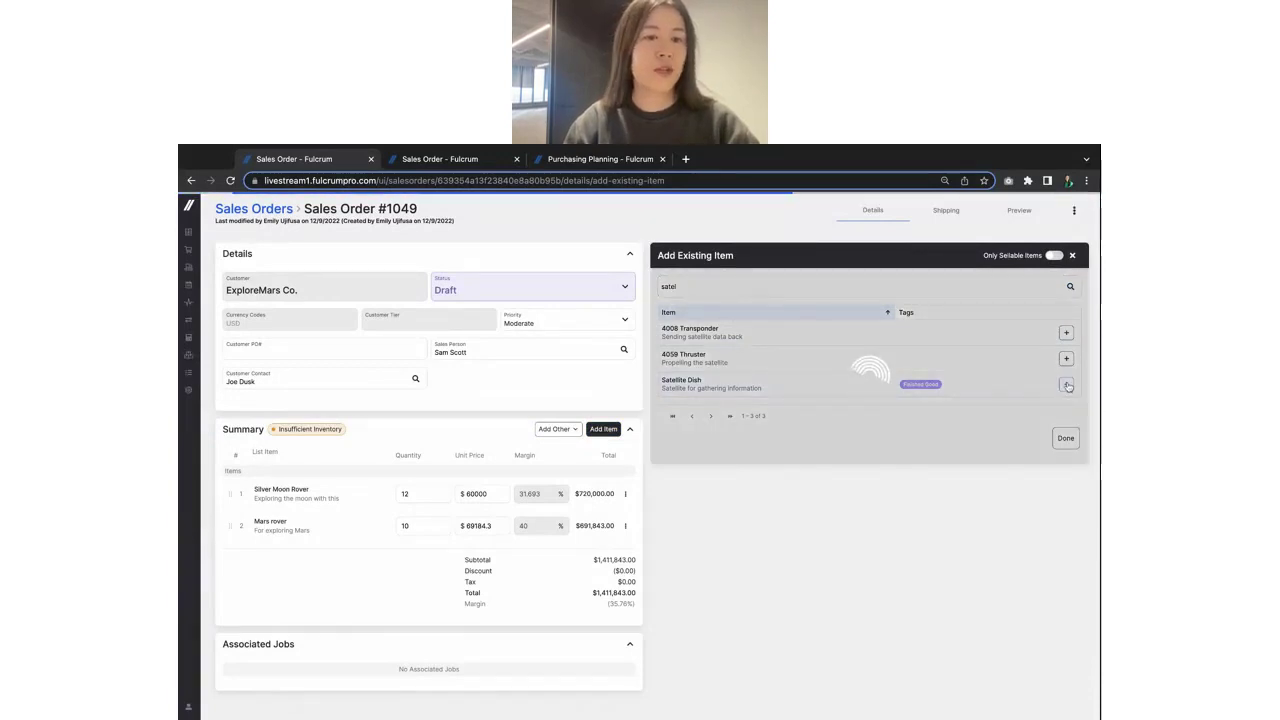
pyautogui.click(1066, 438)
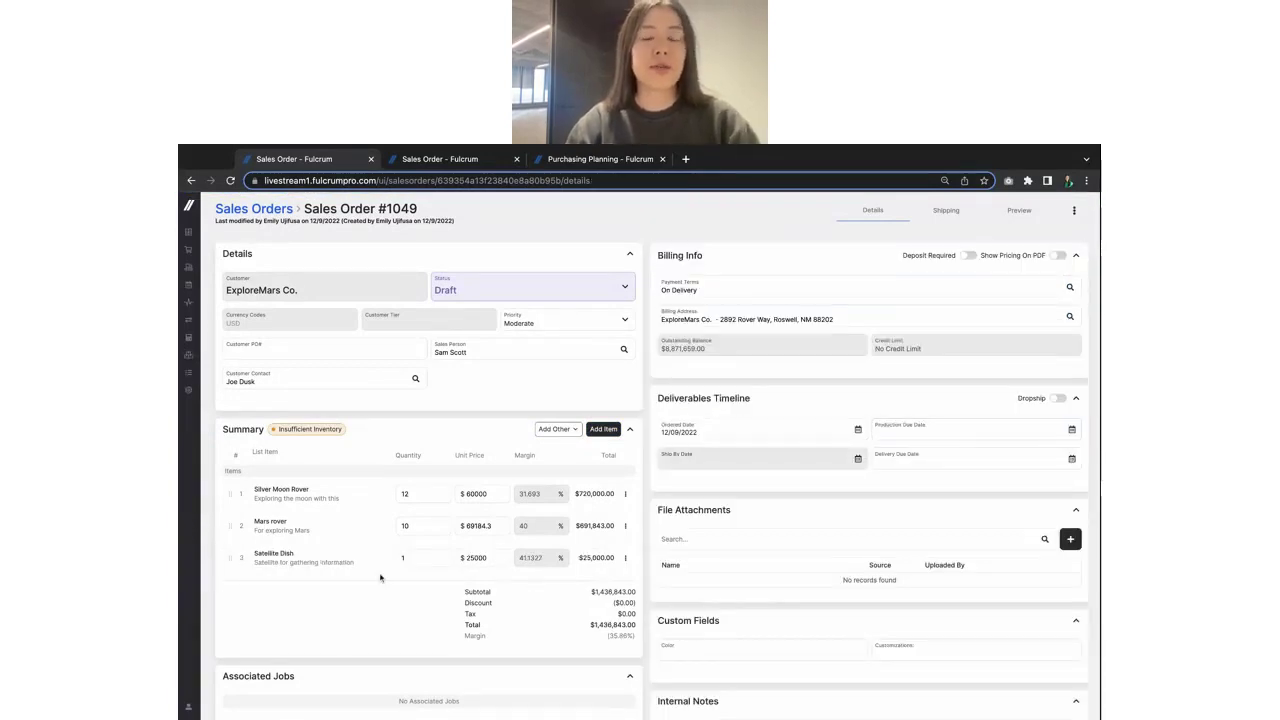
pyautogui.click(568, 430)
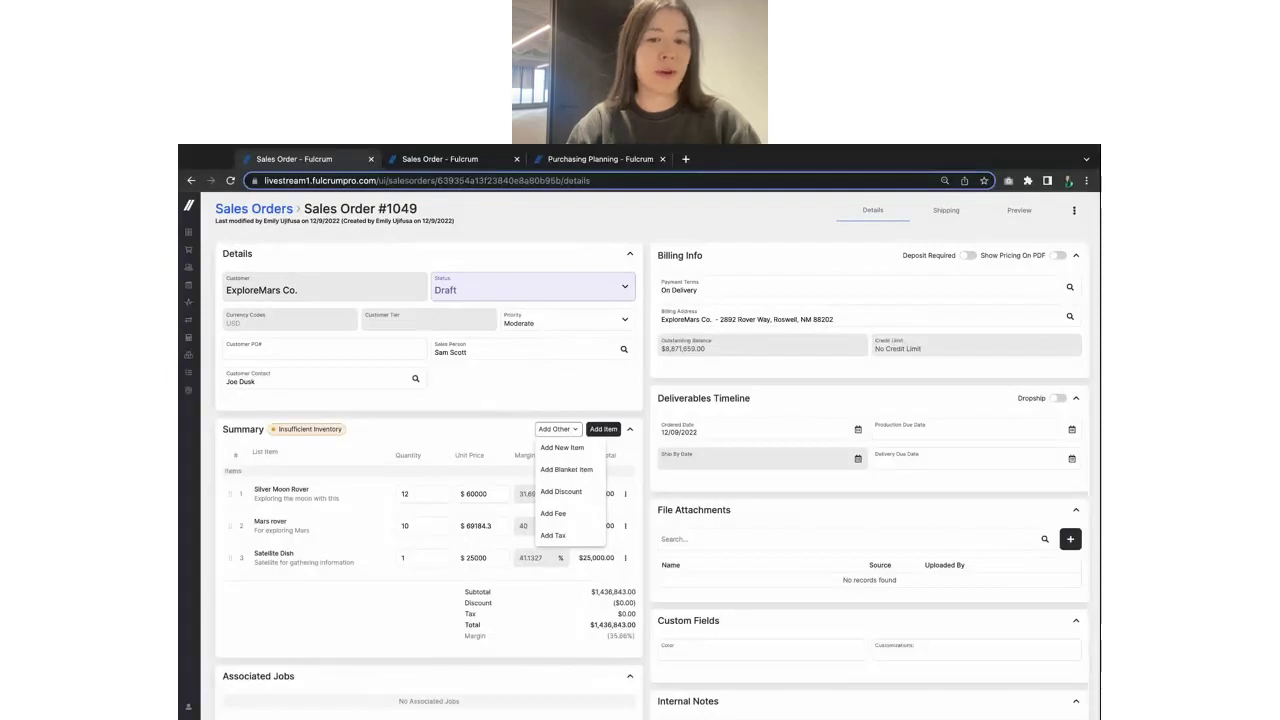
pyautogui.click(559, 432)
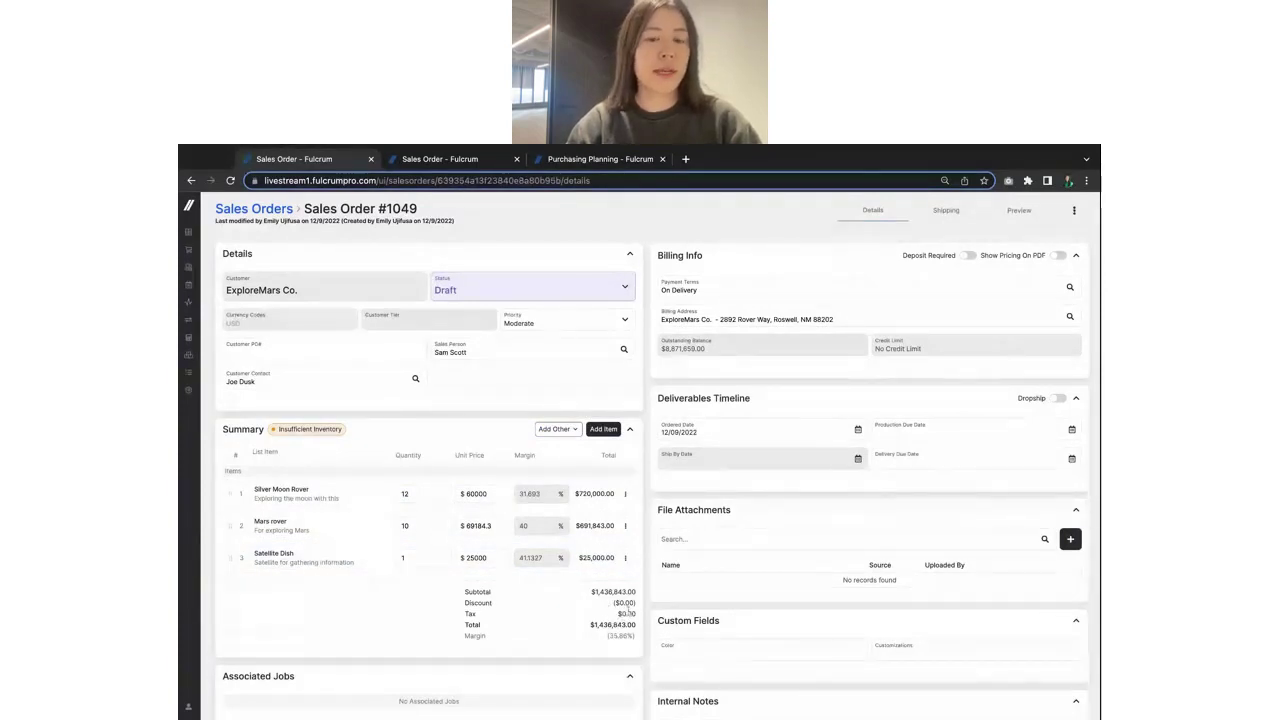
# Examine the Satellite Dish line's item details, attachments, pricing, inventory and cost breakdown.
pyautogui.click(366, 567)
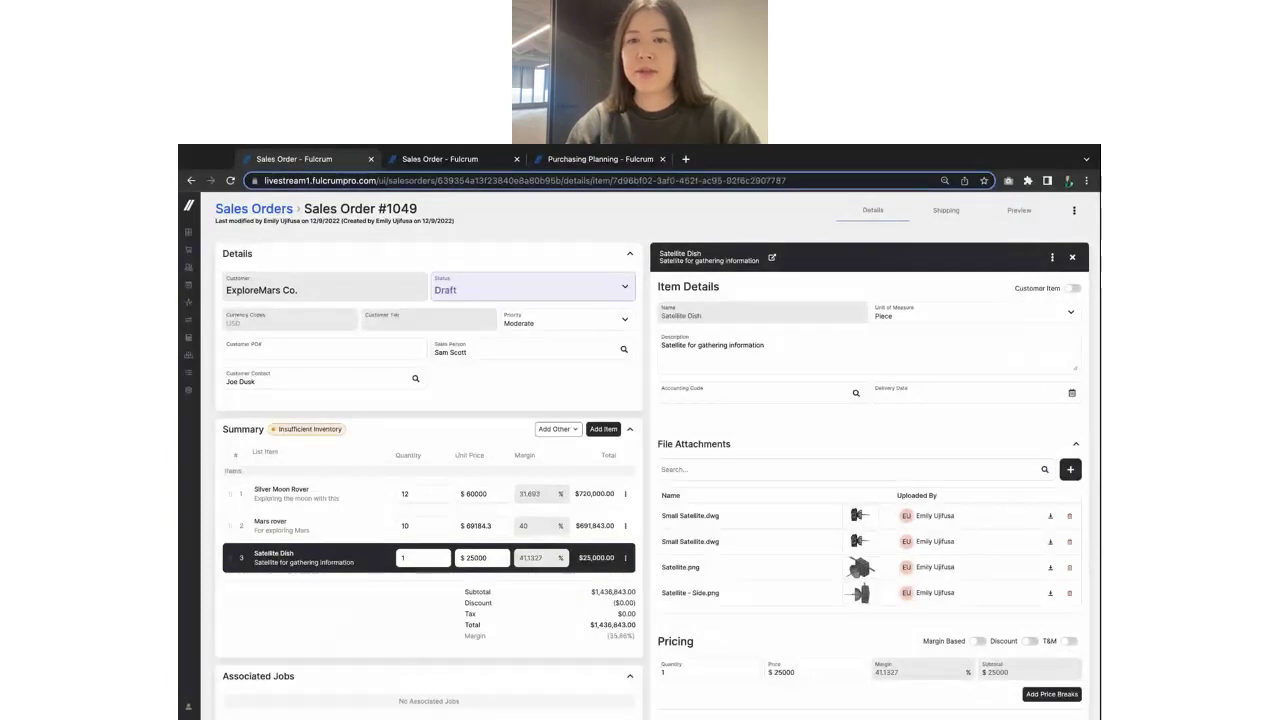
pyautogui.scroll(-1, 860, 430)
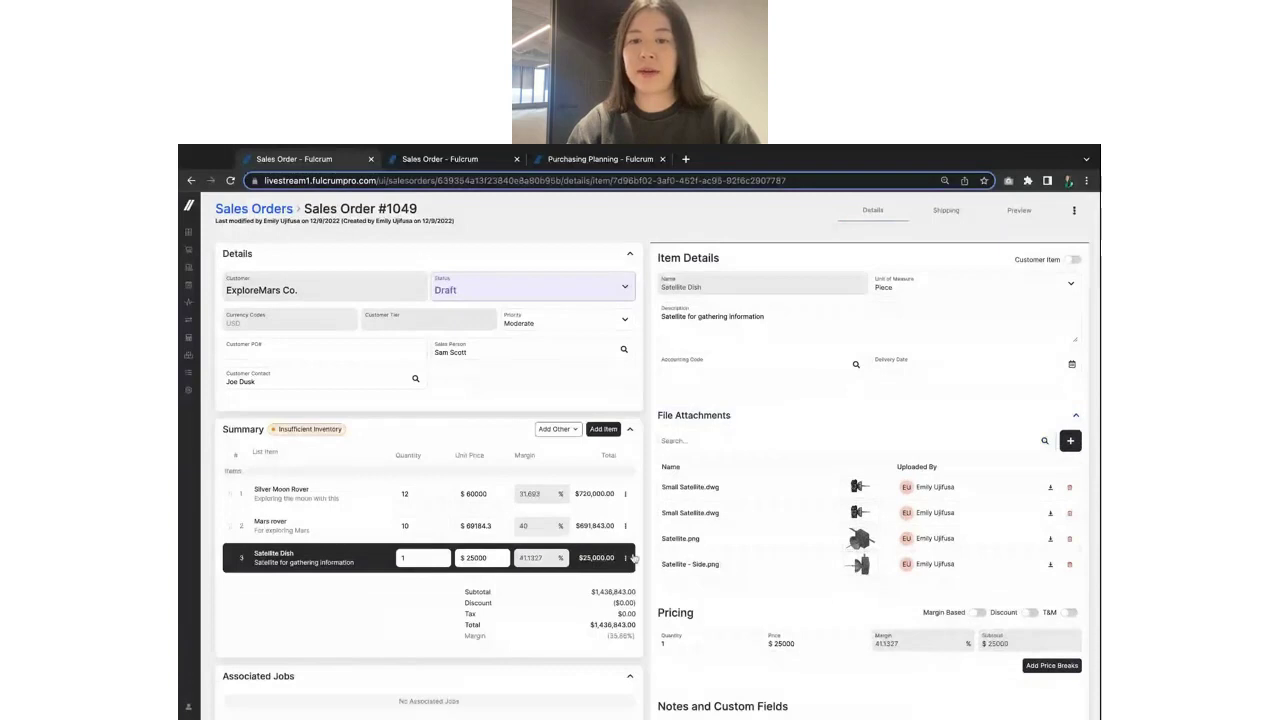
pyautogui.scroll(-1, 837, 461)
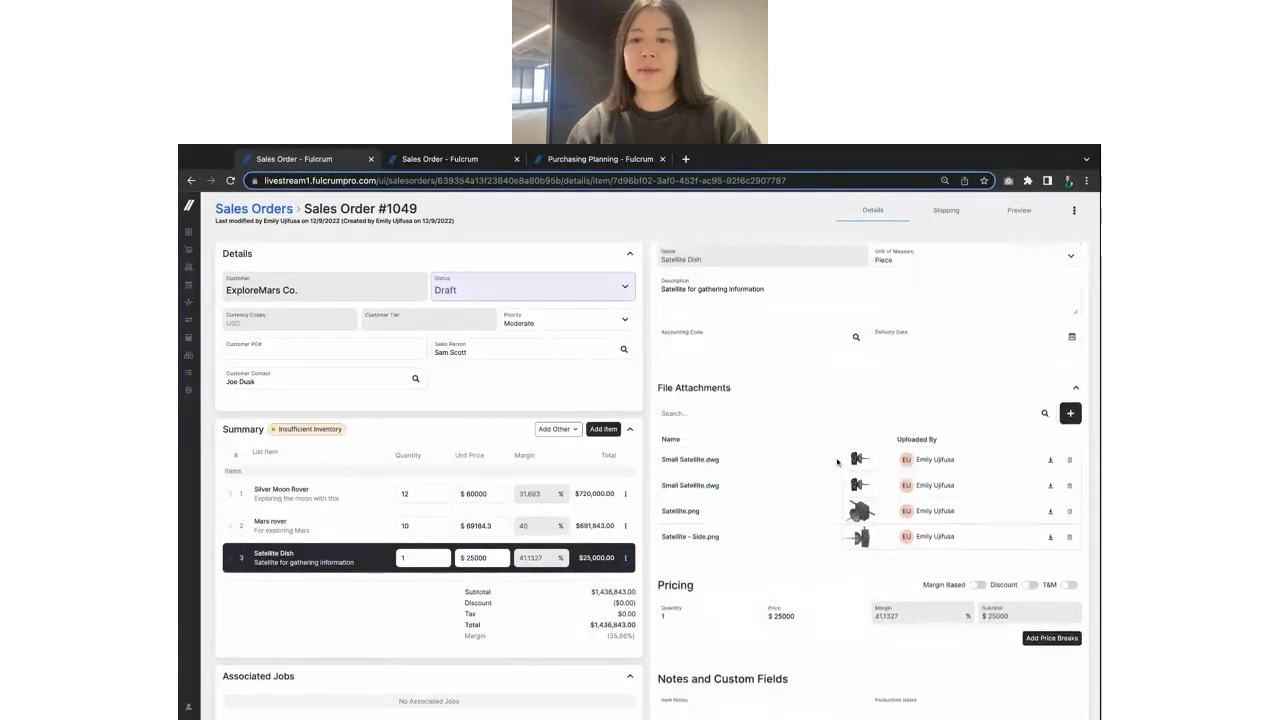
pyautogui.scroll(-10, 837, 461)
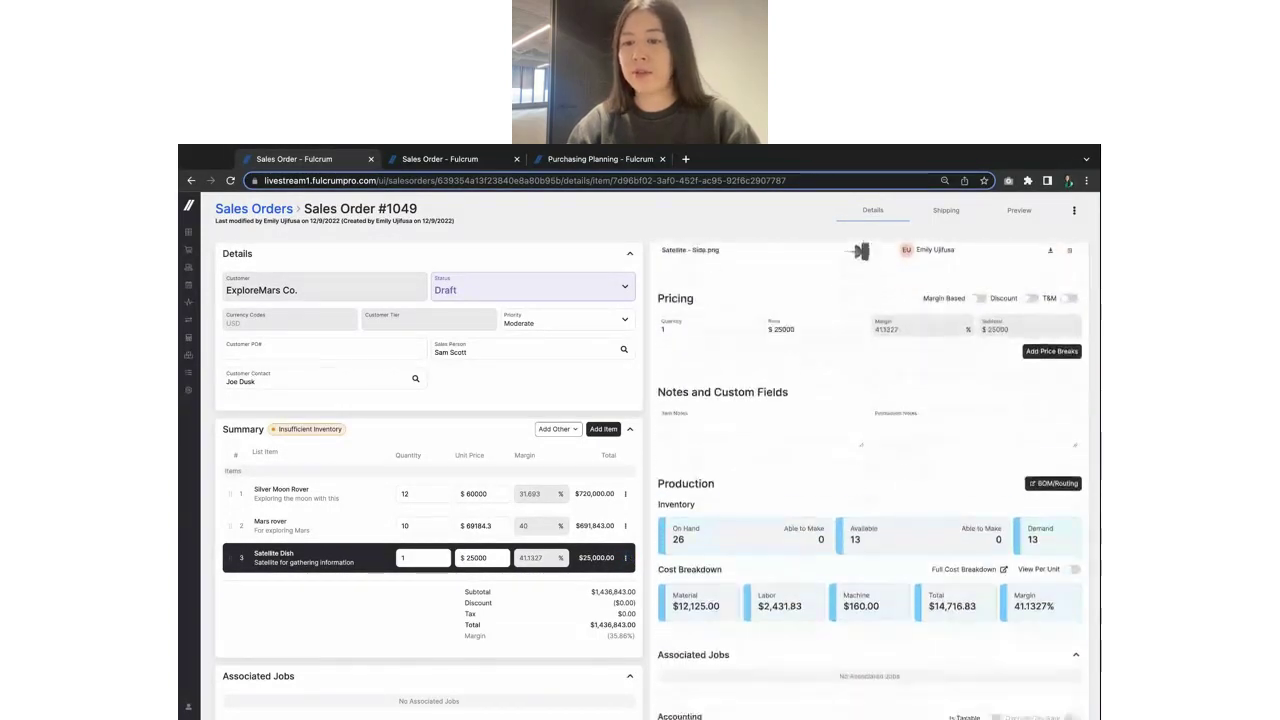
pyautogui.scroll(-2, 855, 467)
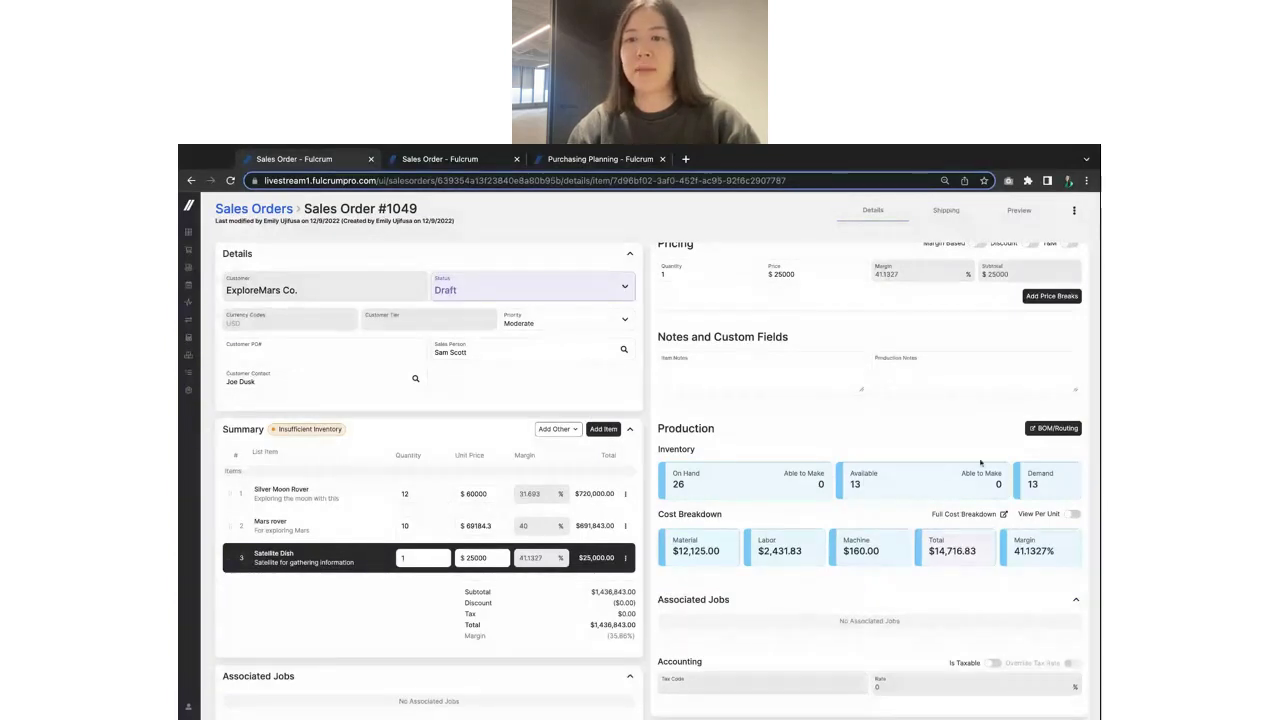
# Open the Satellite Dish's bill of materials and routing, and inspect the Drilling operation's in-process tracking fields.
pyautogui.click(1050, 429)
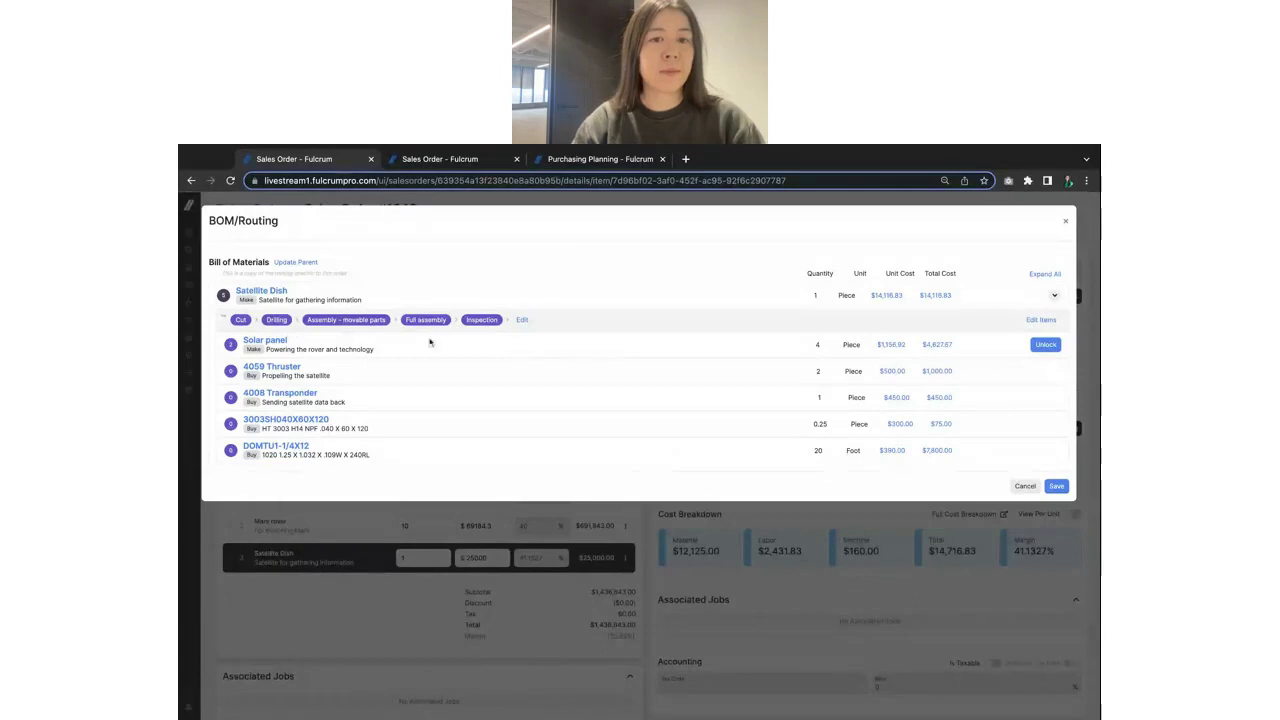
pyautogui.click(476, 322)
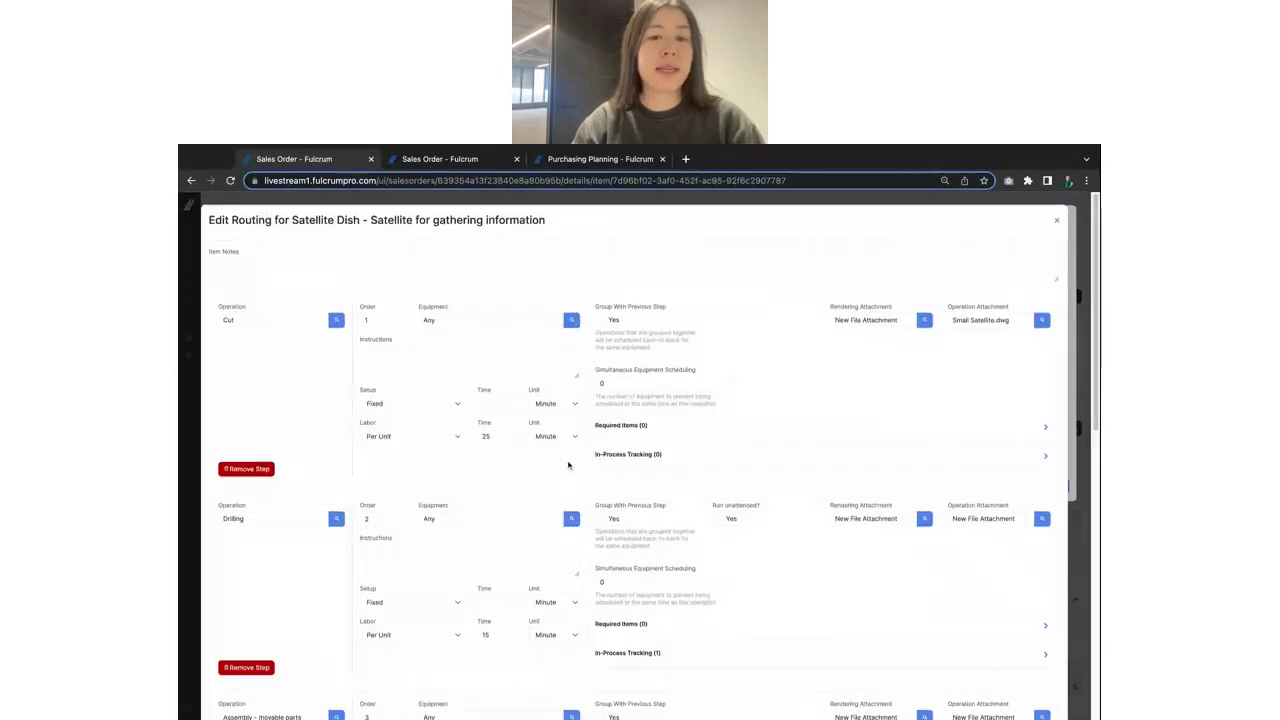
pyautogui.scroll(-1, 568, 464)
pyautogui.scroll(-2, 568, 464)
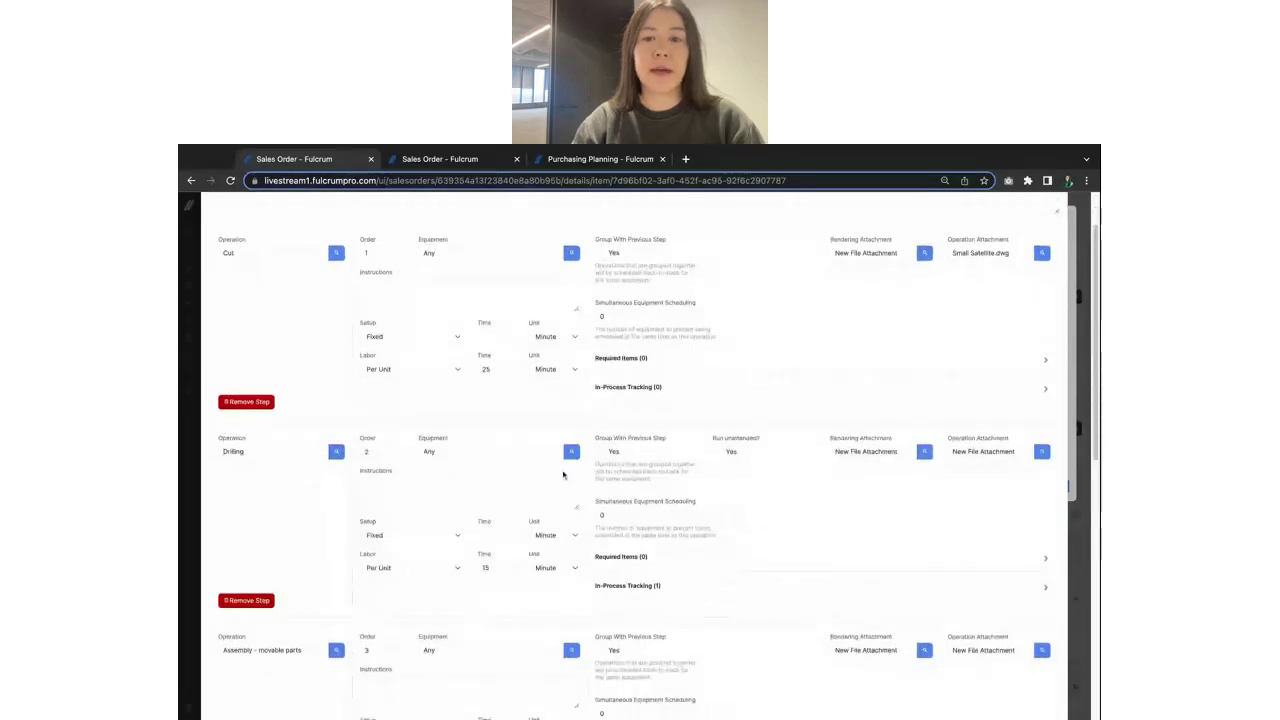
pyautogui.scroll(-3, 540, 562)
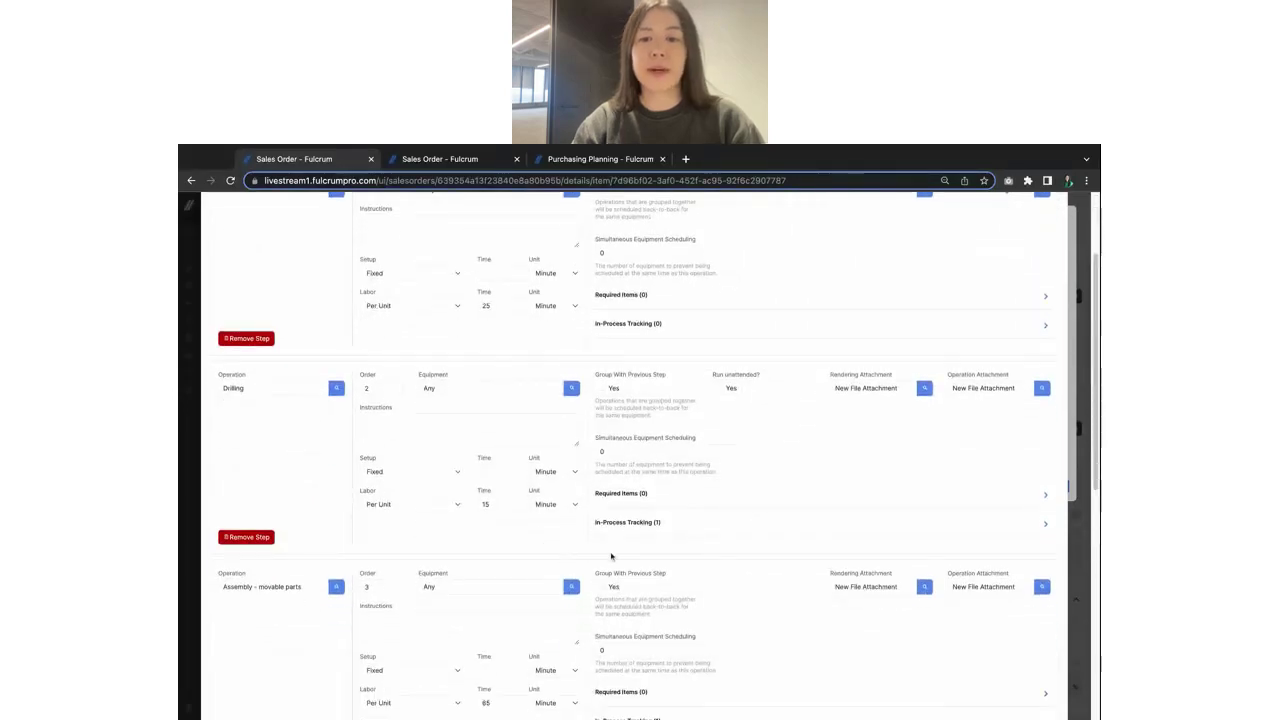
pyautogui.click(627, 523)
pyautogui.scroll(-1, 640, 515)
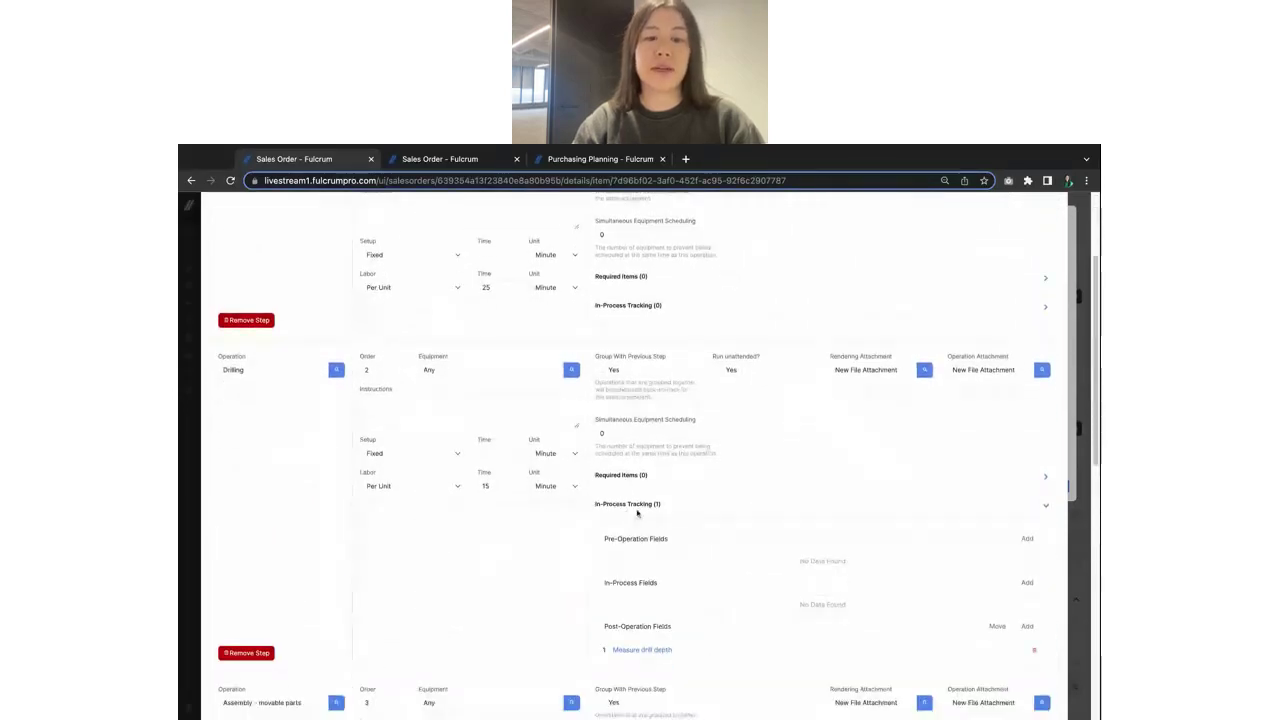
pyautogui.click(644, 504)
pyautogui.scroll(-2, 644, 504)
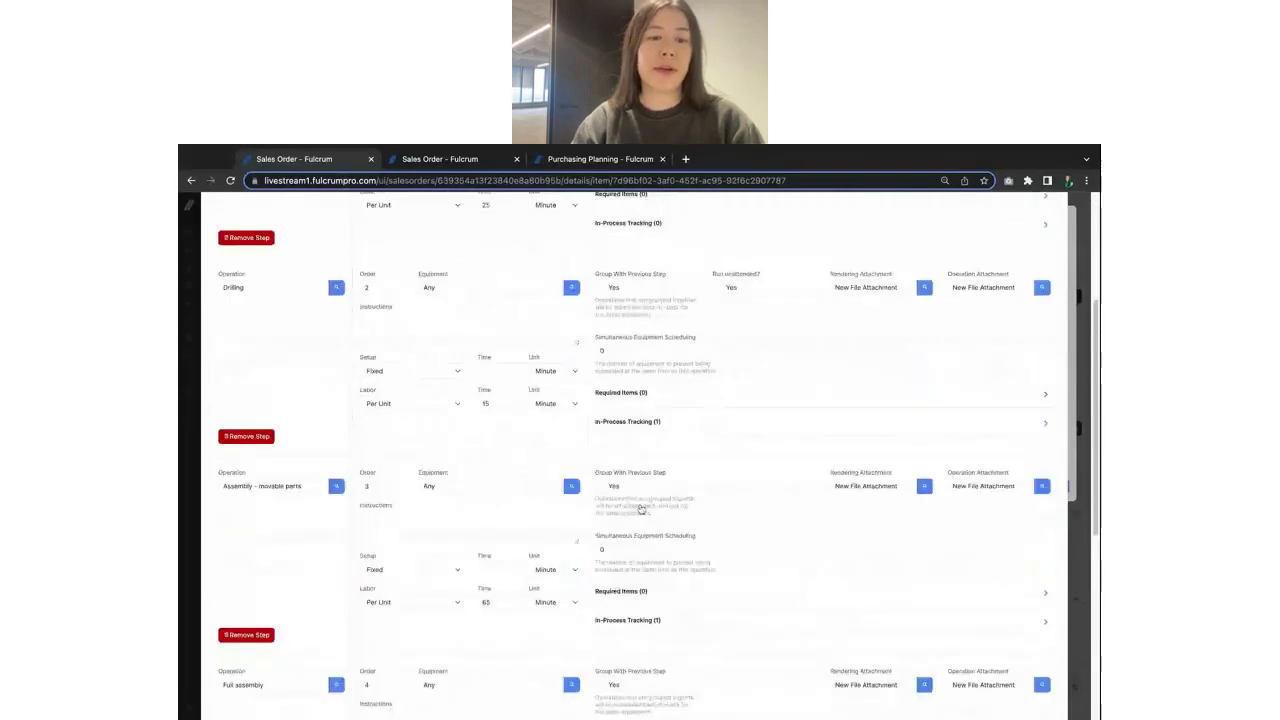
# Review the remaining Satellite Dish routing operations, and leave the routing, bill of materials and item details without saving changes.
pyautogui.scroll(-5, 641, 509)
pyautogui.scroll(-3, 641, 509)
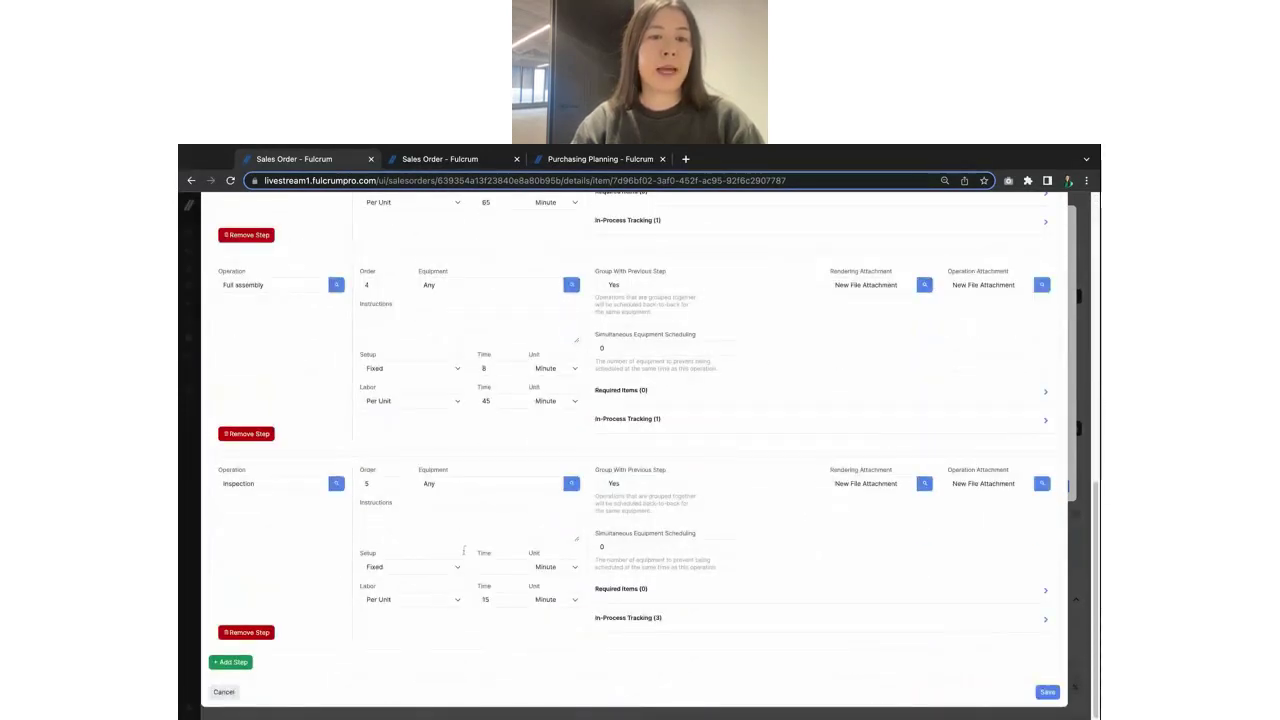
pyautogui.click(224, 691)
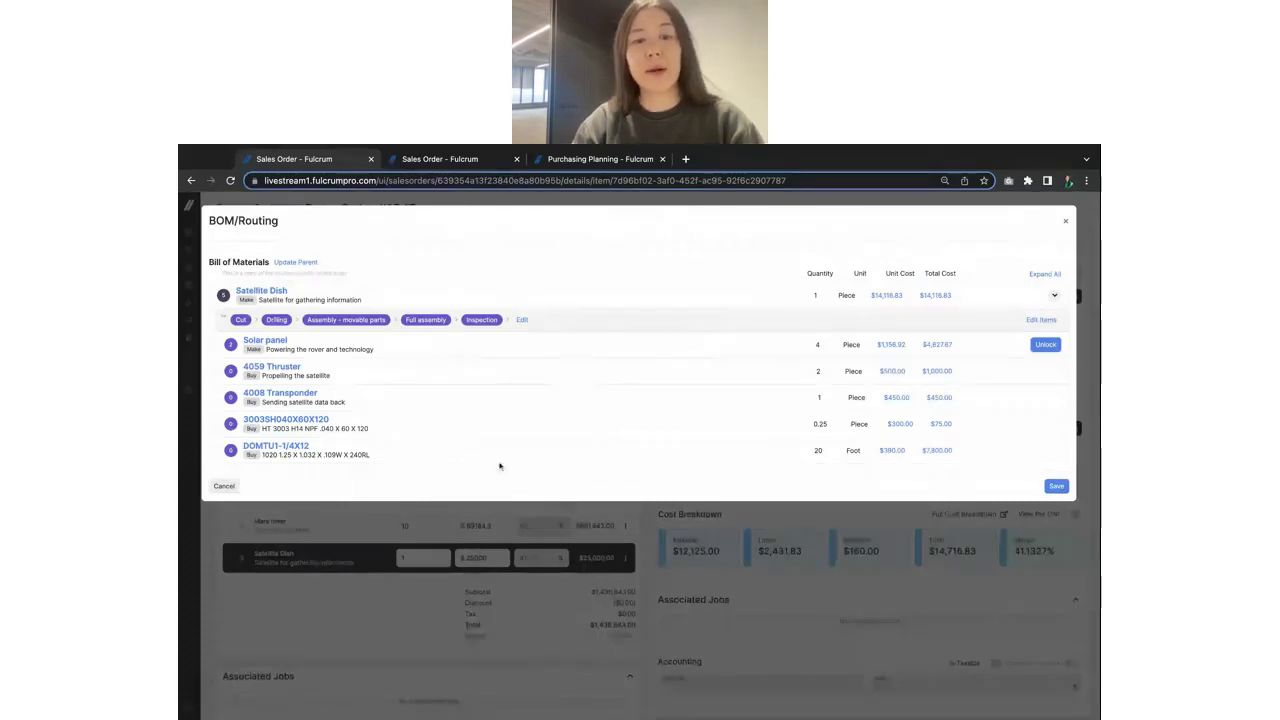
pyautogui.click(224, 486)
pyautogui.scroll(6, 824, 428)
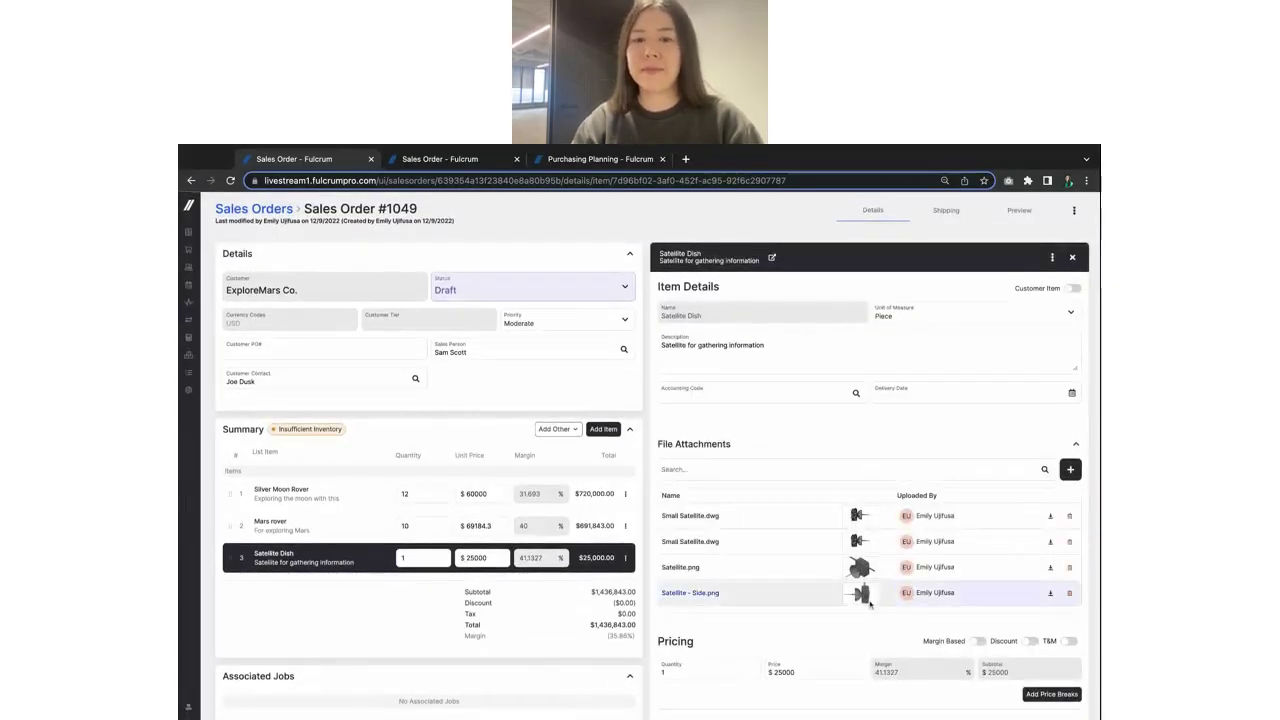
pyautogui.click(1073, 258)
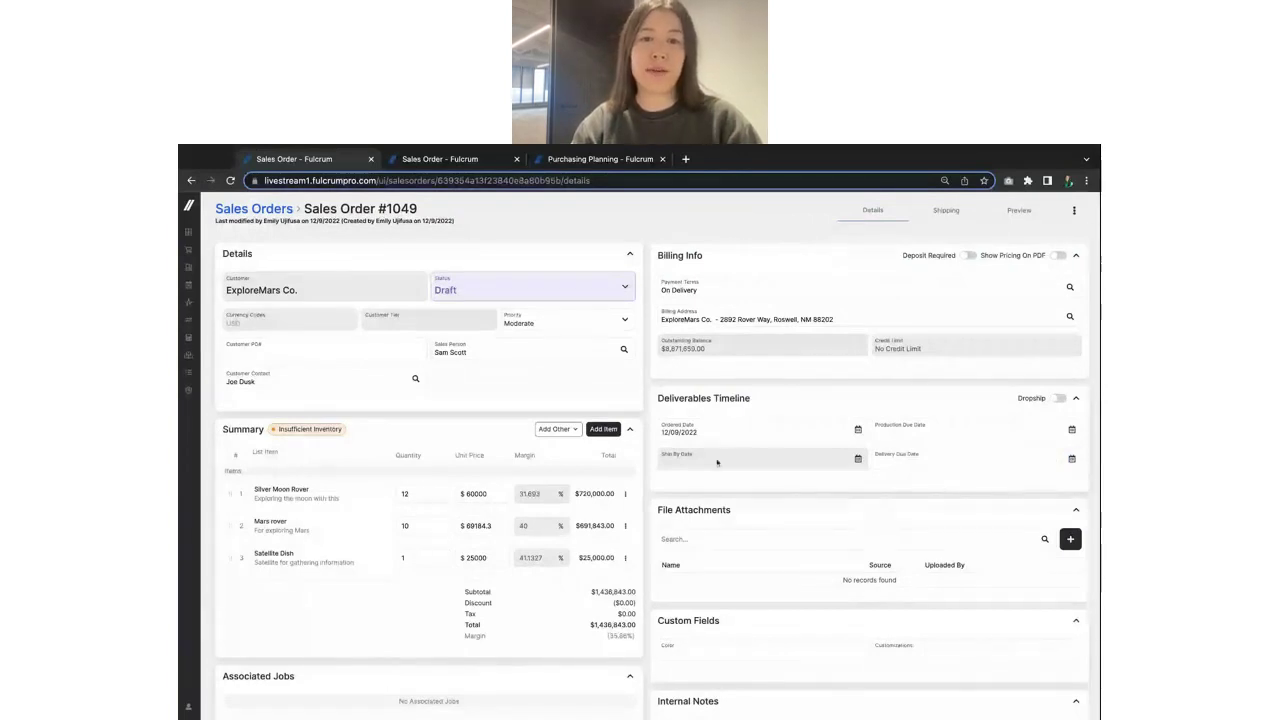
# Check the order's priority options and its notes, associated records and certifications sections.
pyautogui.click(626, 320)
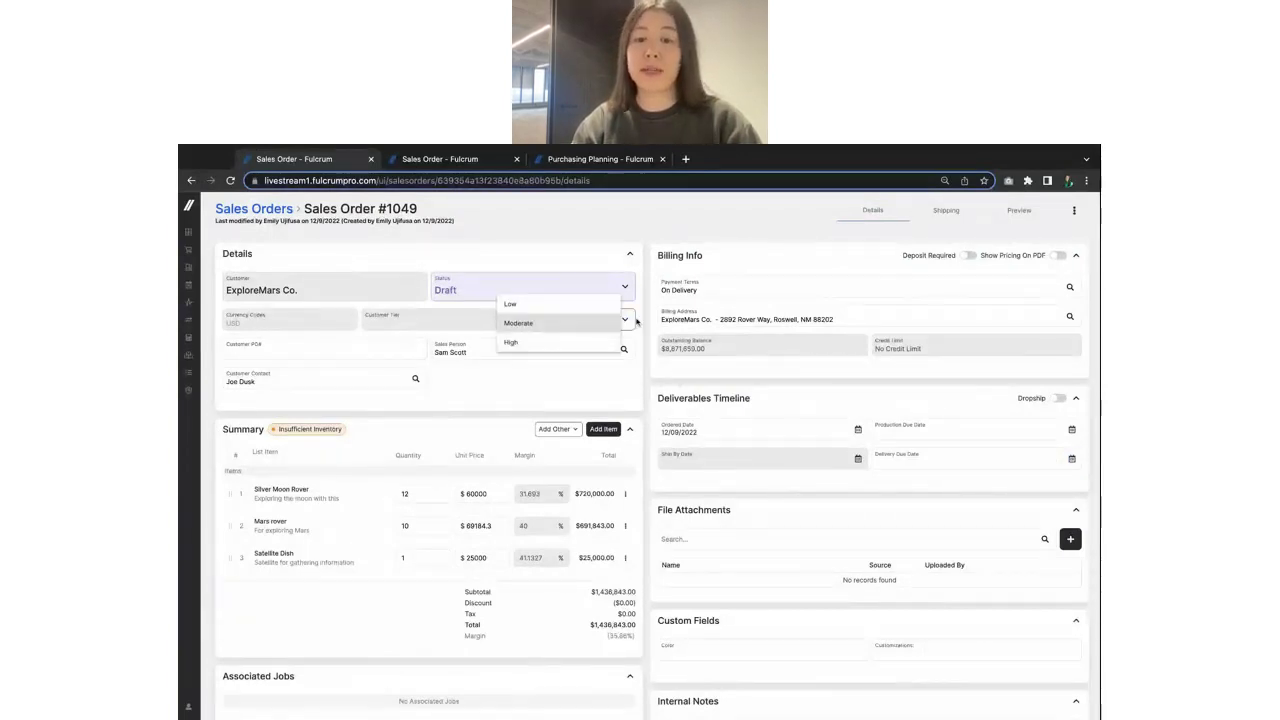
pyautogui.click(642, 320)
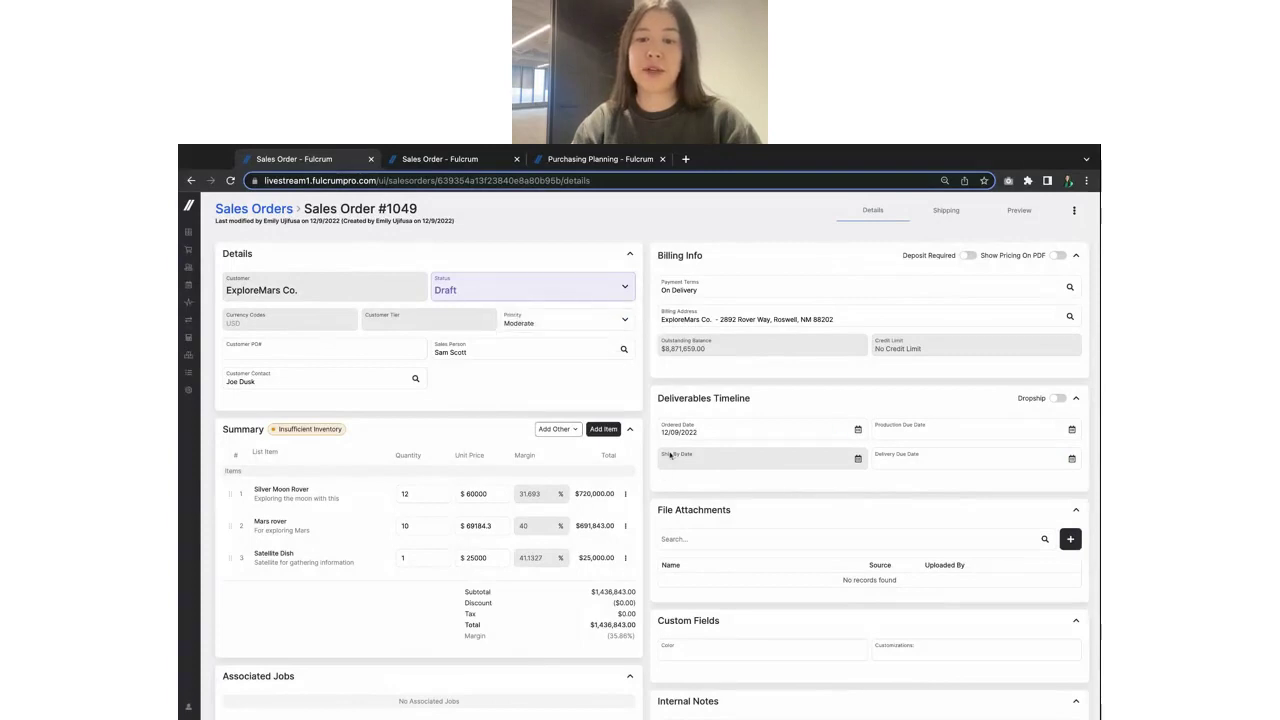
pyautogui.scroll(-4, 660, 507)
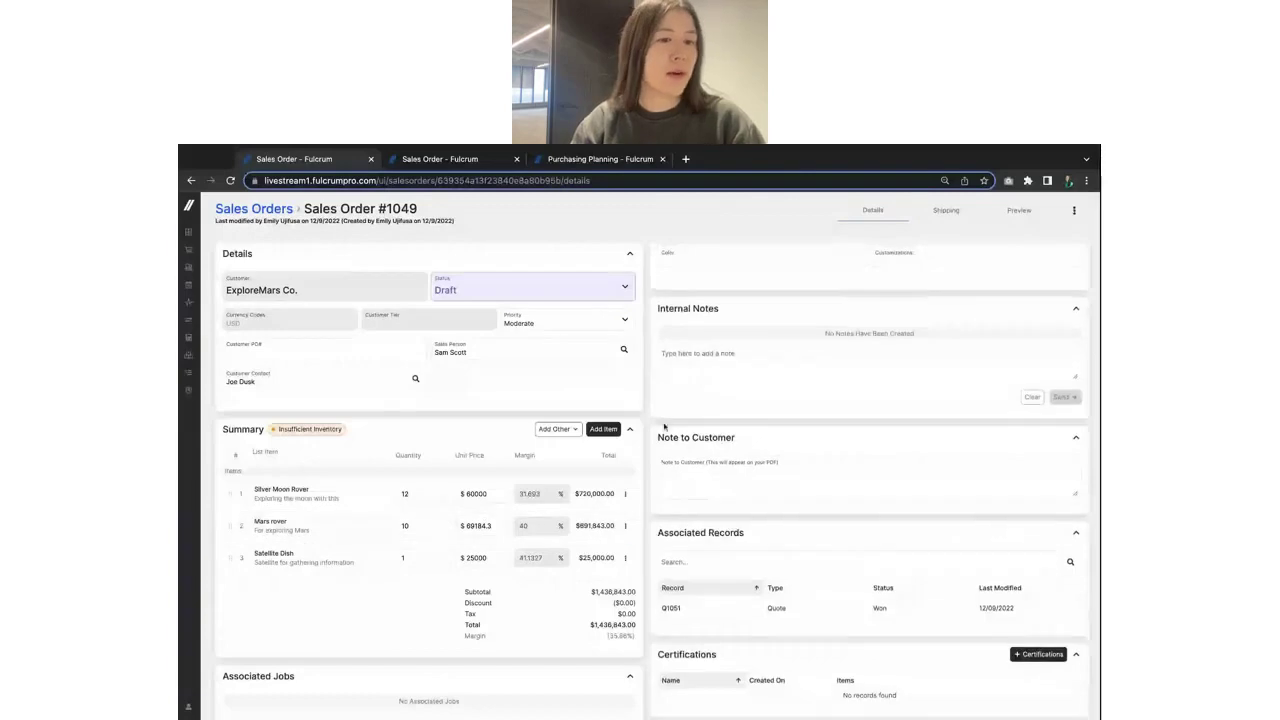
# Reorder the summary lines so that Satellite Dish comes first, above Silver Moon Rover and Mars rover.
pyautogui.scroll(3, 663, 427)
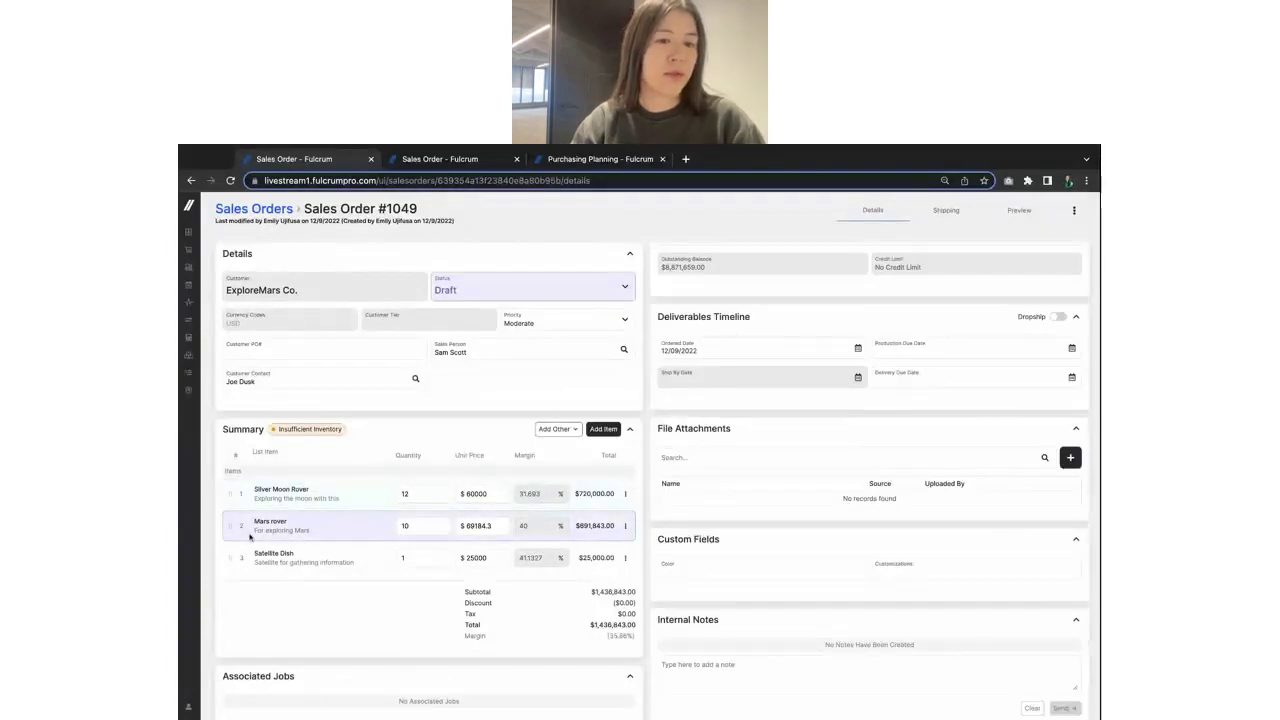
pyautogui.moveTo(229, 559); pyautogui.dragTo(229, 527)
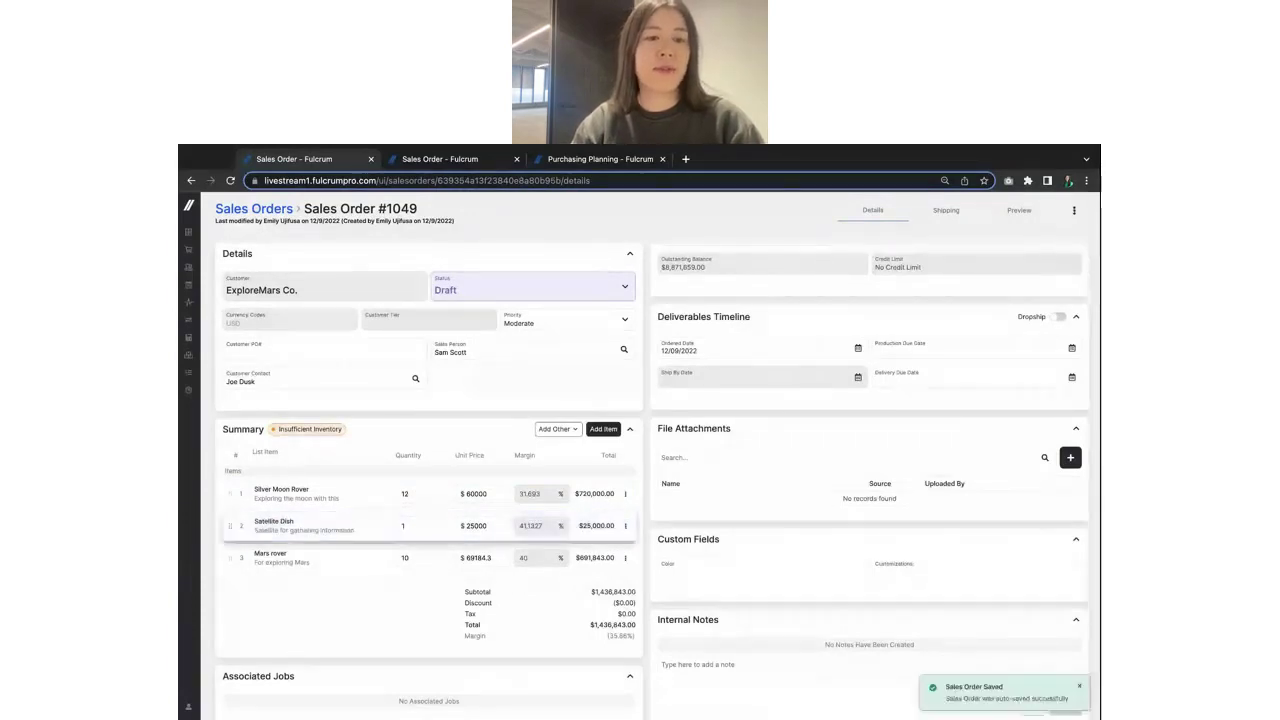
pyautogui.moveTo(229, 527); pyautogui.dragTo(229, 494)
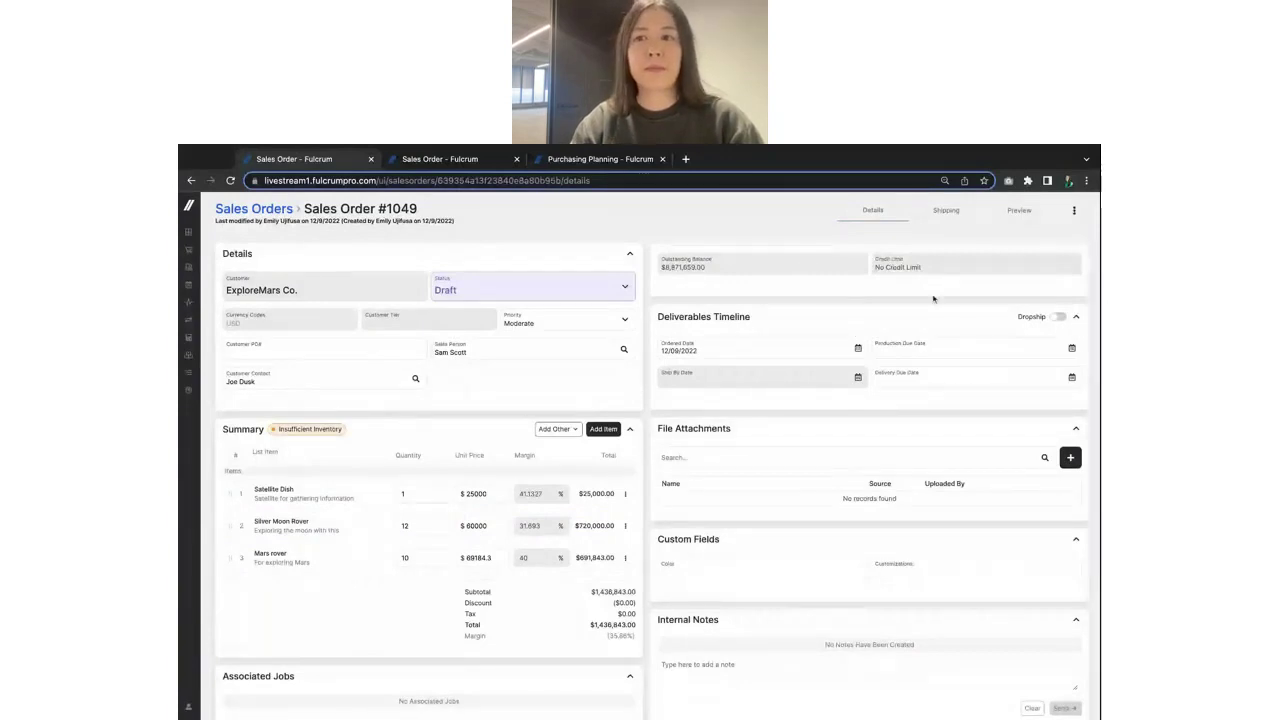
# Check the order's preview, and add a second shipment under shipping with Satellite Dish and Mars rover moved into it.
pyautogui.click(1017, 211)
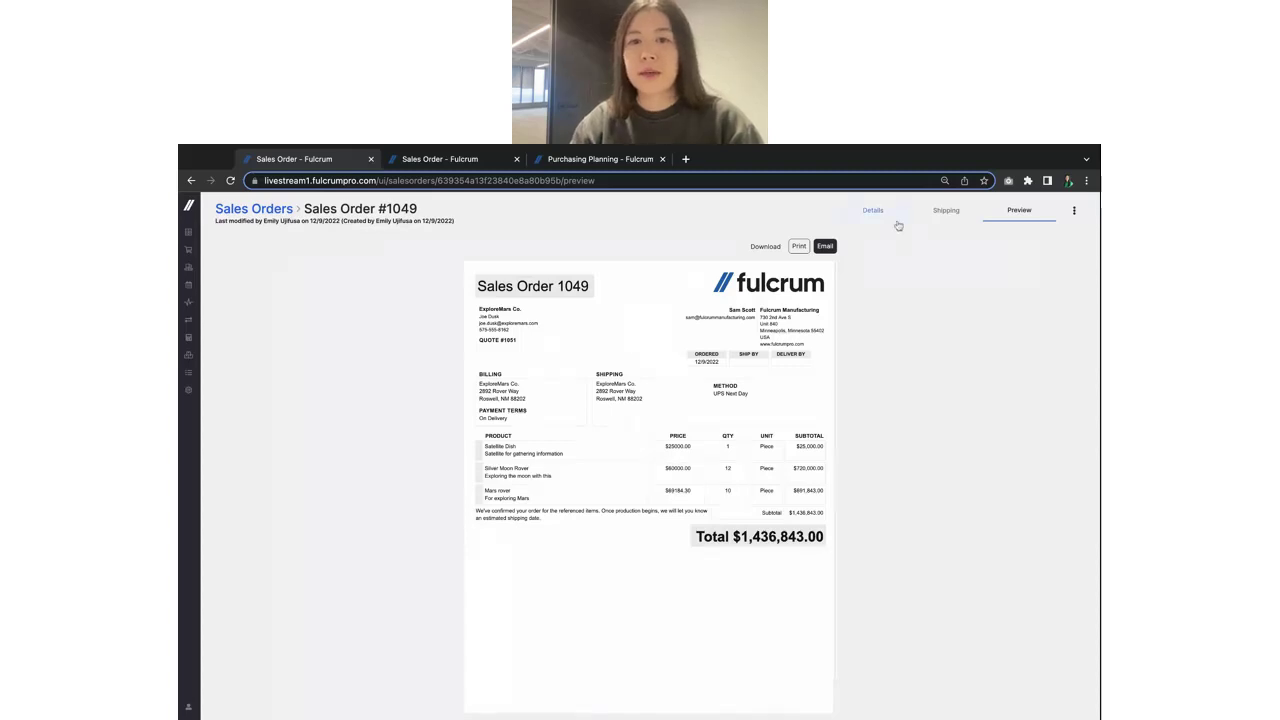
pyautogui.click(934, 214)
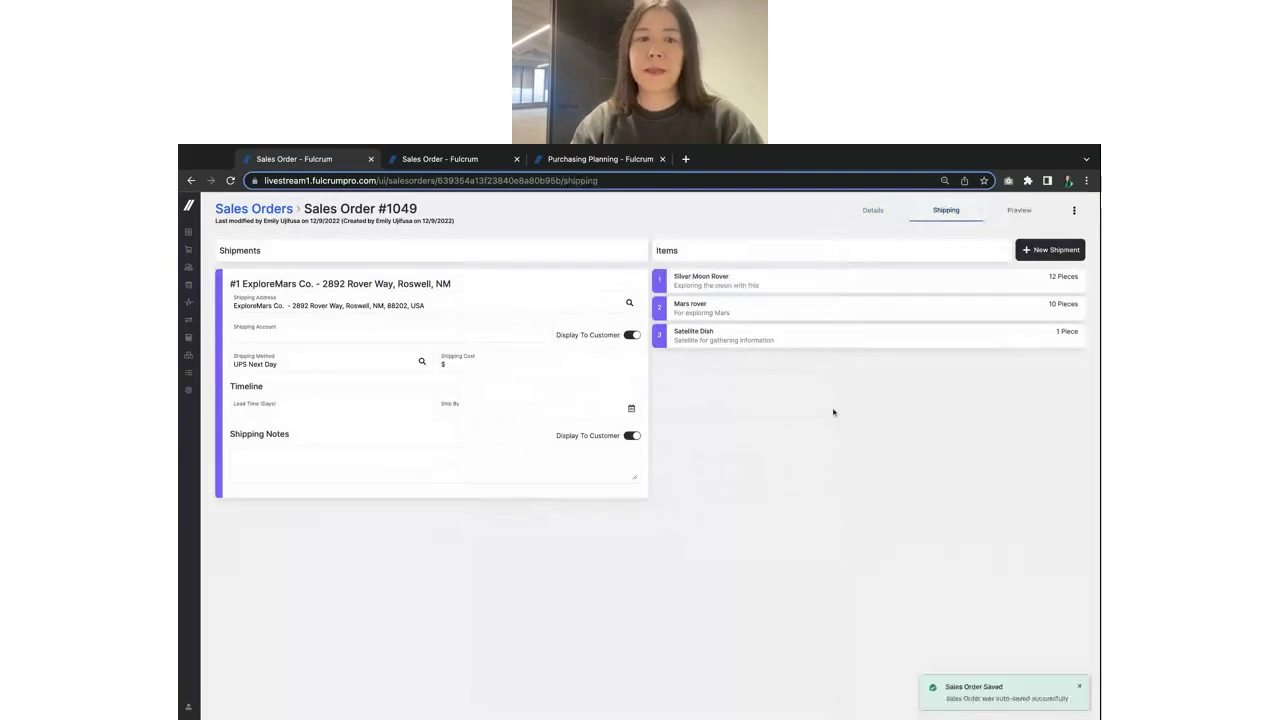
pyautogui.click(1048, 251)
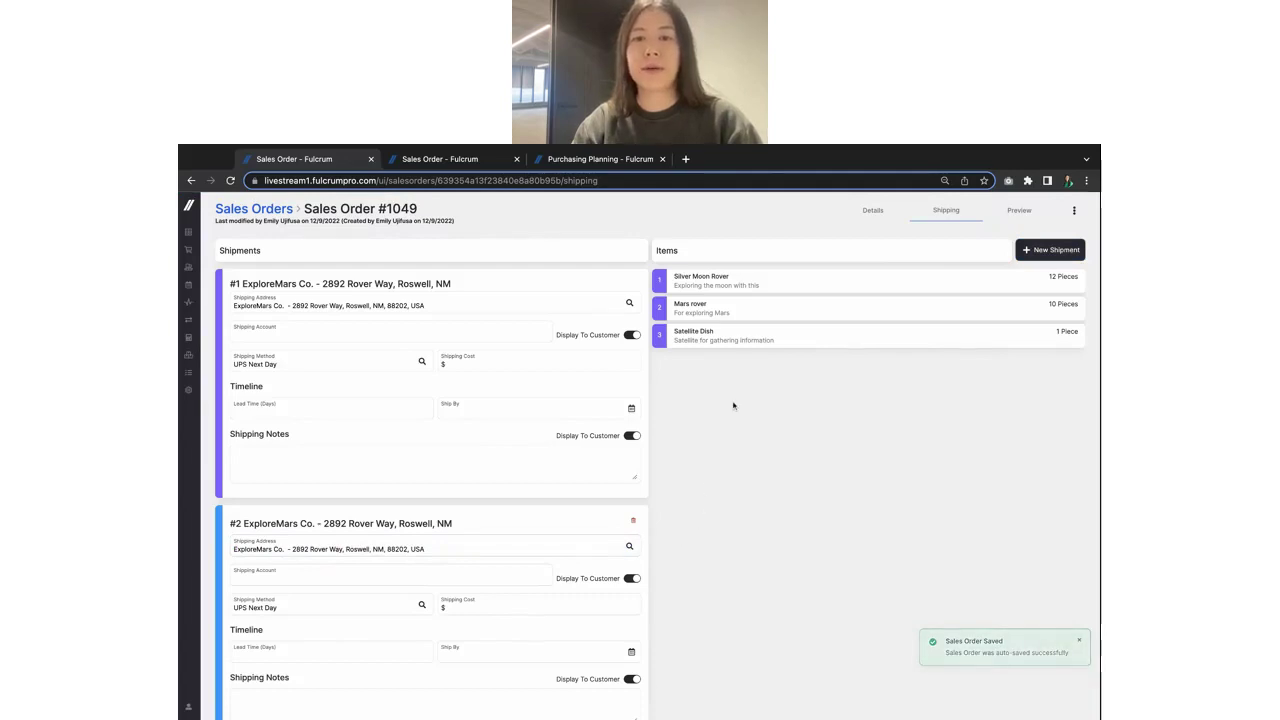
pyautogui.click(744, 338)
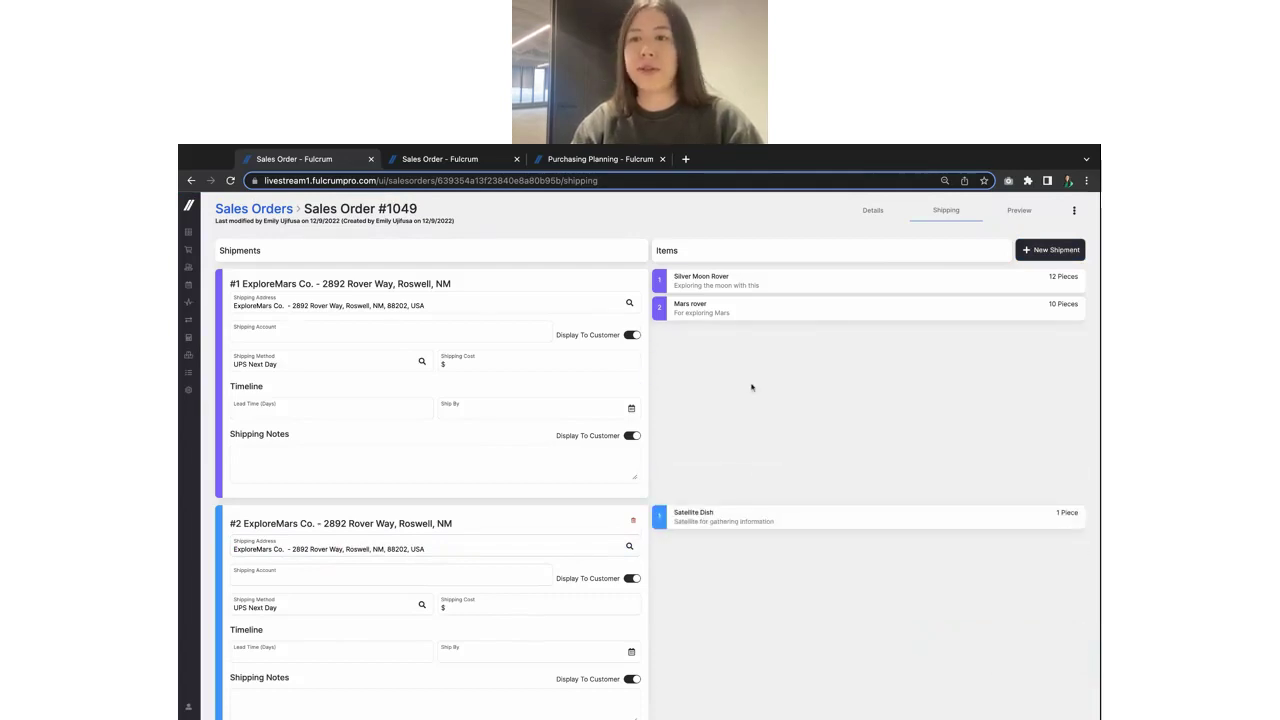
pyautogui.moveTo(760, 320); pyautogui.dragTo(755, 531)
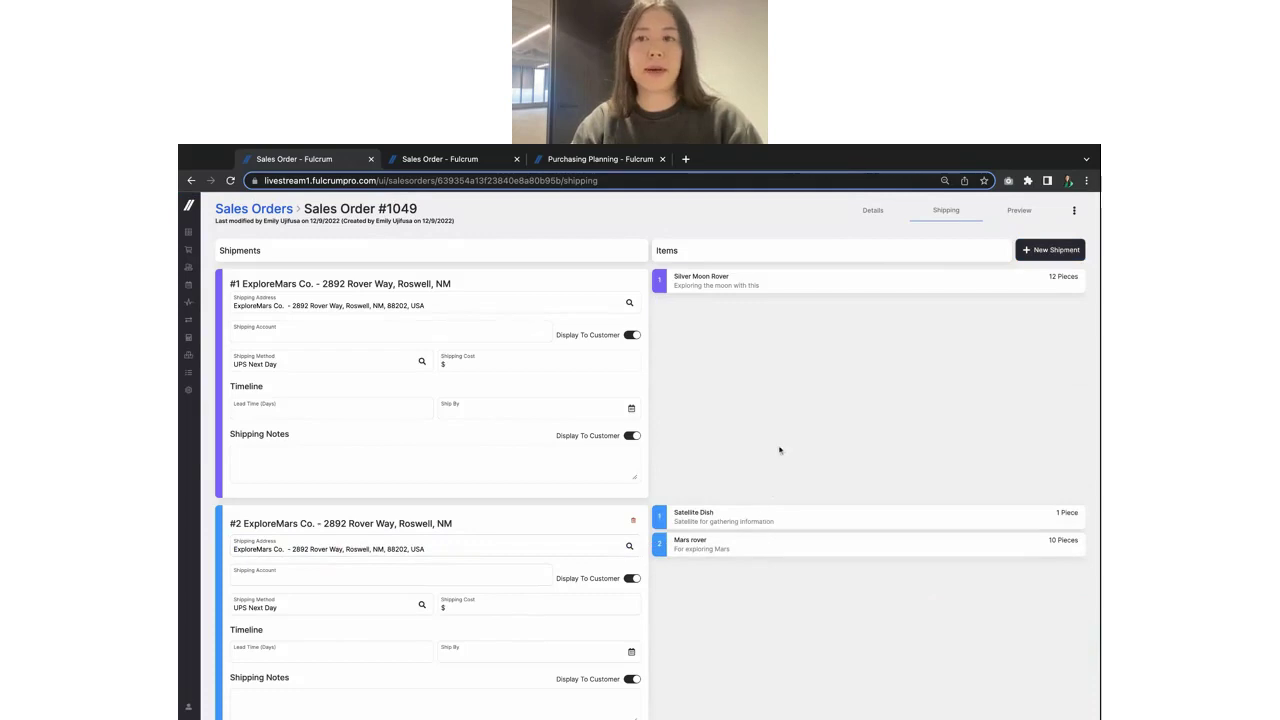
# Send the order to production, creating jobs for all three items at Moderate priority with Approve & Schedule enabled.
pyautogui.click(873, 211)
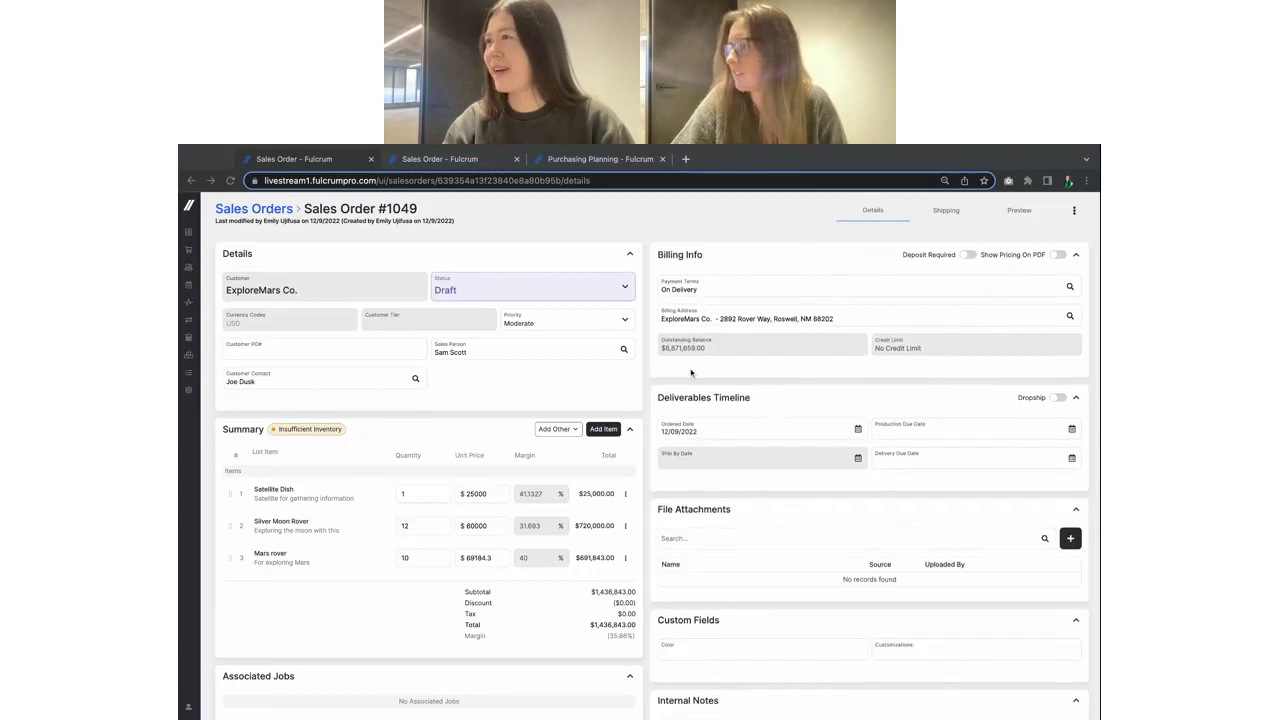
pyautogui.scroll(-3, 690, 365)
pyautogui.scroll(3, 868, 450)
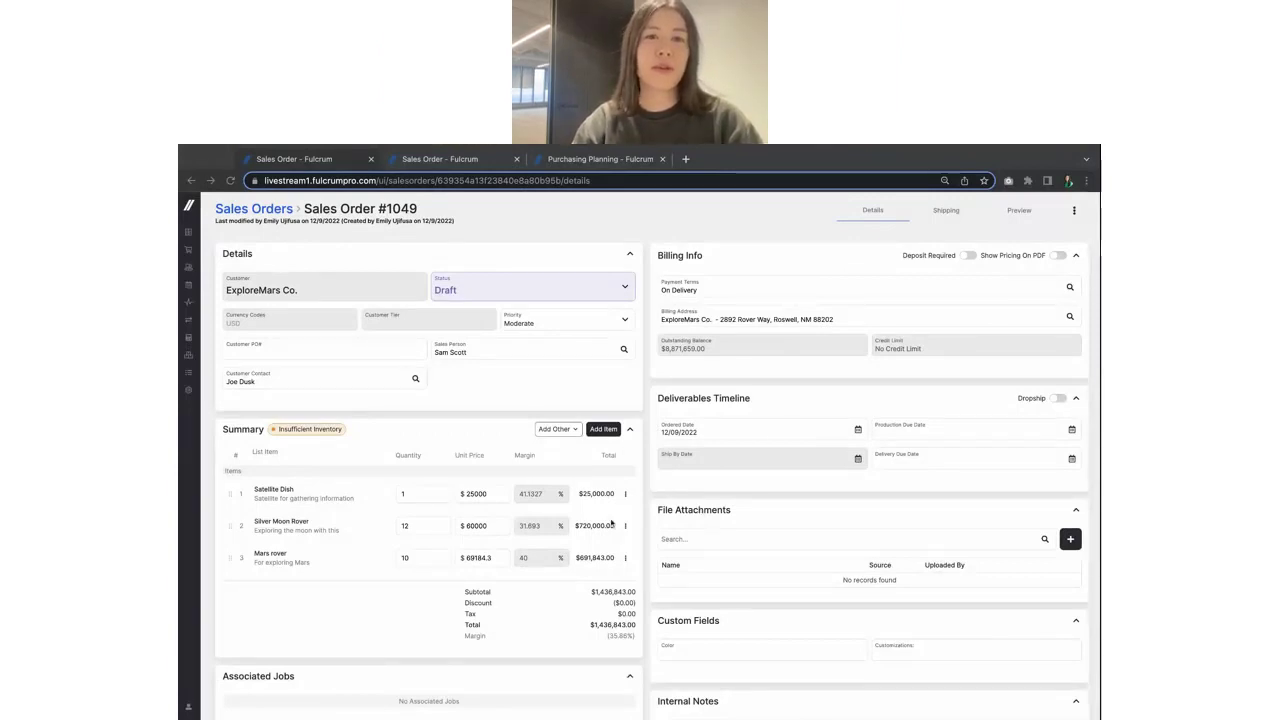
pyautogui.click(626, 289)
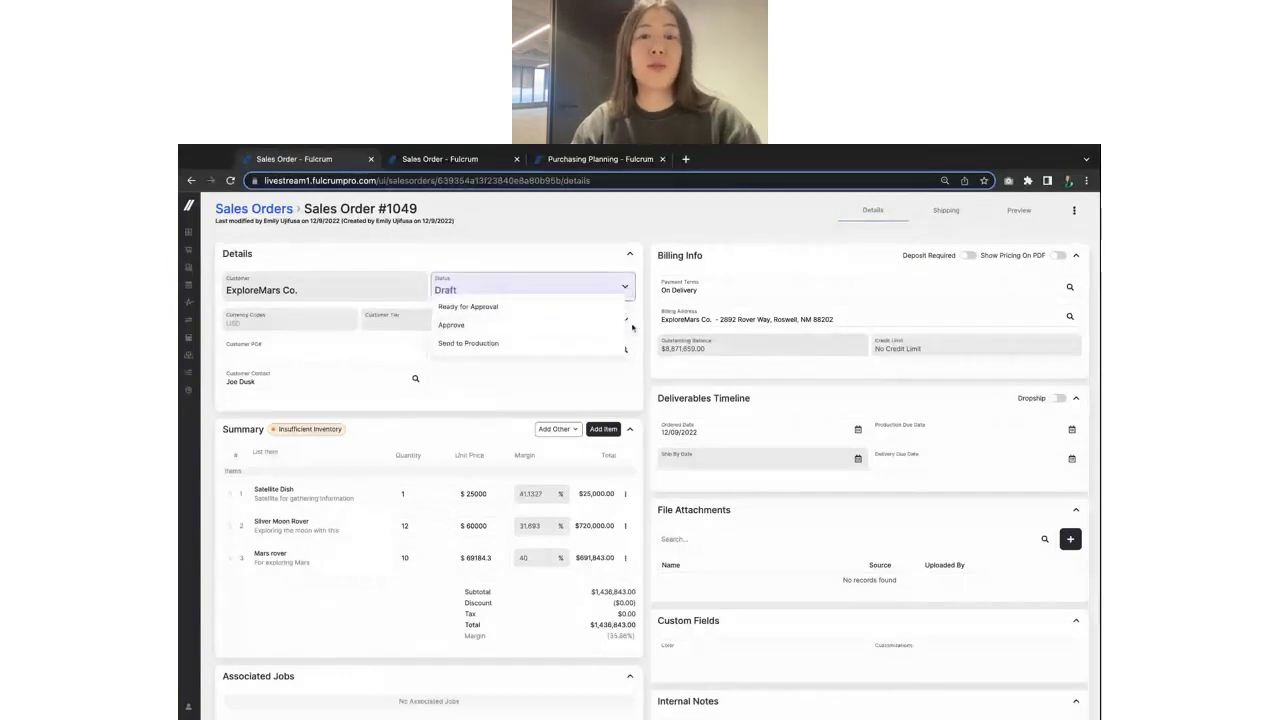
pyautogui.click(613, 345)
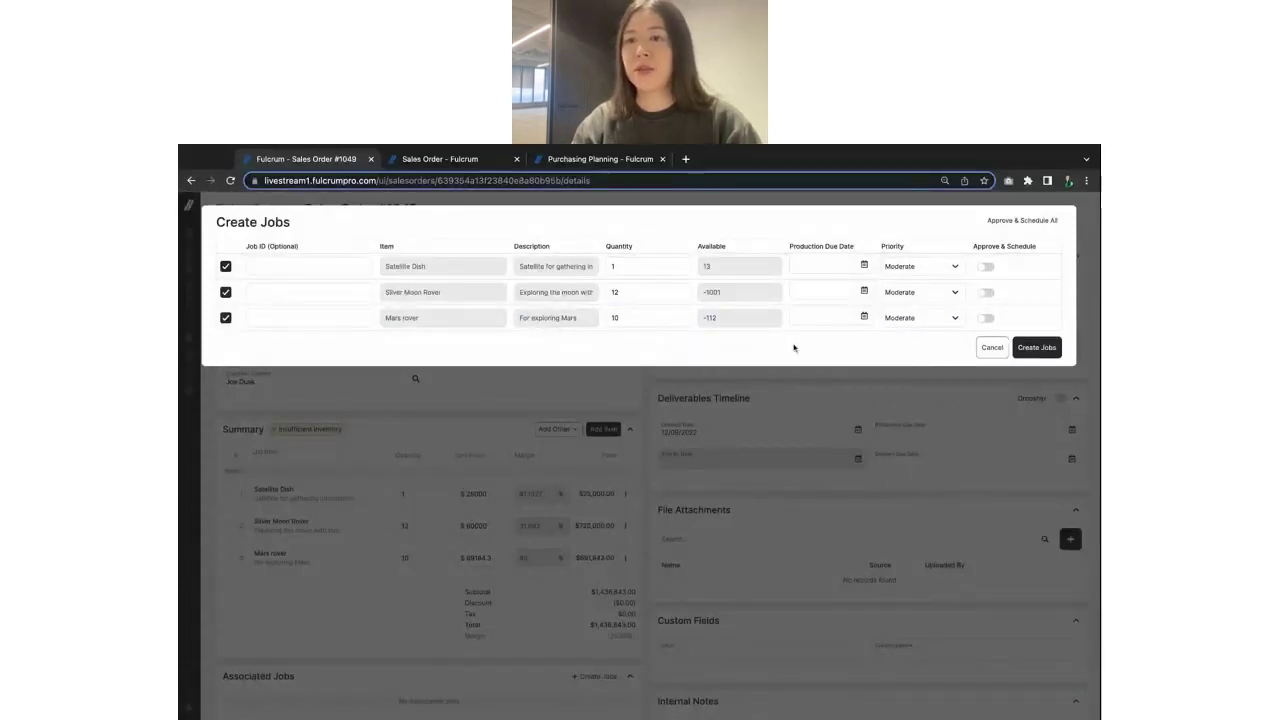
pyautogui.click(1022, 220)
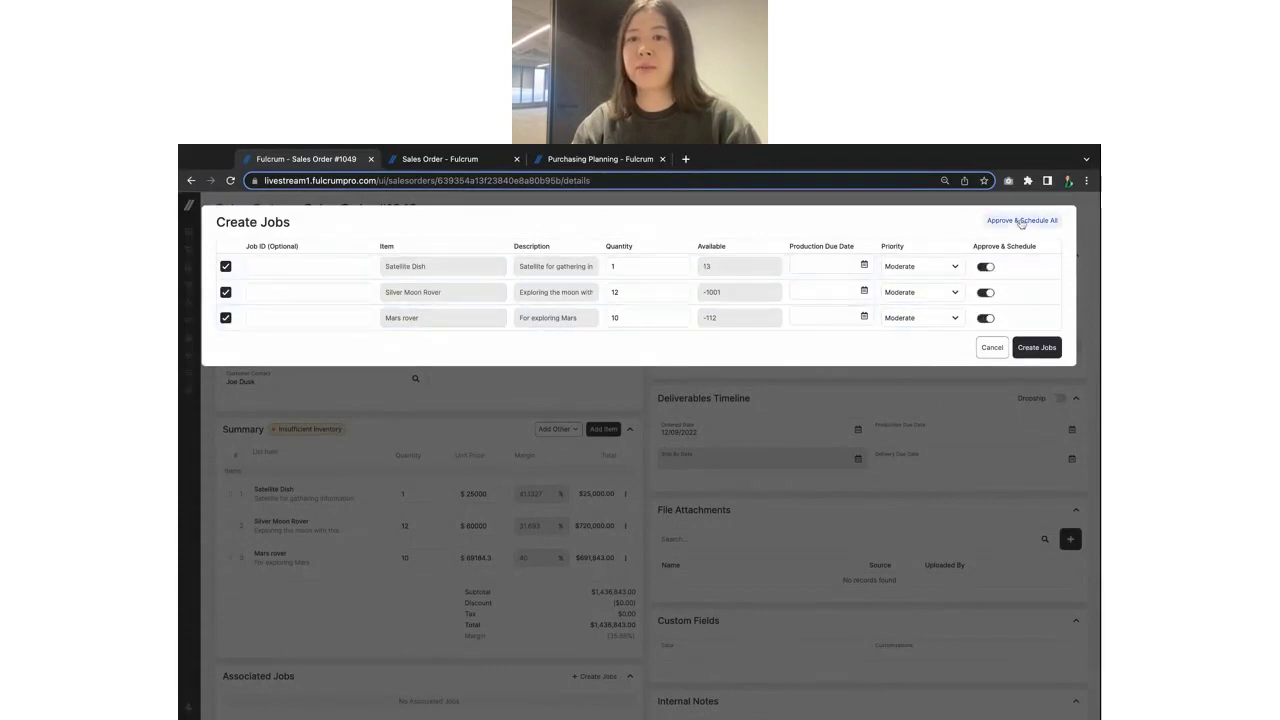
pyautogui.click(917, 267)
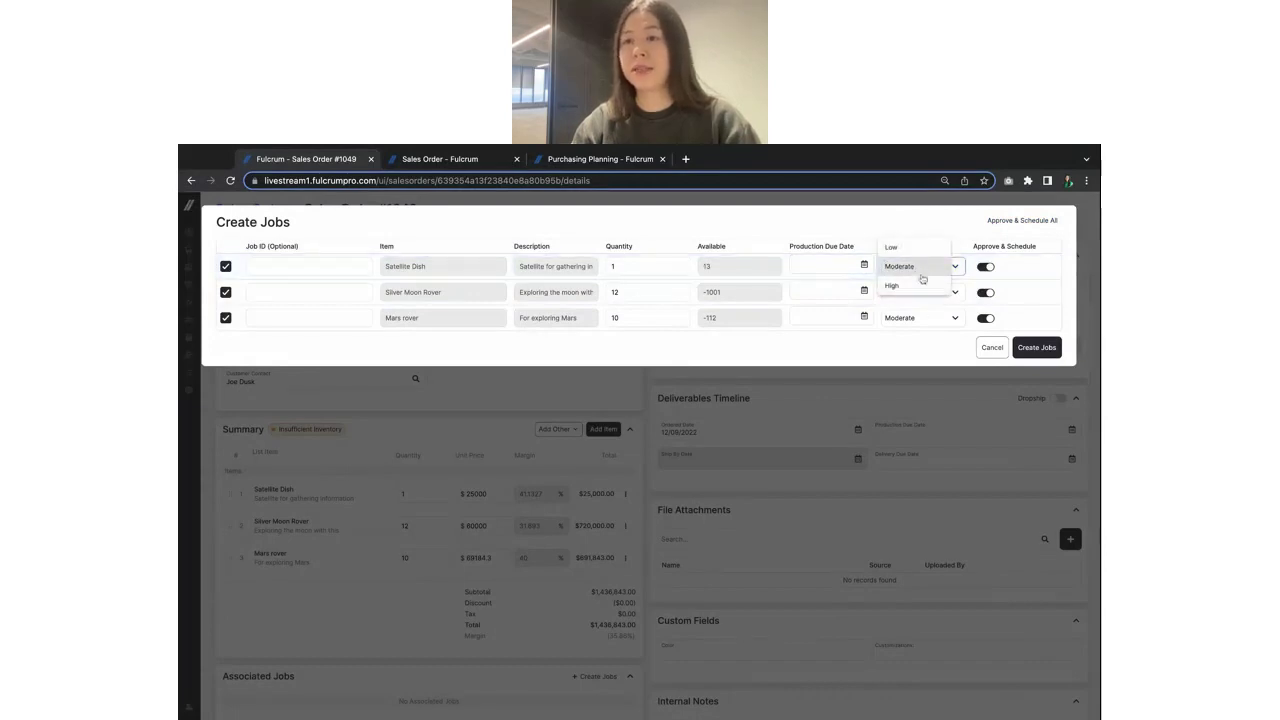
pyautogui.click(913, 342)
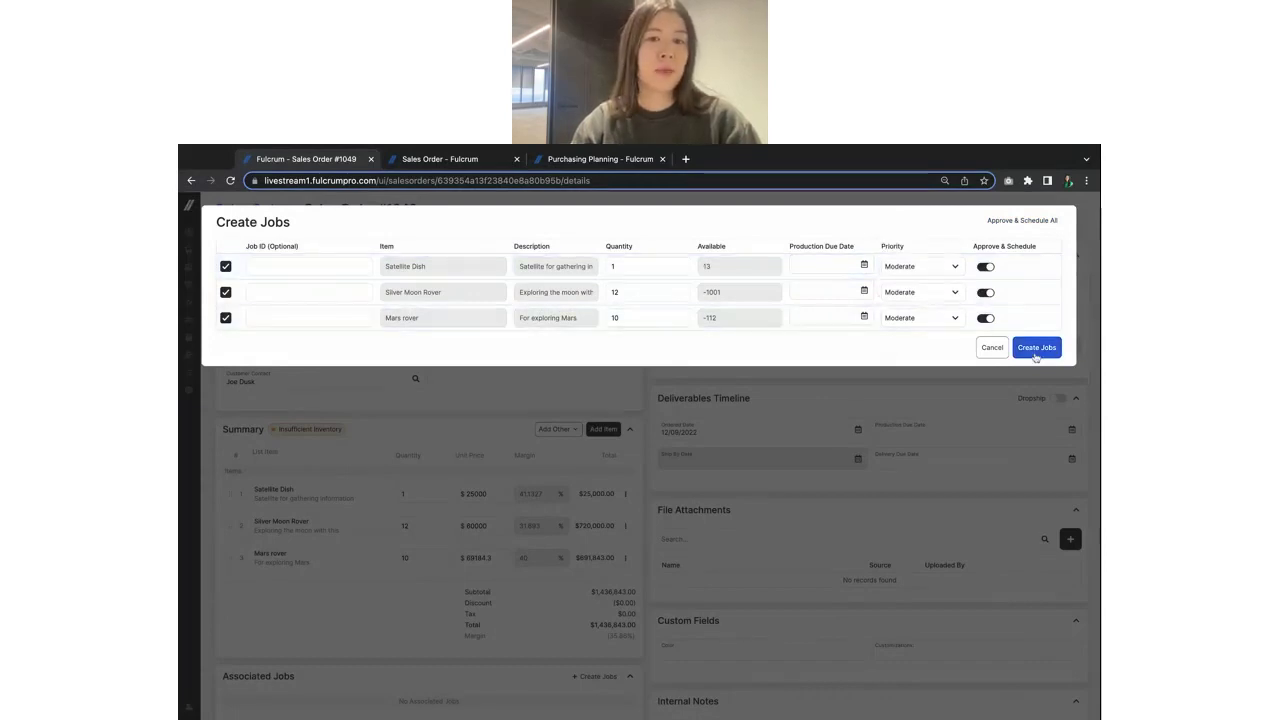
pyautogui.click(1035, 352)
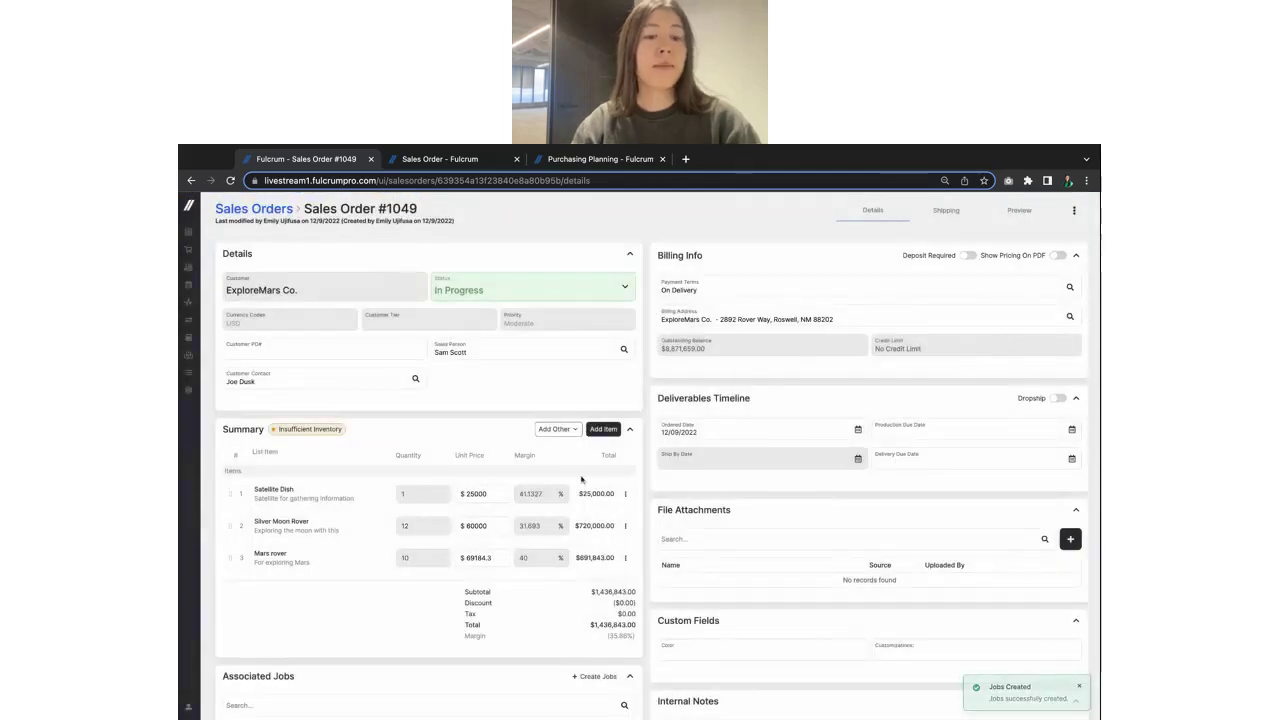
# Examine the order's associated jobs and its associated records.
pyautogui.scroll(-3, 581, 480)
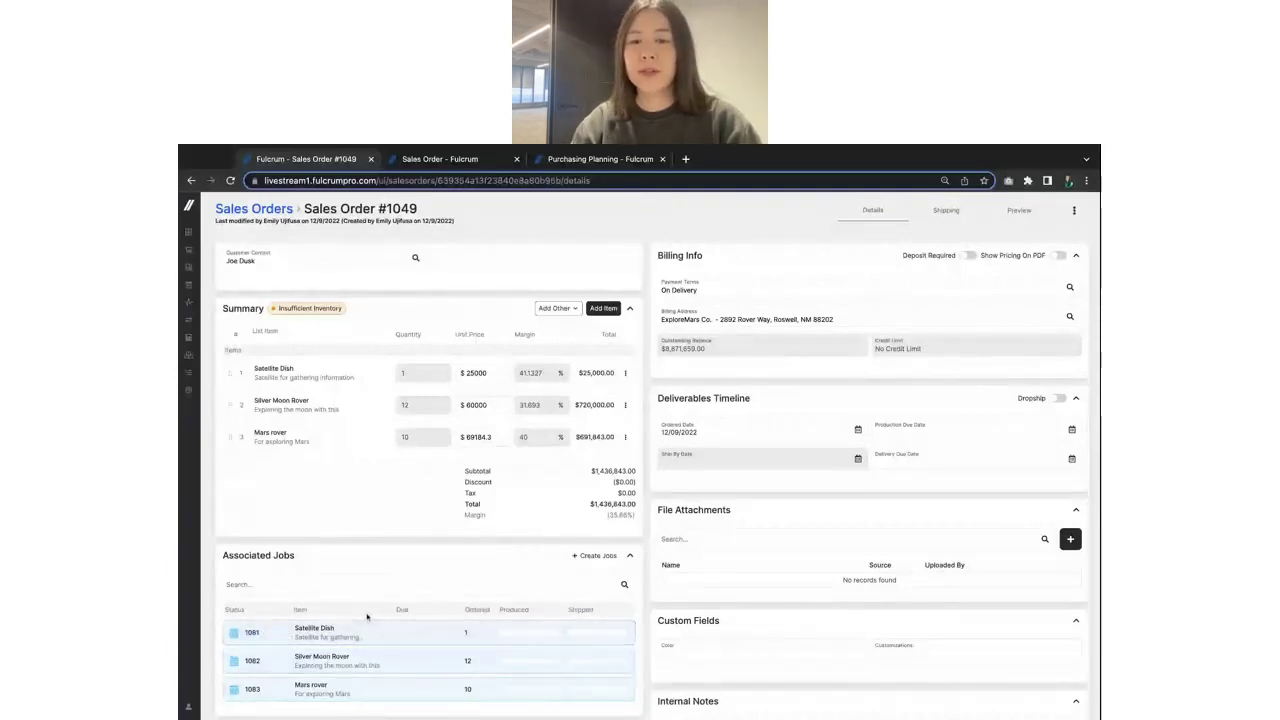
pyautogui.scroll(-5, 780, 449)
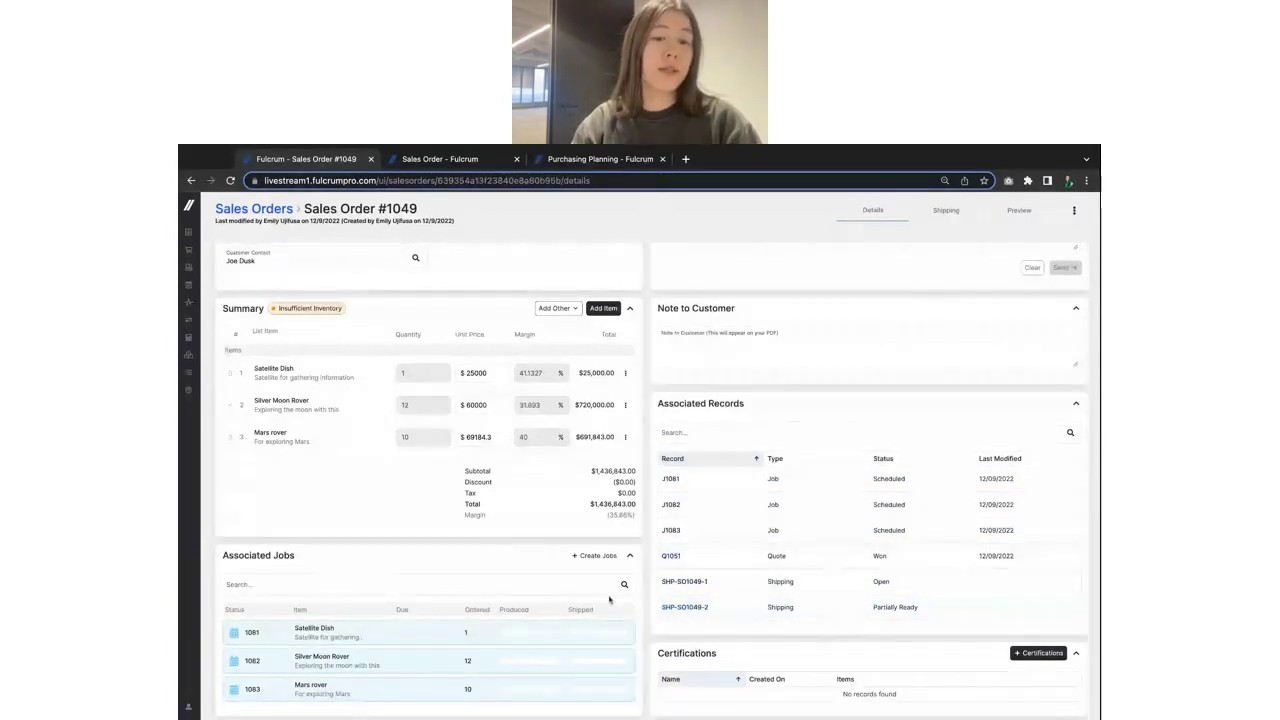
pyautogui.scroll(3, 744, 516)
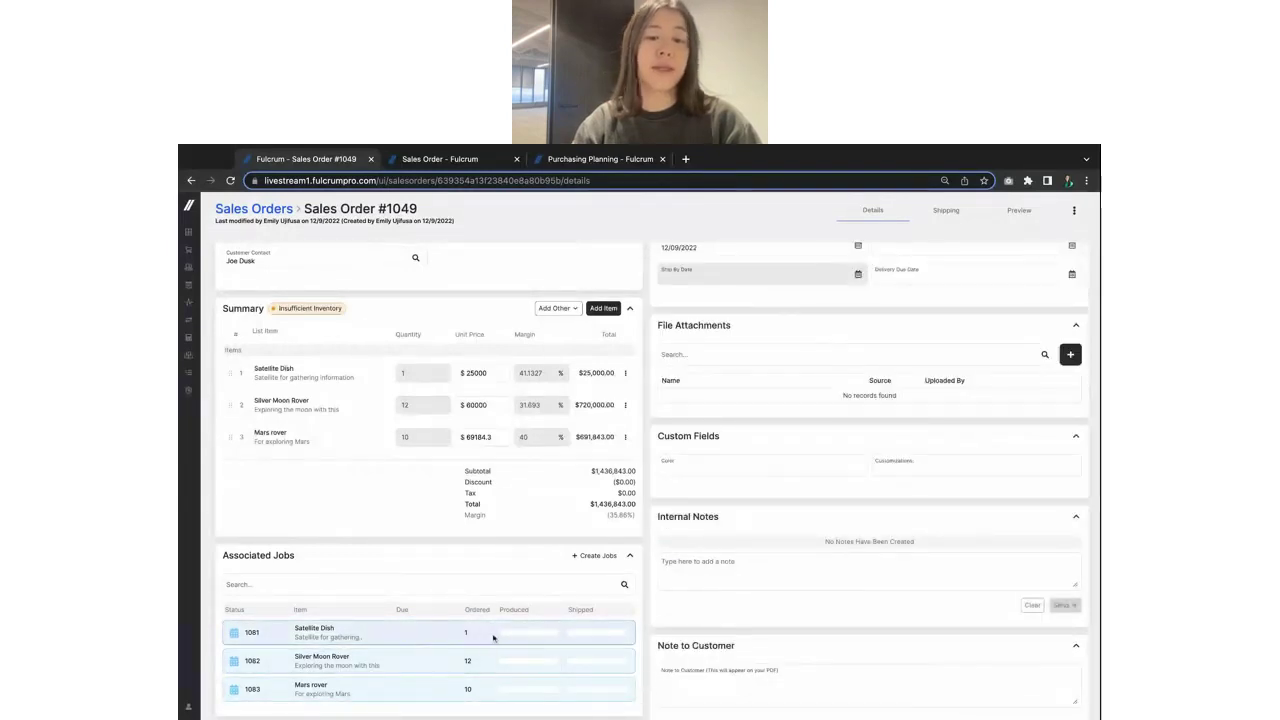
pyautogui.moveTo(505, 636)
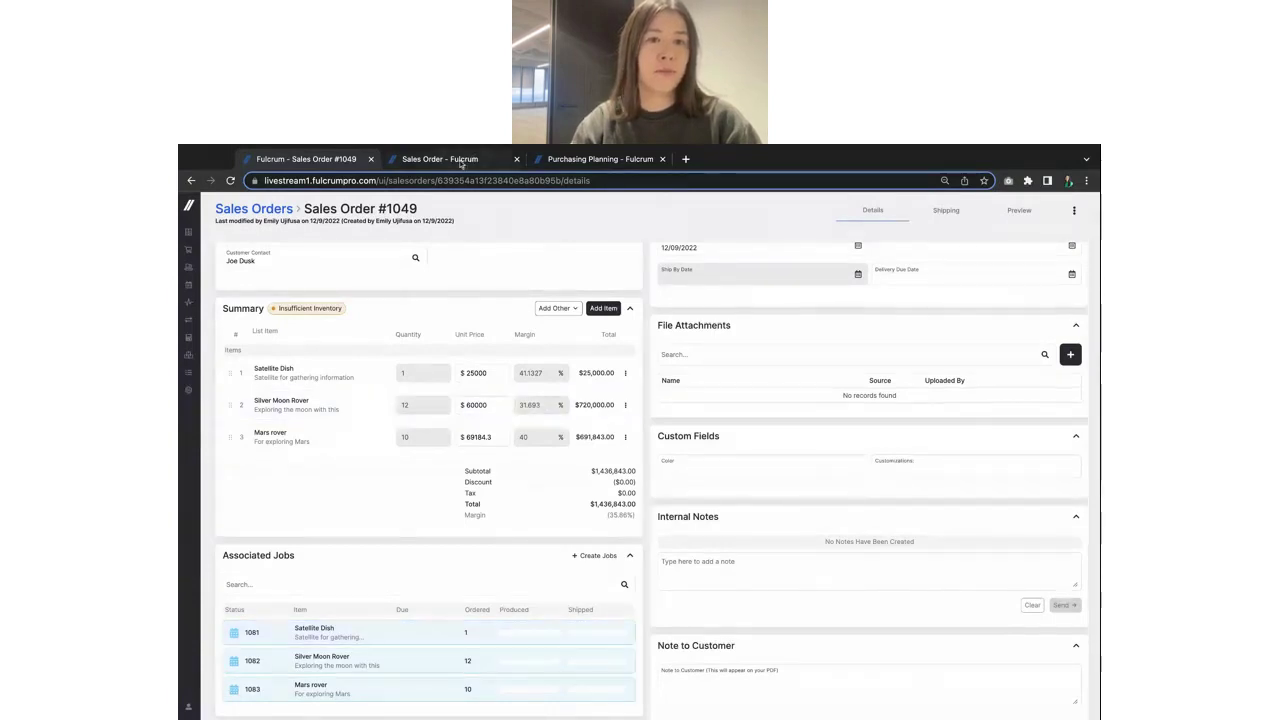
# Check the produced progress of the Chassis job on Sales Order #1050, and return to the details of Sales Order #1049.
pyautogui.click(462, 162)
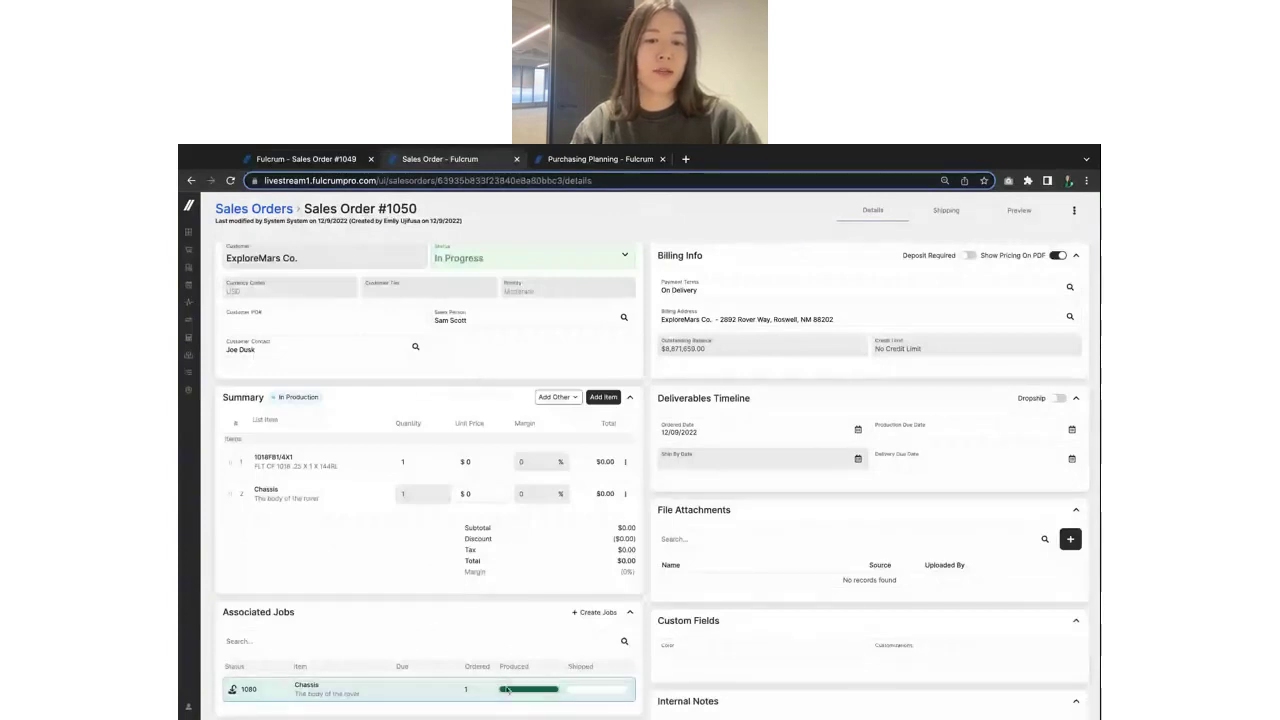
pyautogui.moveTo(505, 690)
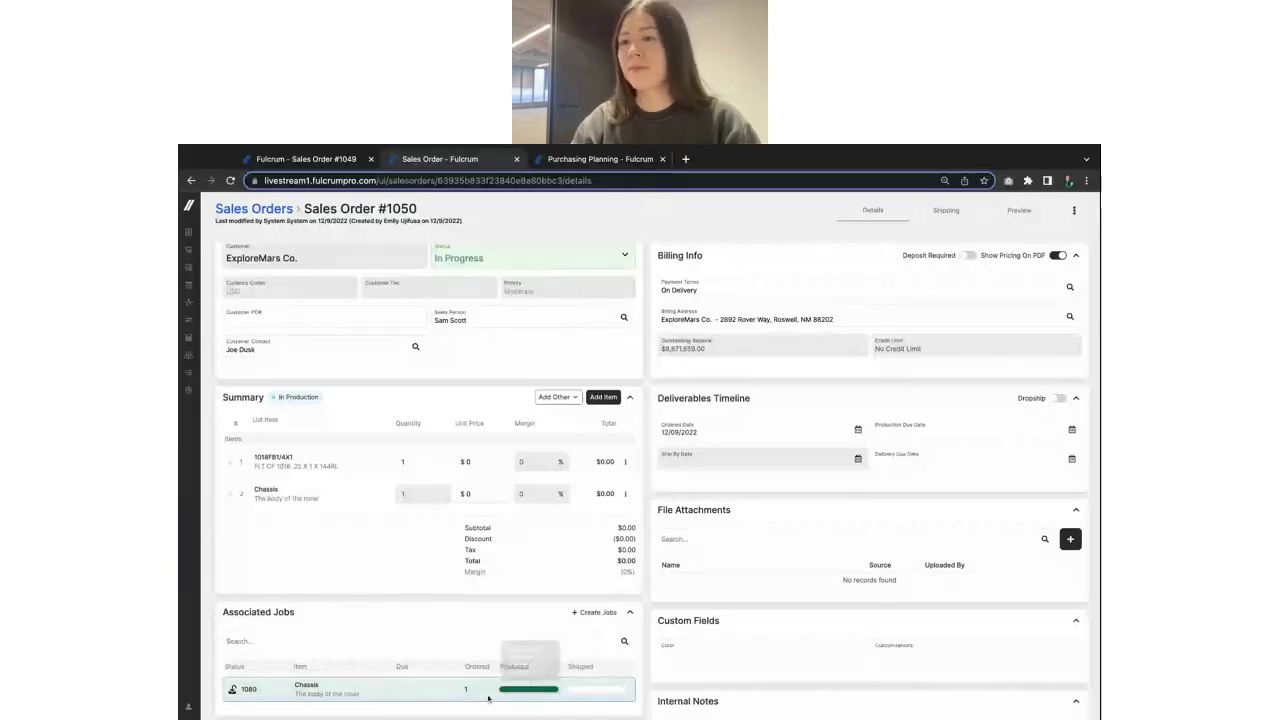
pyautogui.click(342, 161)
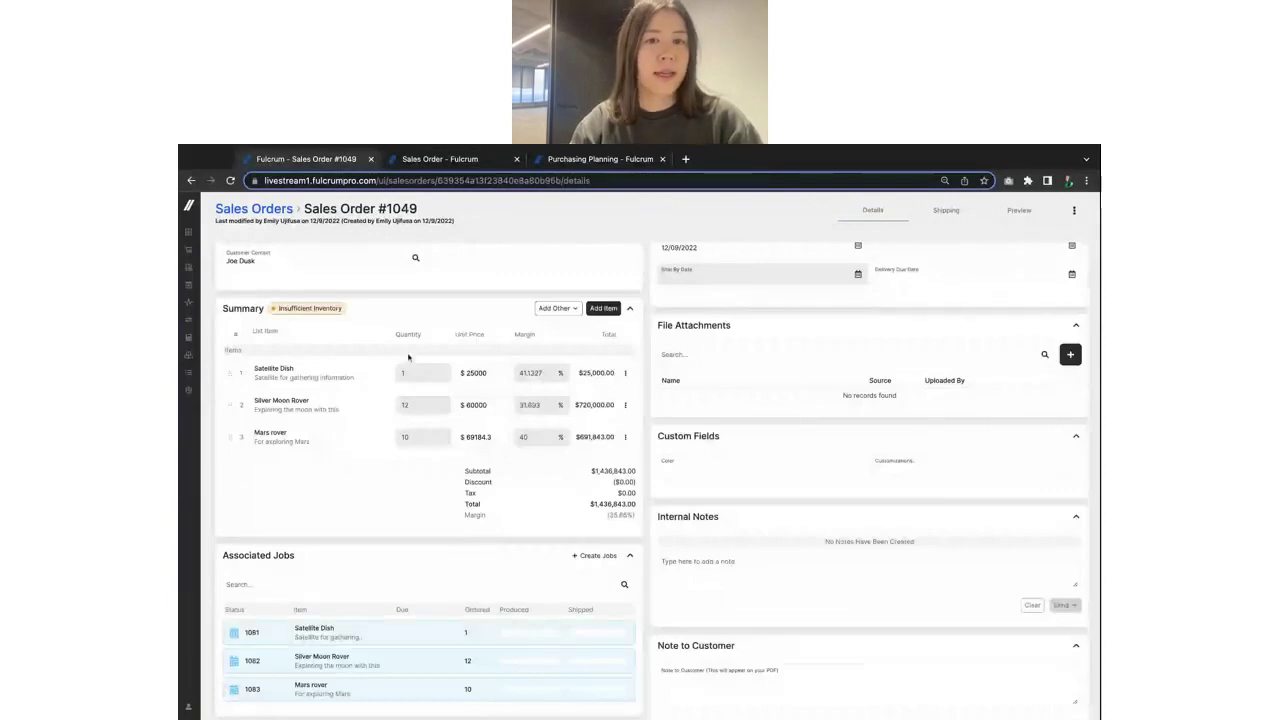
pyautogui.scroll(3, 500, 390)
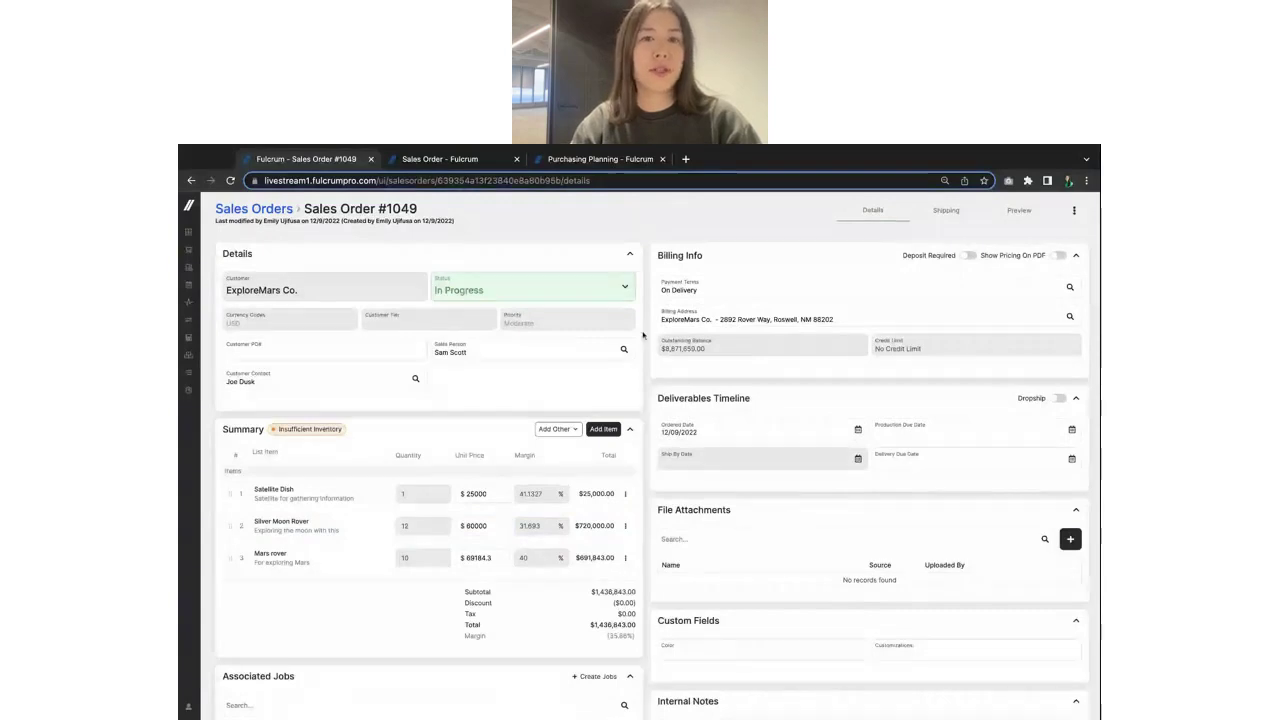
# Open item F222227 in Purchasing Planning, and examine its supply and demand sources and Expected On Hand Supply graph.
pyautogui.click(620, 168)
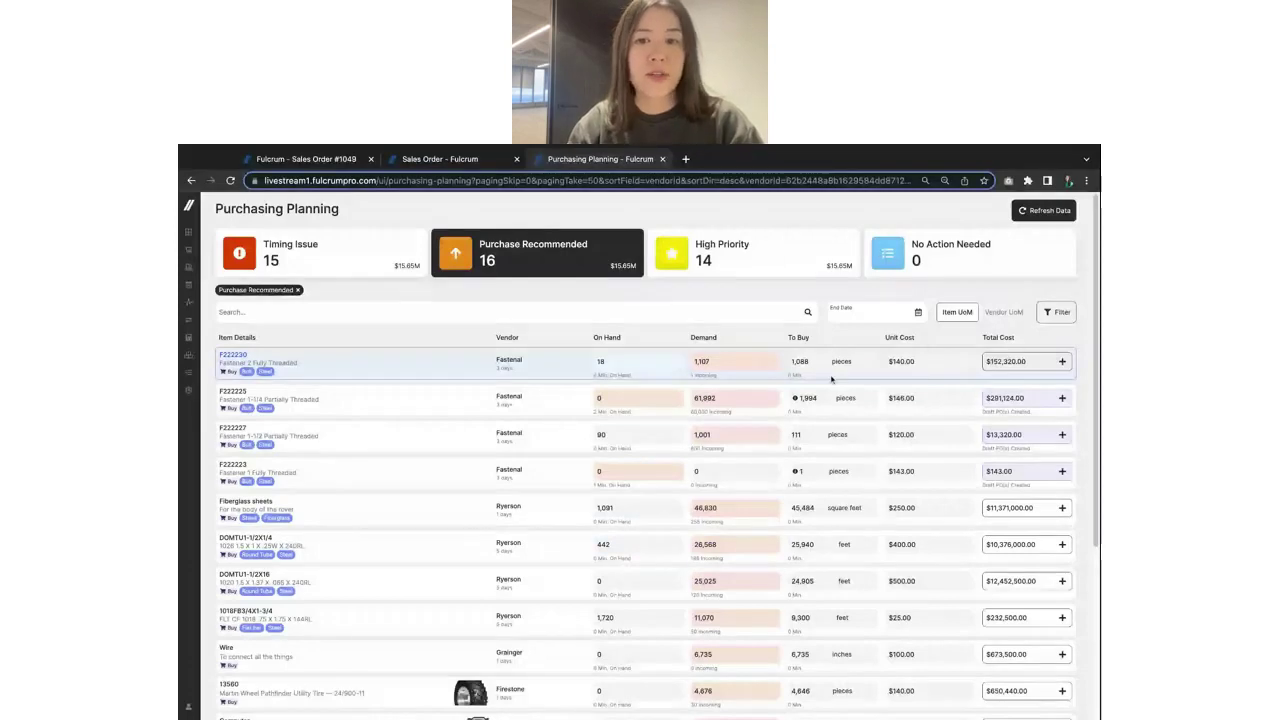
pyautogui.click(535, 443)
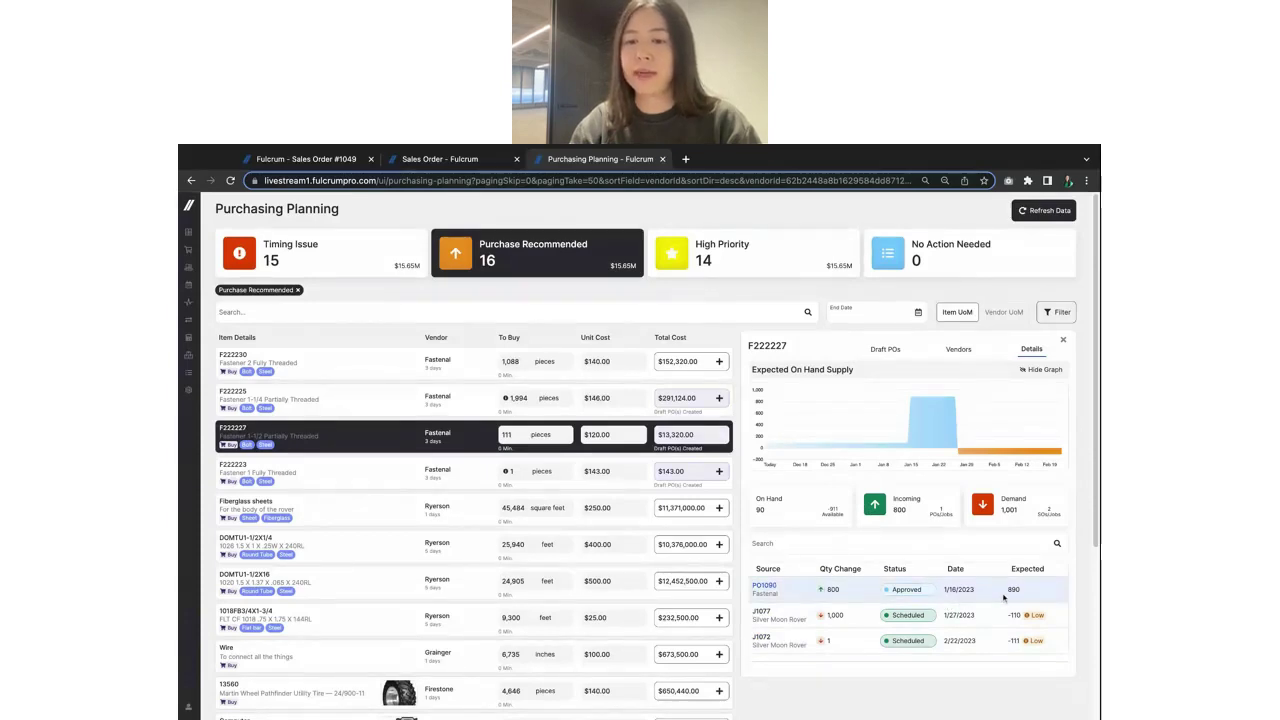
pyautogui.moveTo(1012, 596)
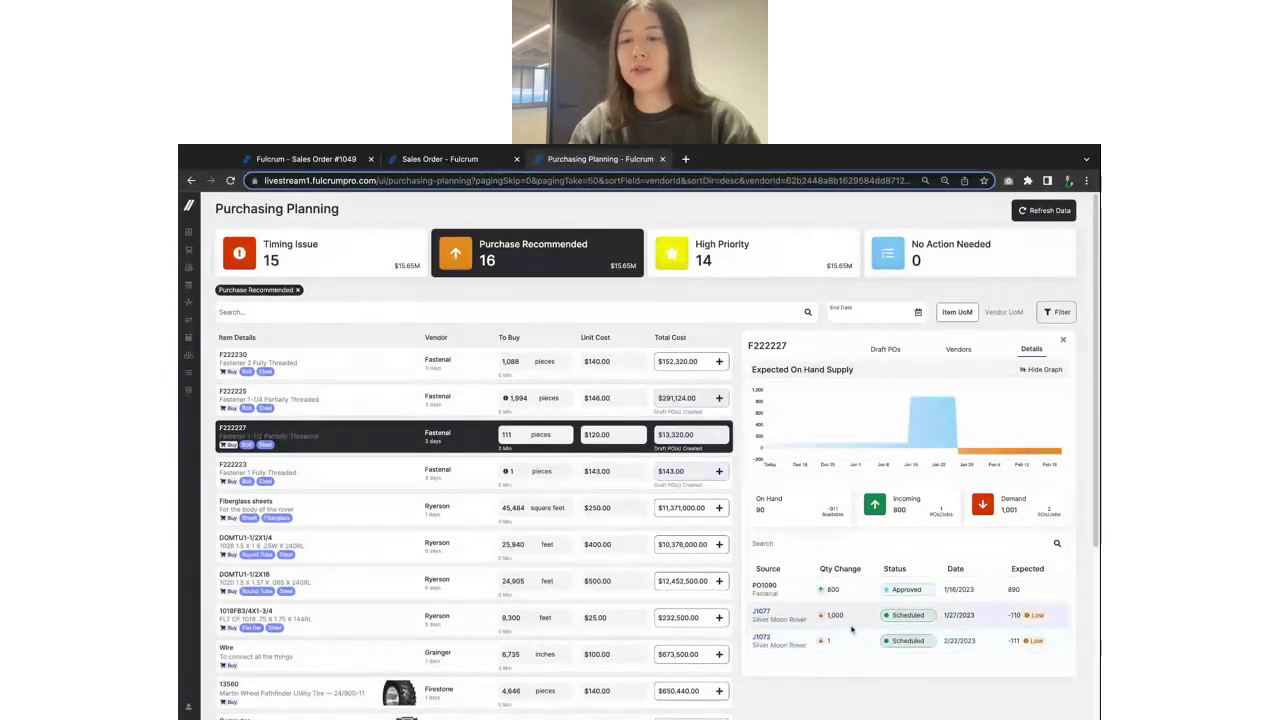
pyautogui.moveTo(871, 443)
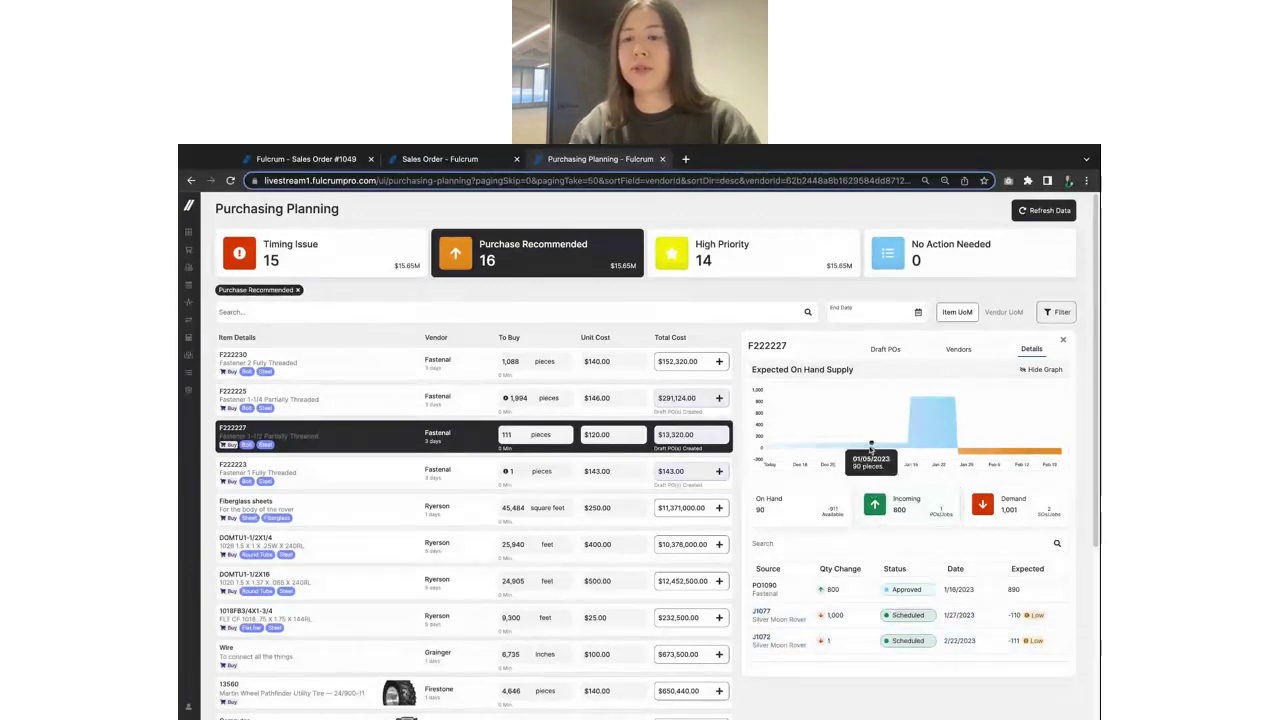
pyautogui.moveTo(920, 435)
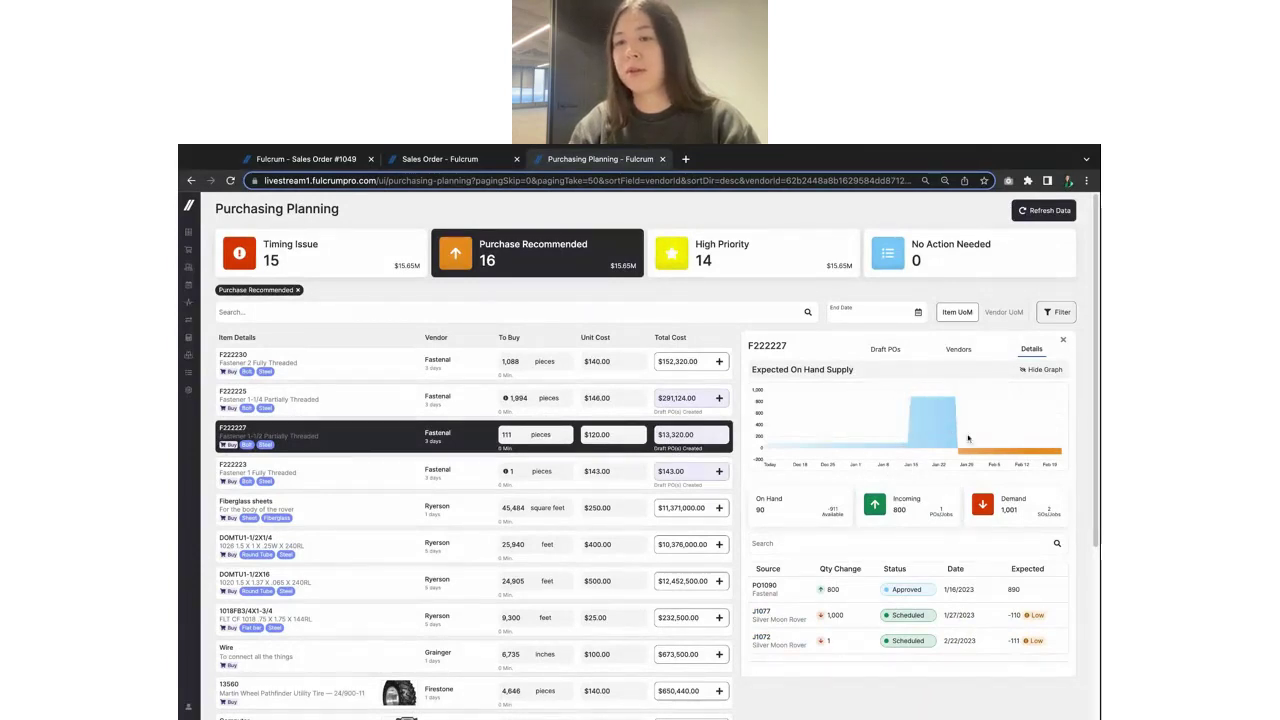
pyautogui.moveTo(962, 453)
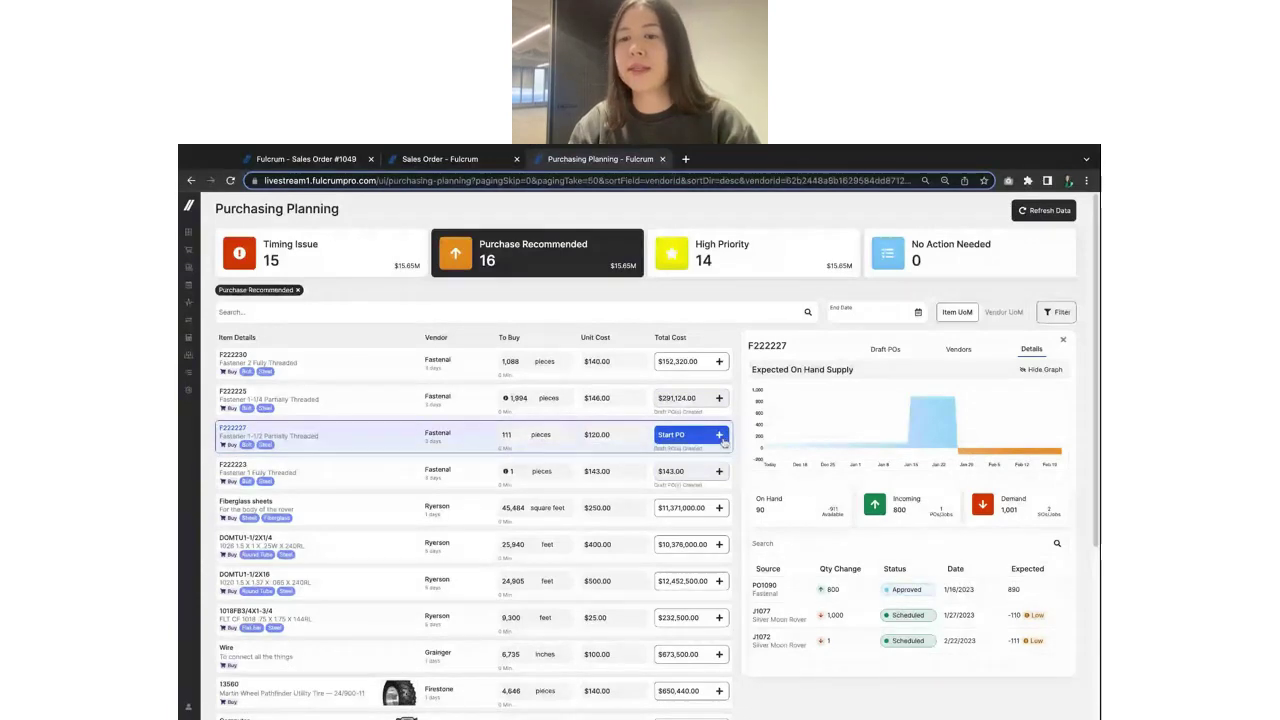
# Recheck the supply graph of F222227, view its vendors, and close the item's detail view.
pyautogui.click(720, 437)
pyautogui.moveTo(950, 408)
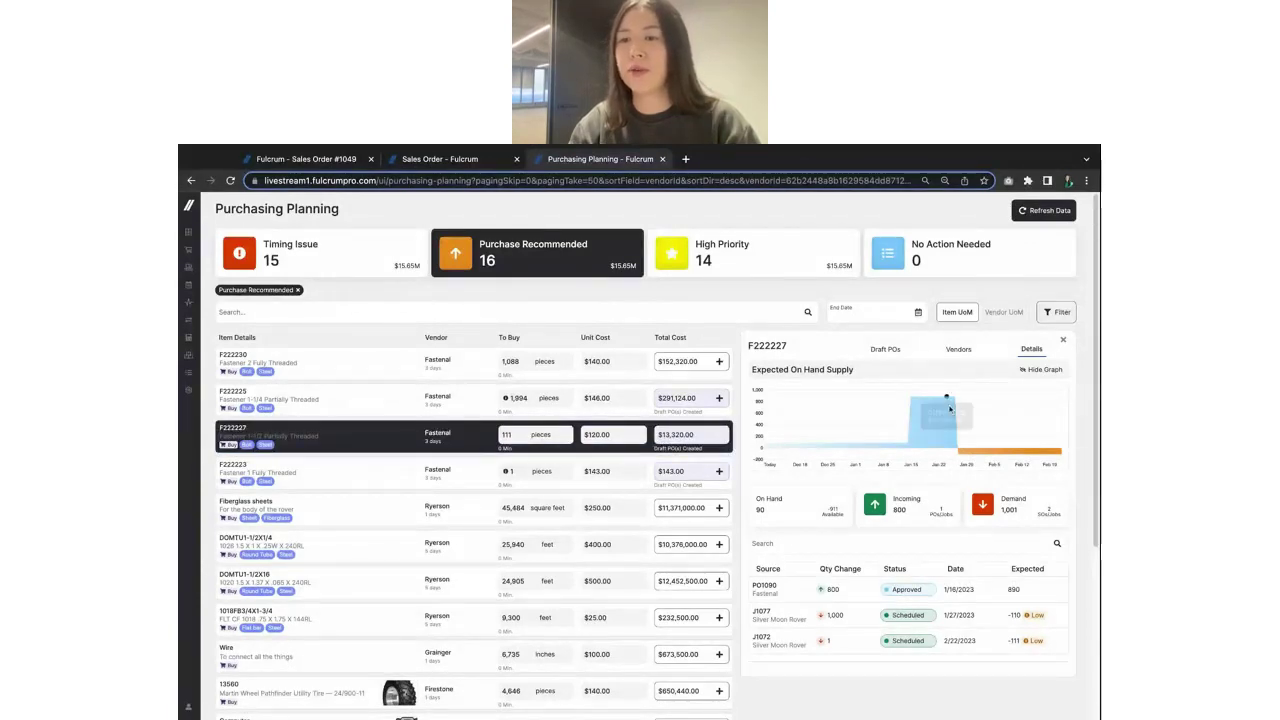
pyautogui.click(958, 349)
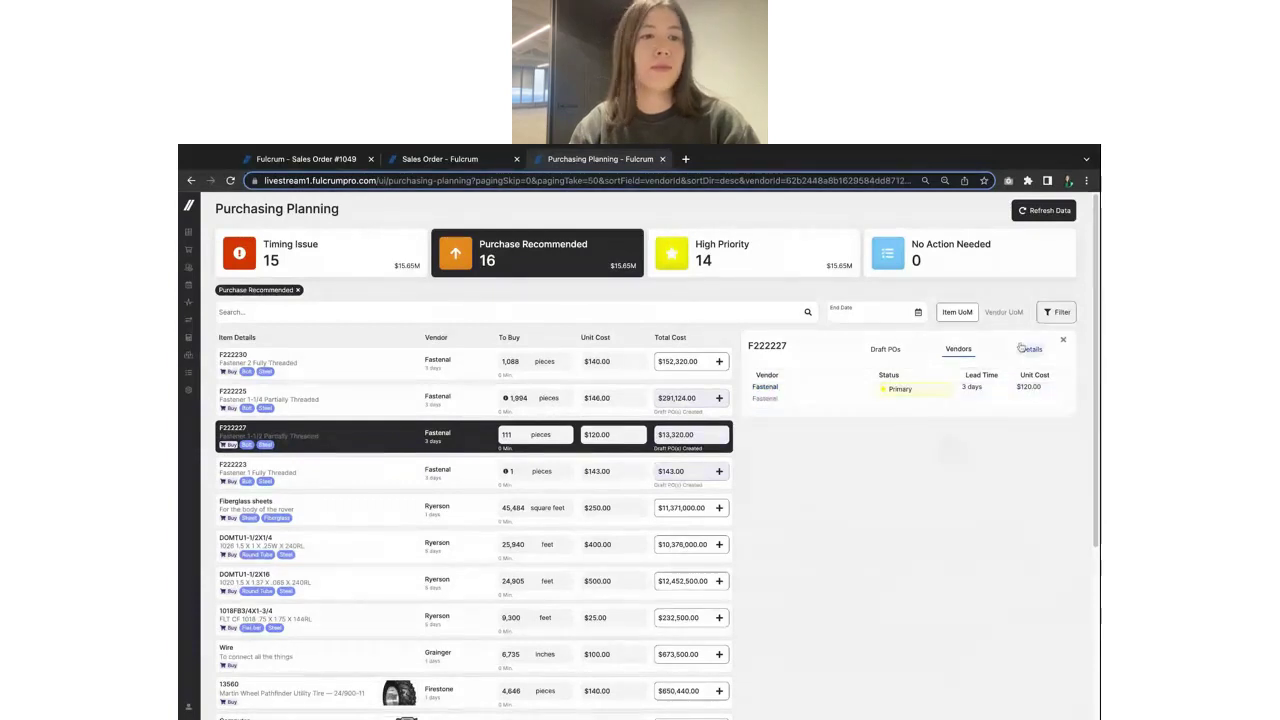
pyautogui.click(1063, 340)
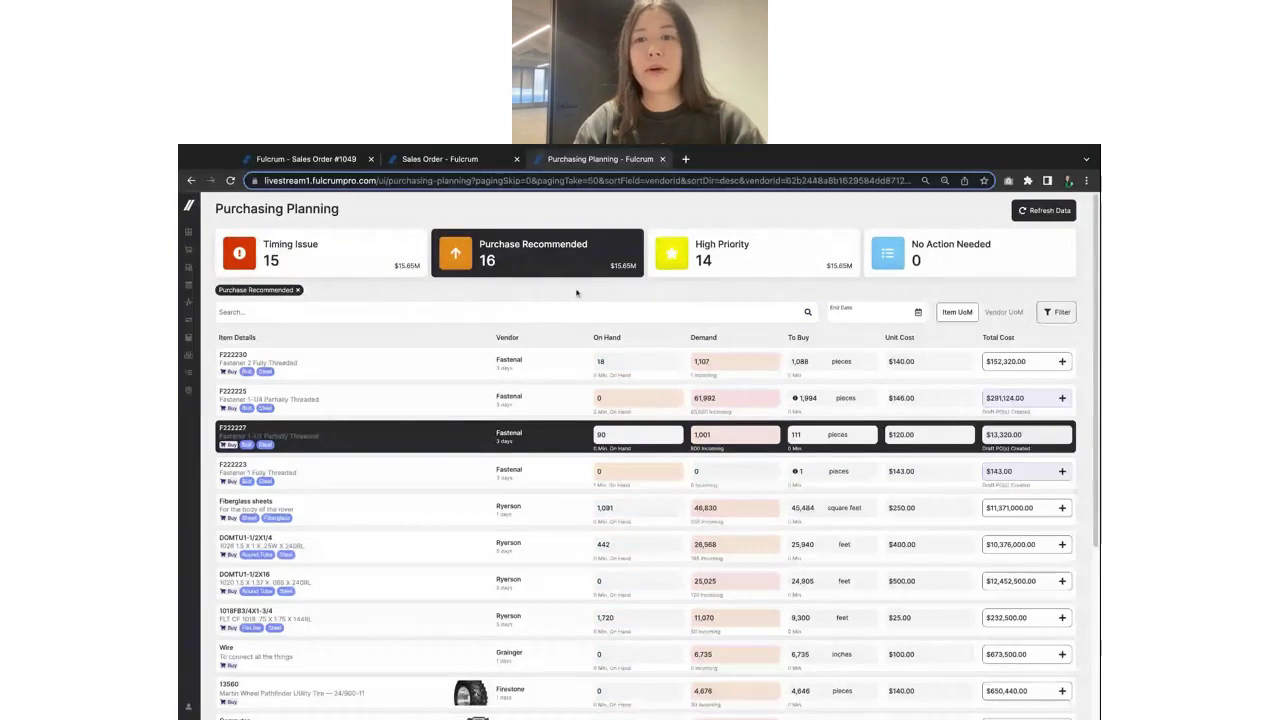
# Filter the recommended purchases by High Priority, and switch to the No Action Needed items to review the 4059 Thruster entry.
pyautogui.click(754, 264)
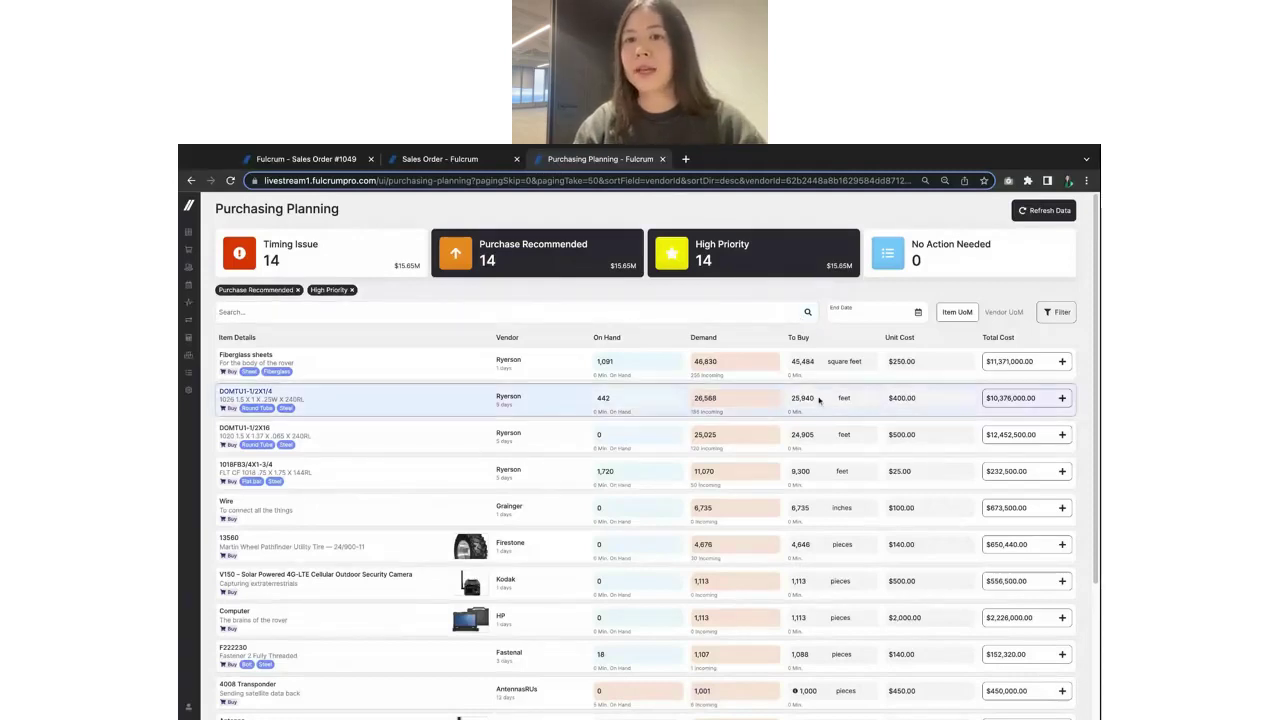
pyautogui.click(817, 257)
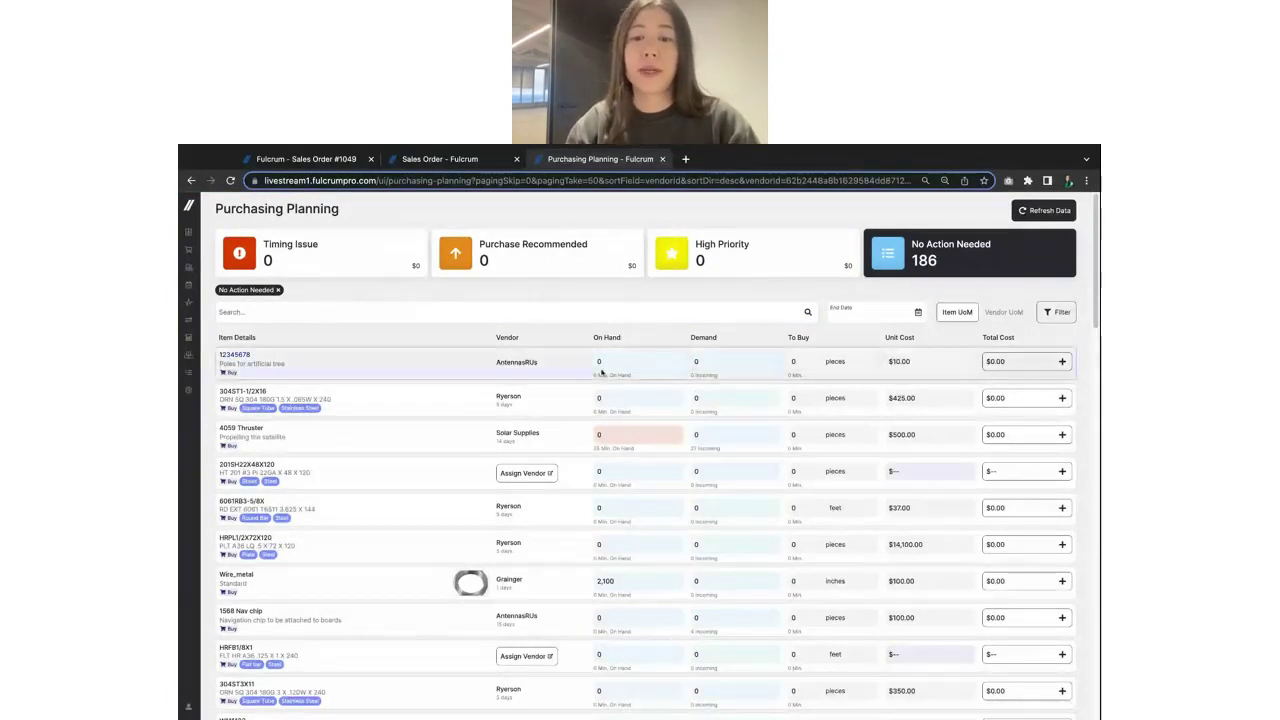
pyautogui.scroll(-3, 786, 507)
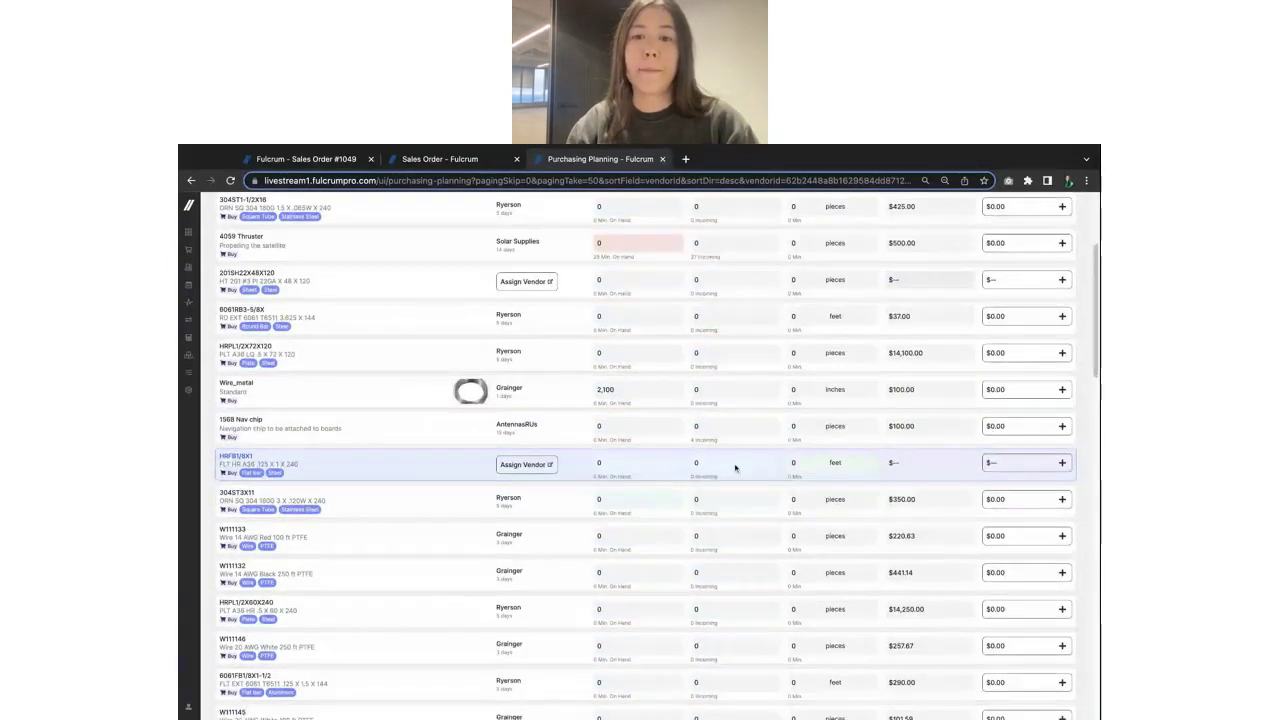
pyautogui.scroll(2, 735, 468)
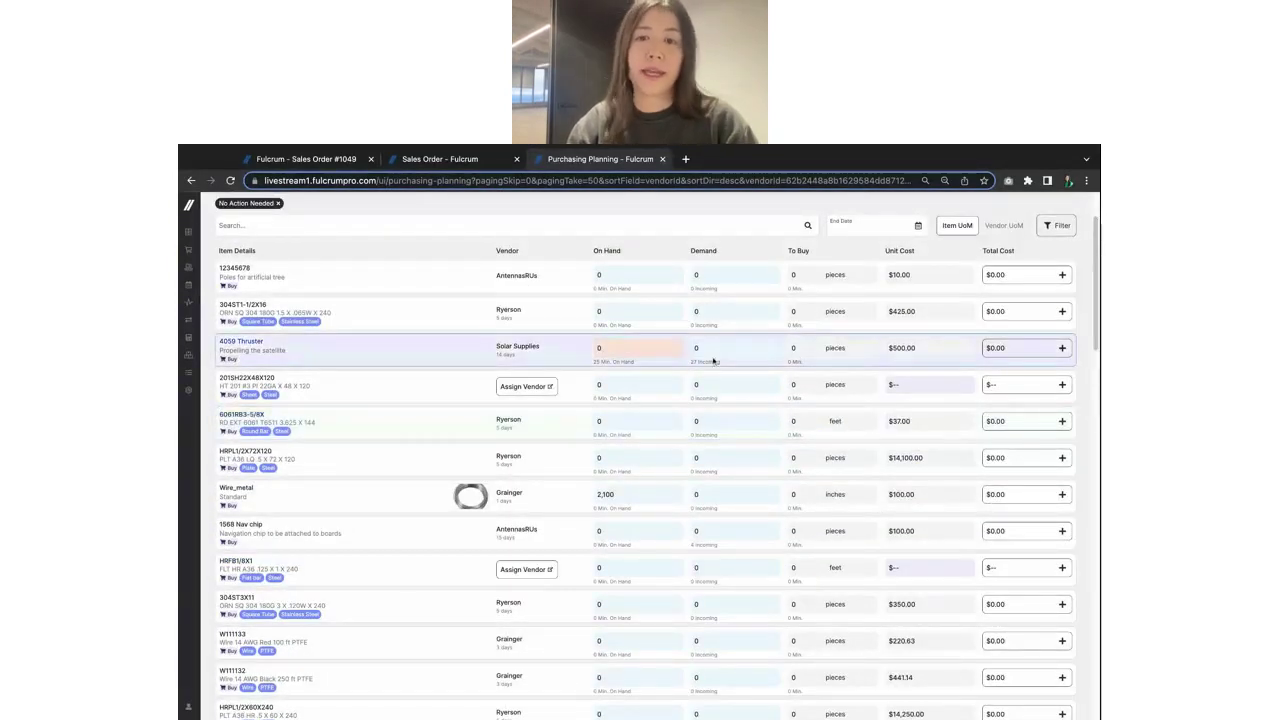
pyautogui.scroll(1, 692, 361)
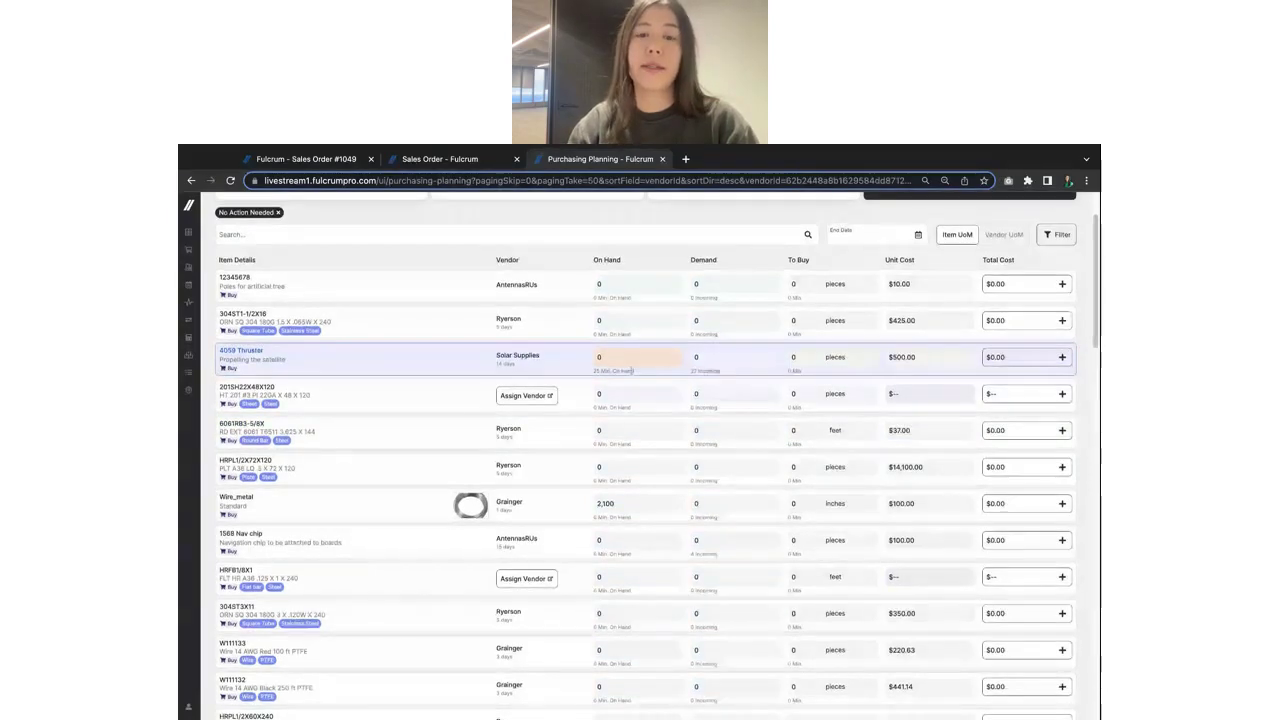
# Switch Purchasing Planning to the Purchase Recommended items, and briefly view and close the details of Fiberglass sheets.
pyautogui.scroll(1, 632, 370)
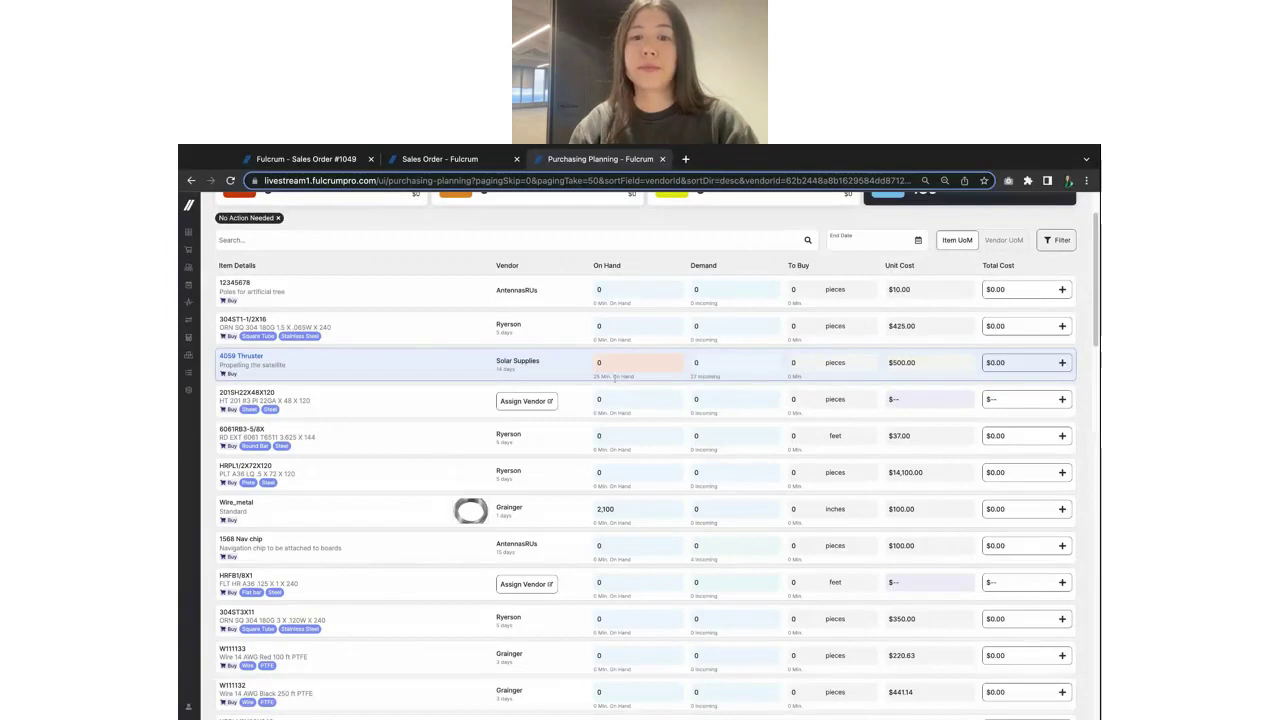
pyautogui.scroll(2, 617, 375)
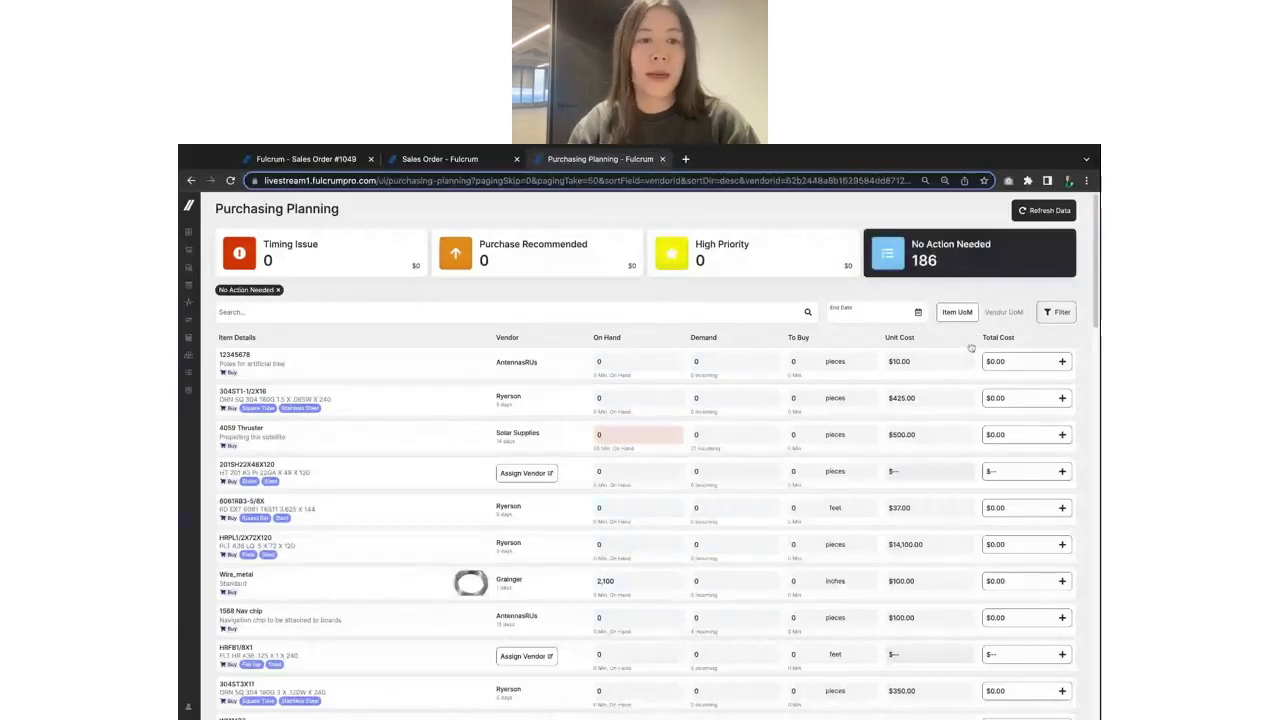
pyautogui.click(563, 269)
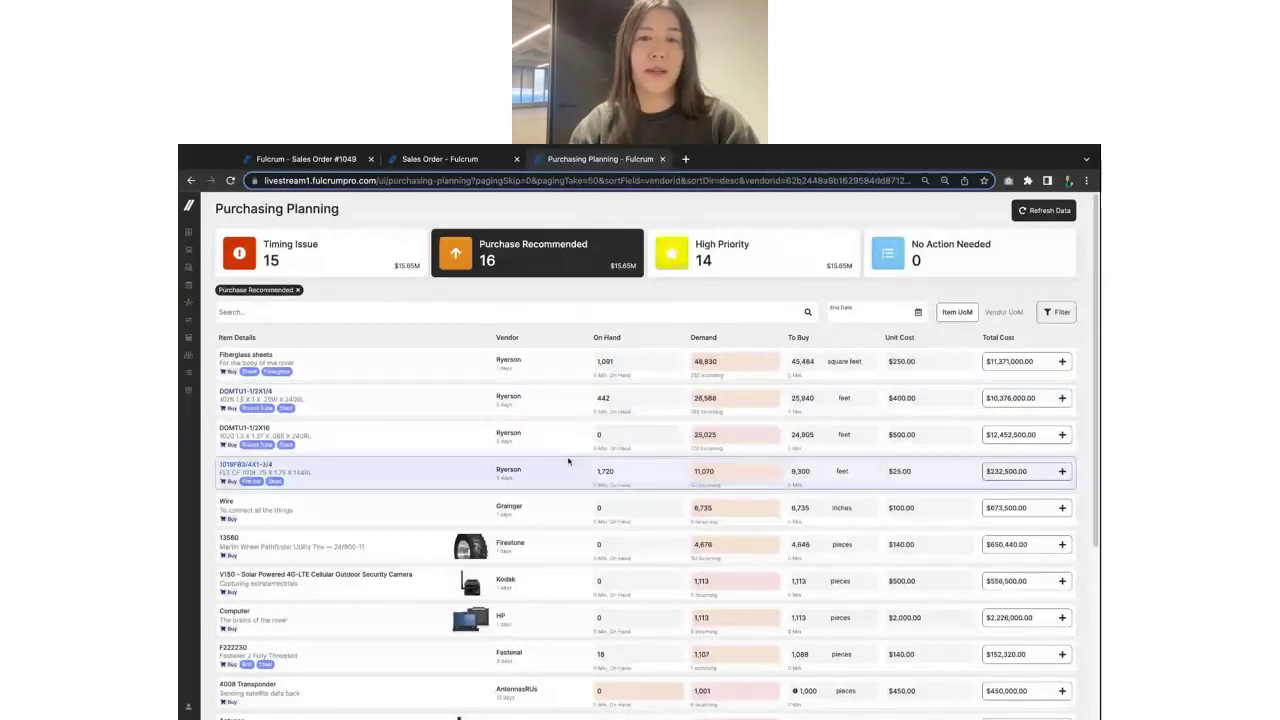
pyautogui.click(560, 362)
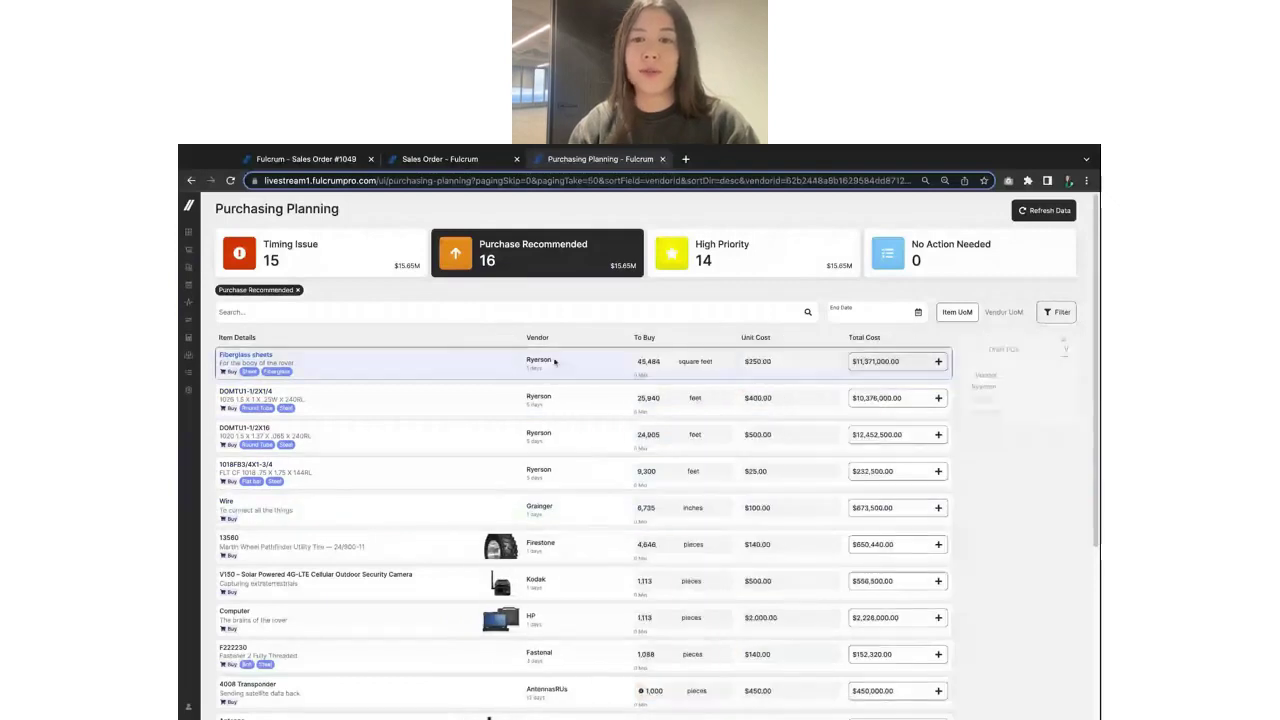
pyautogui.click(403, 359)
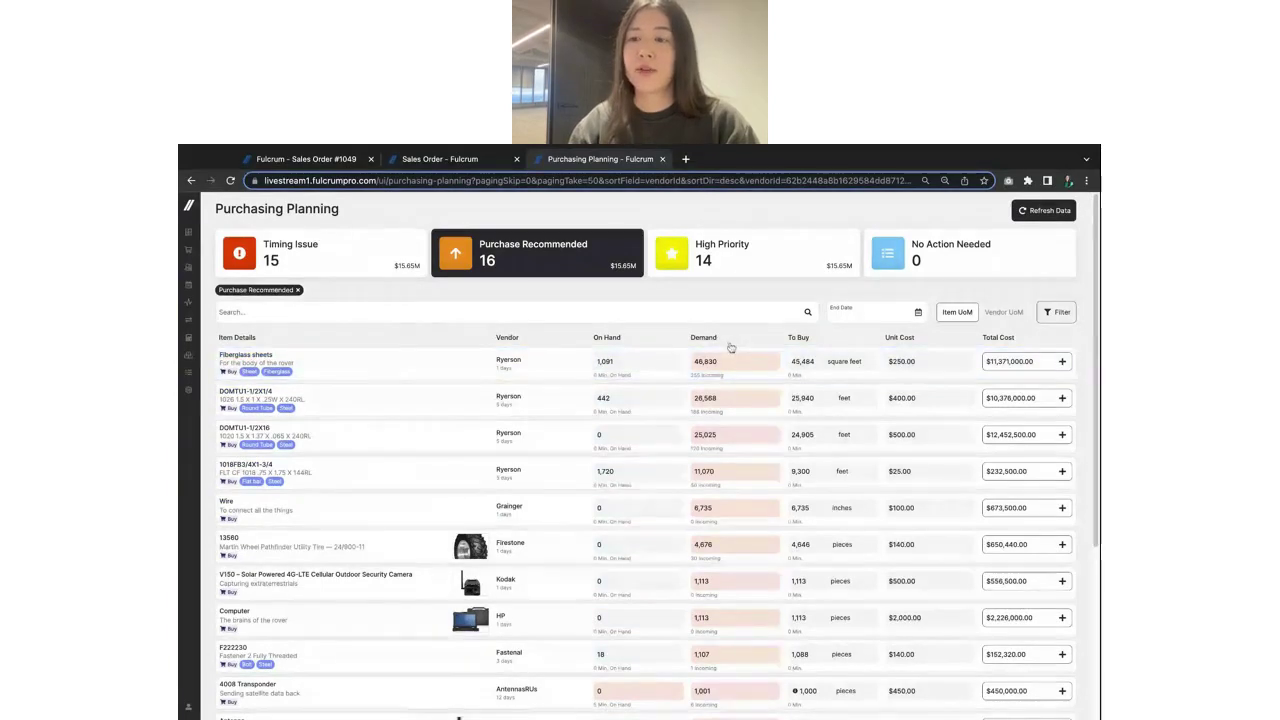
# Select Fiberglass sheets and DOMTU1-1/2X1/4 for a Ryerson purchase order, checking the alternative vendors without changing the vendor.
pyautogui.click(1062, 361)
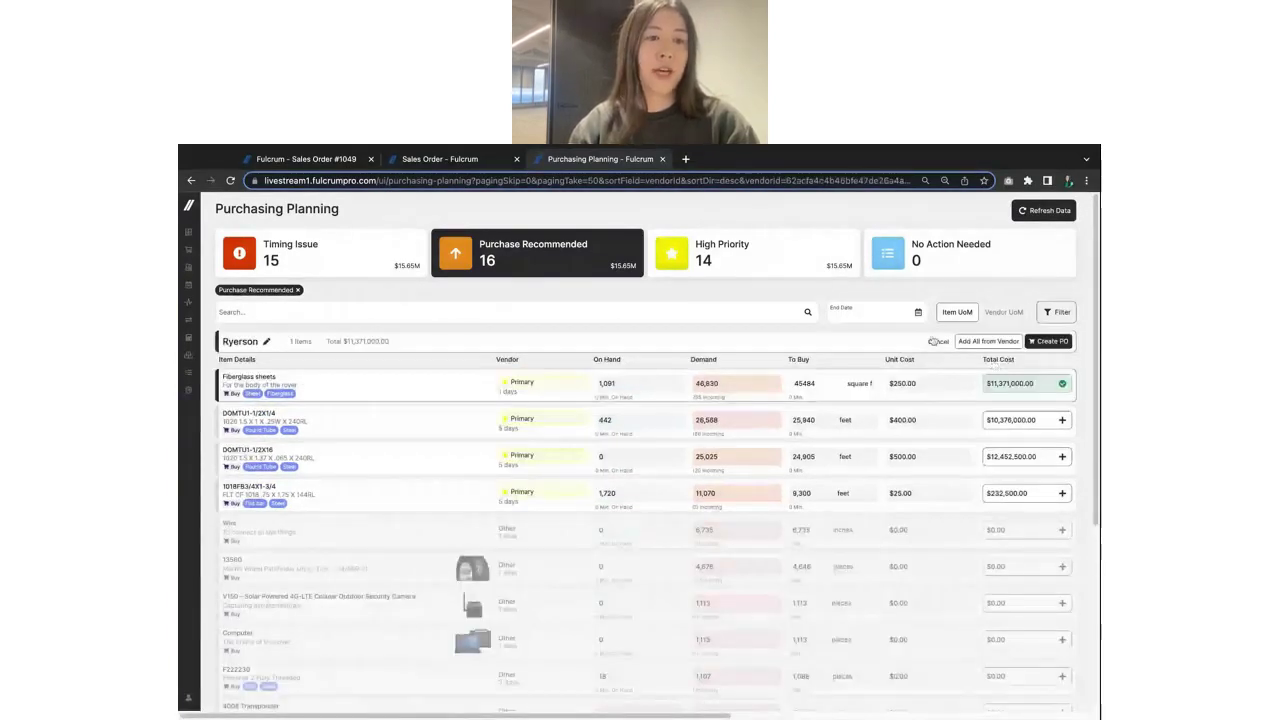
pyautogui.click(267, 343)
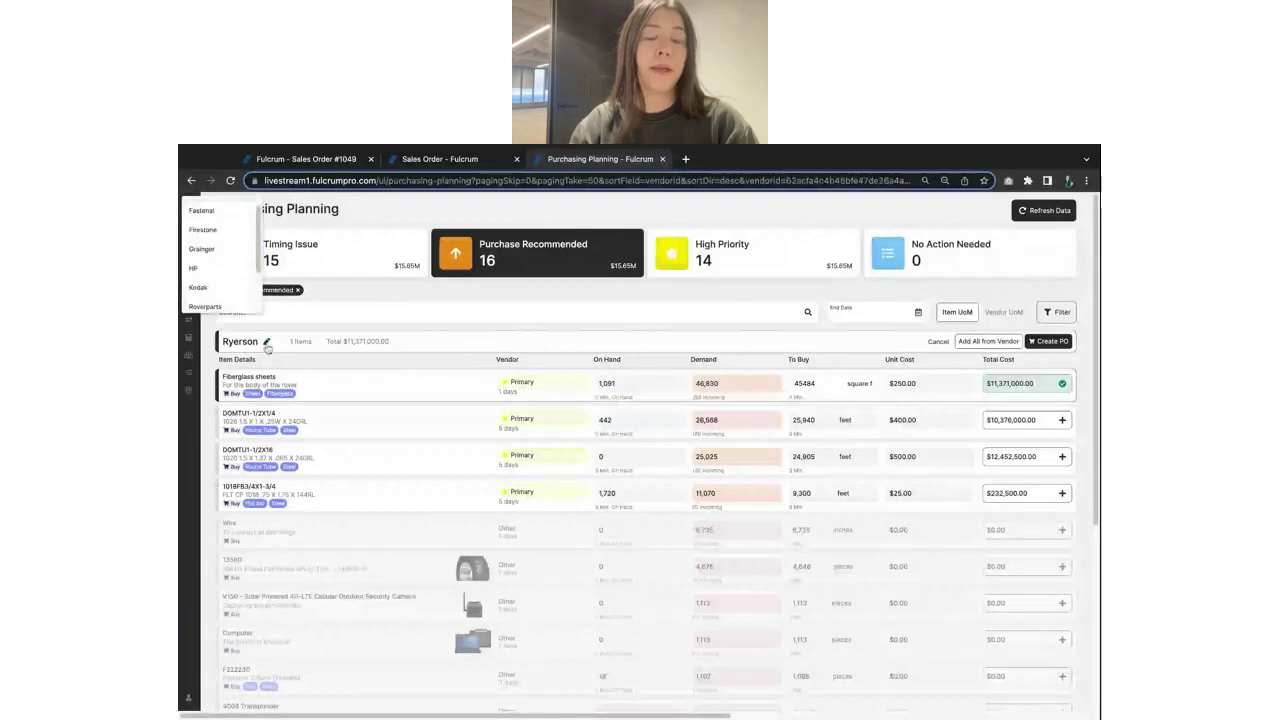
pyautogui.click(303, 355)
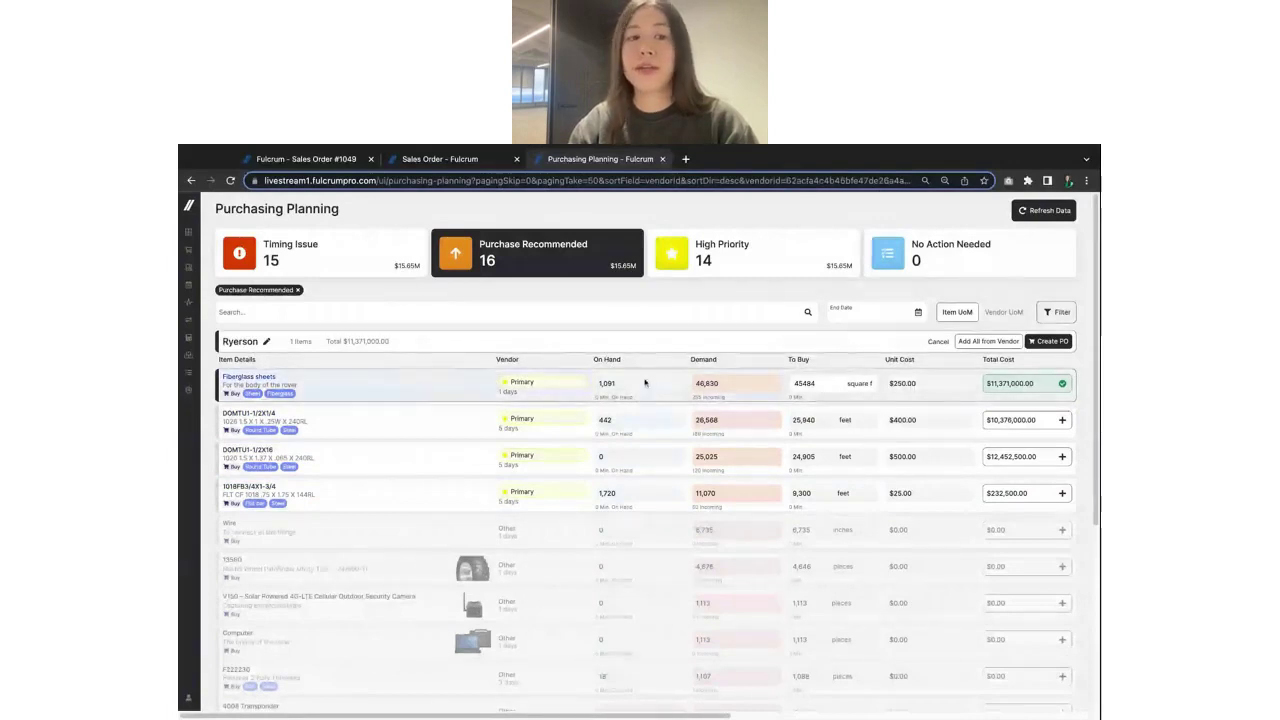
pyautogui.click(1061, 420)
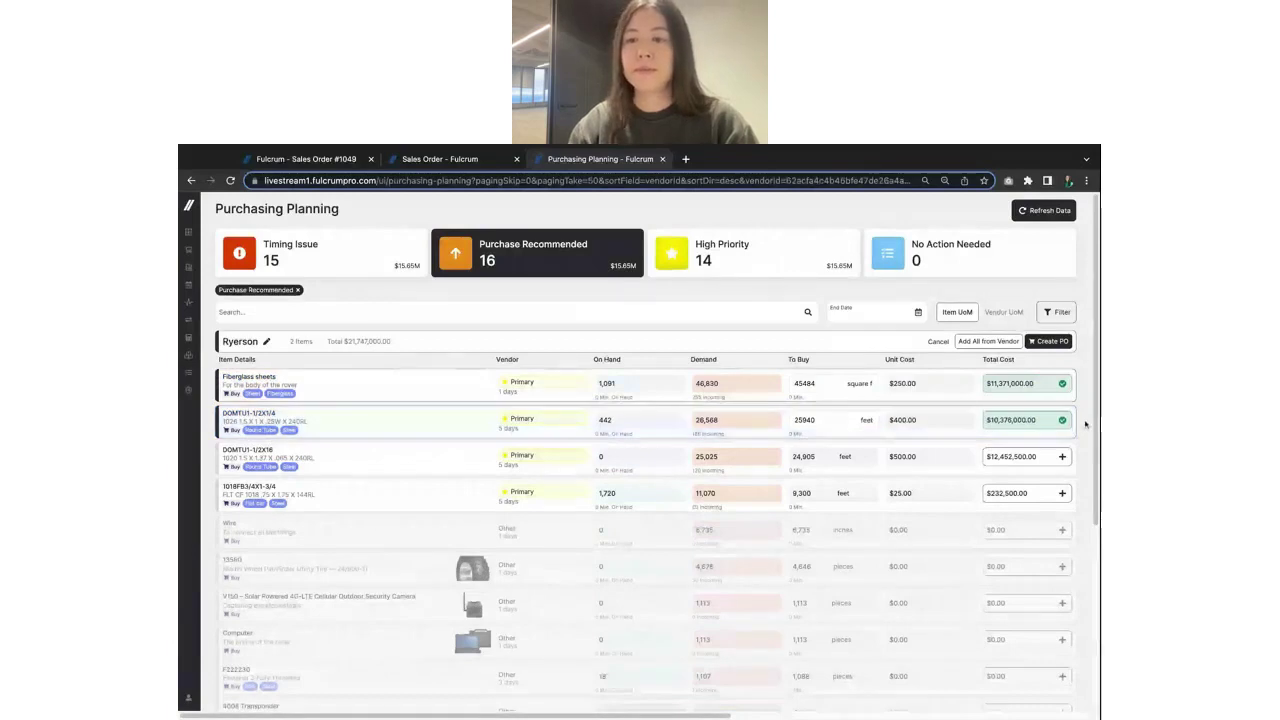
# Add DOMTU1-1/2X16 to the Ryerson selection, and set its quantity to buy to 24910 feet.
pyautogui.click(1062, 456)
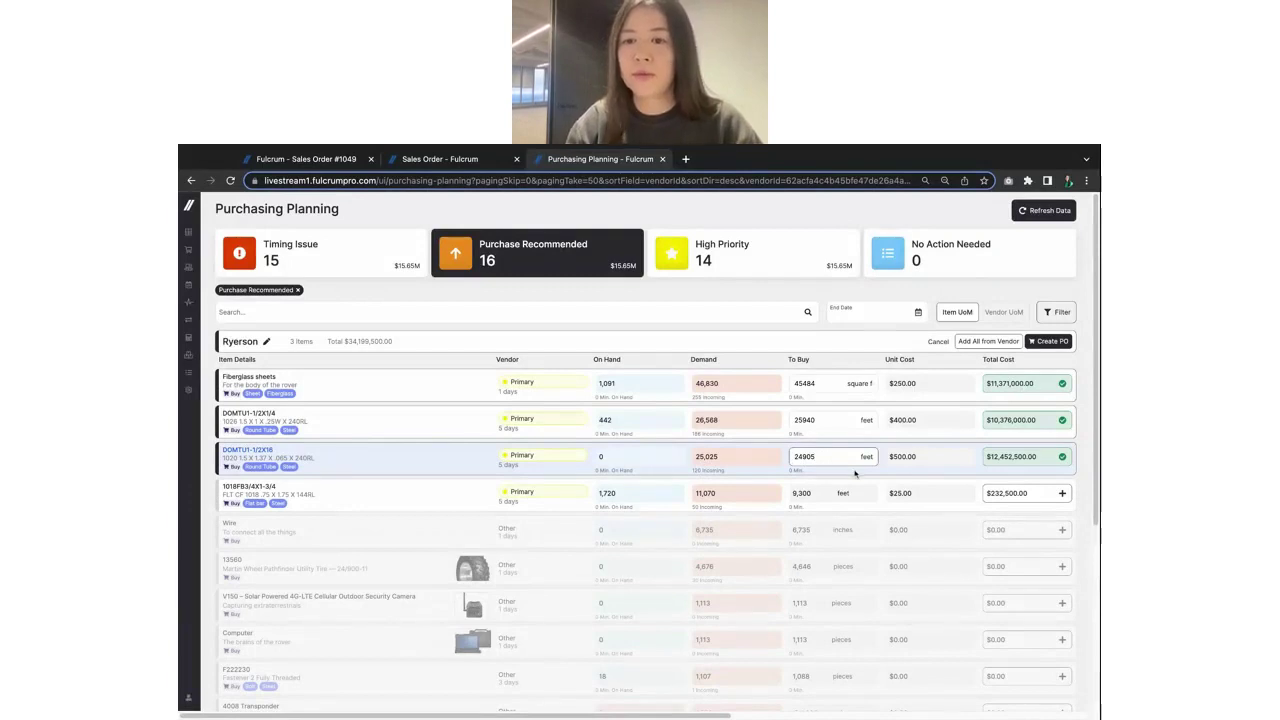
pyautogui.press('BackSpace')
pyautogui.write('10')
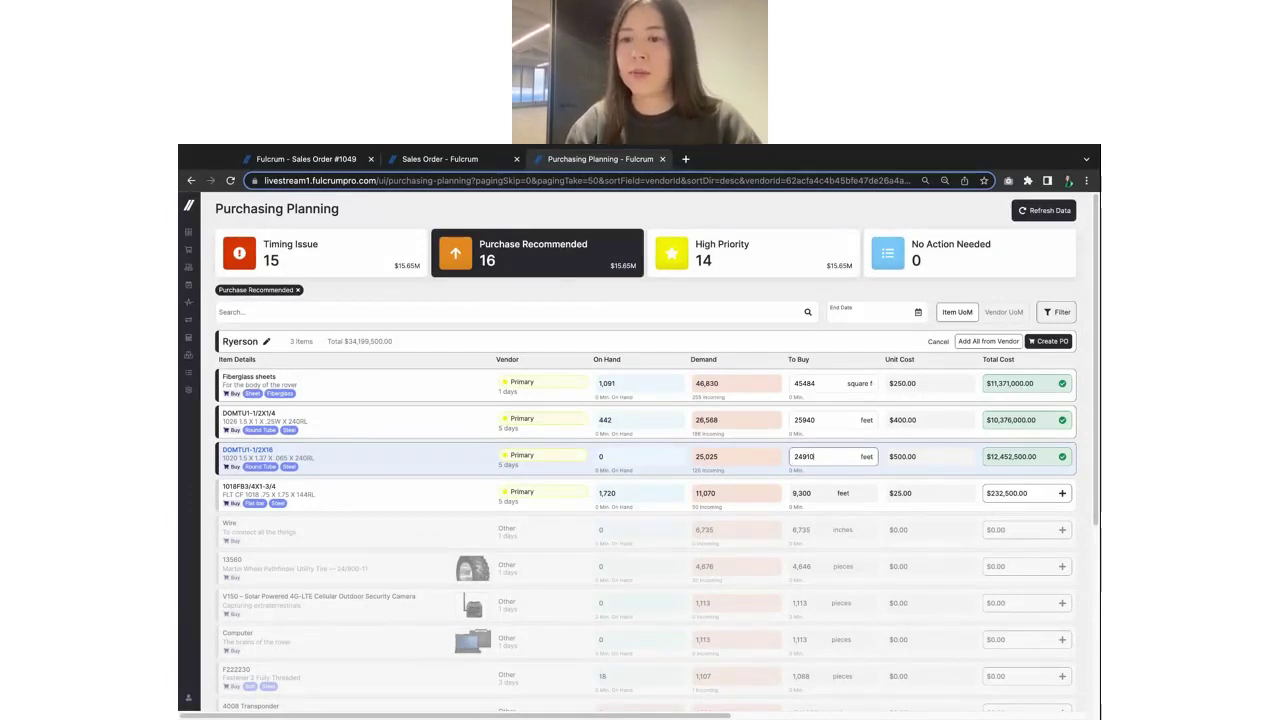
pyautogui.click(1089, 456)
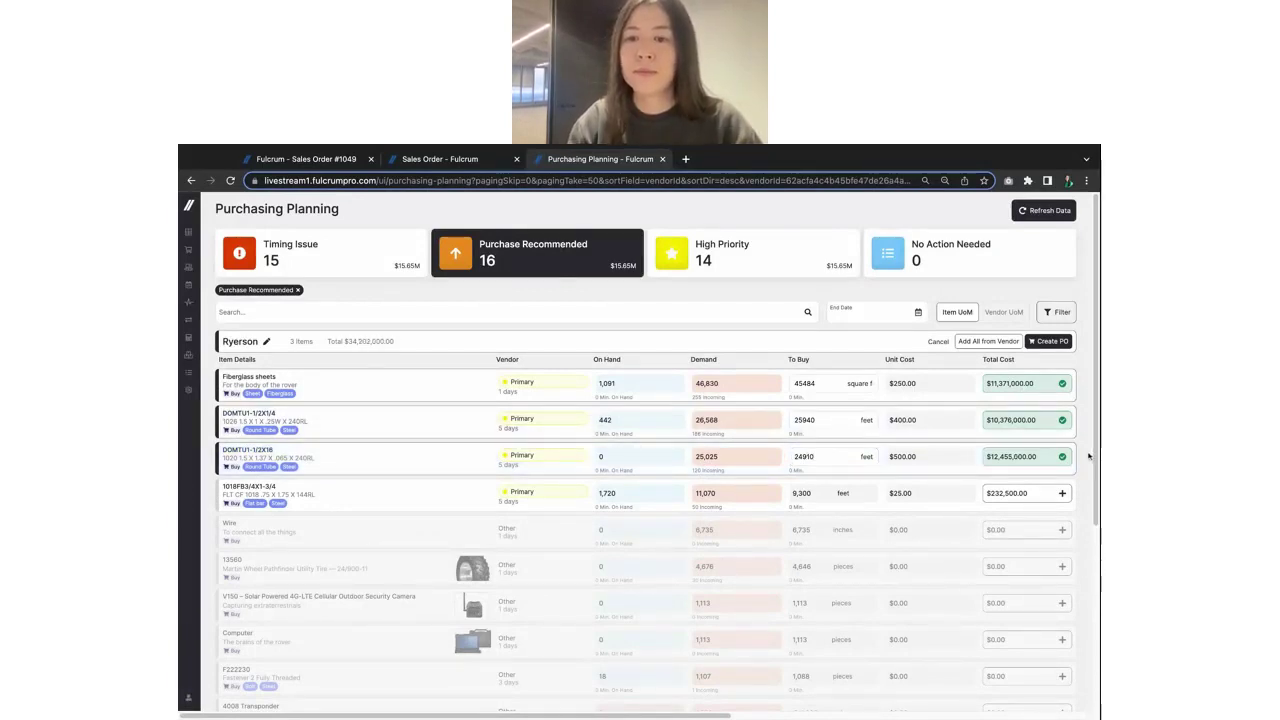
# Reset the DOMTU1-1/2X16 quantity to 24905 feet, and take the item out of the Ryerson selection.
pyautogui.click(829, 453)
pyautogui.press('BackSpace')
pyautogui.press('BackSpace')
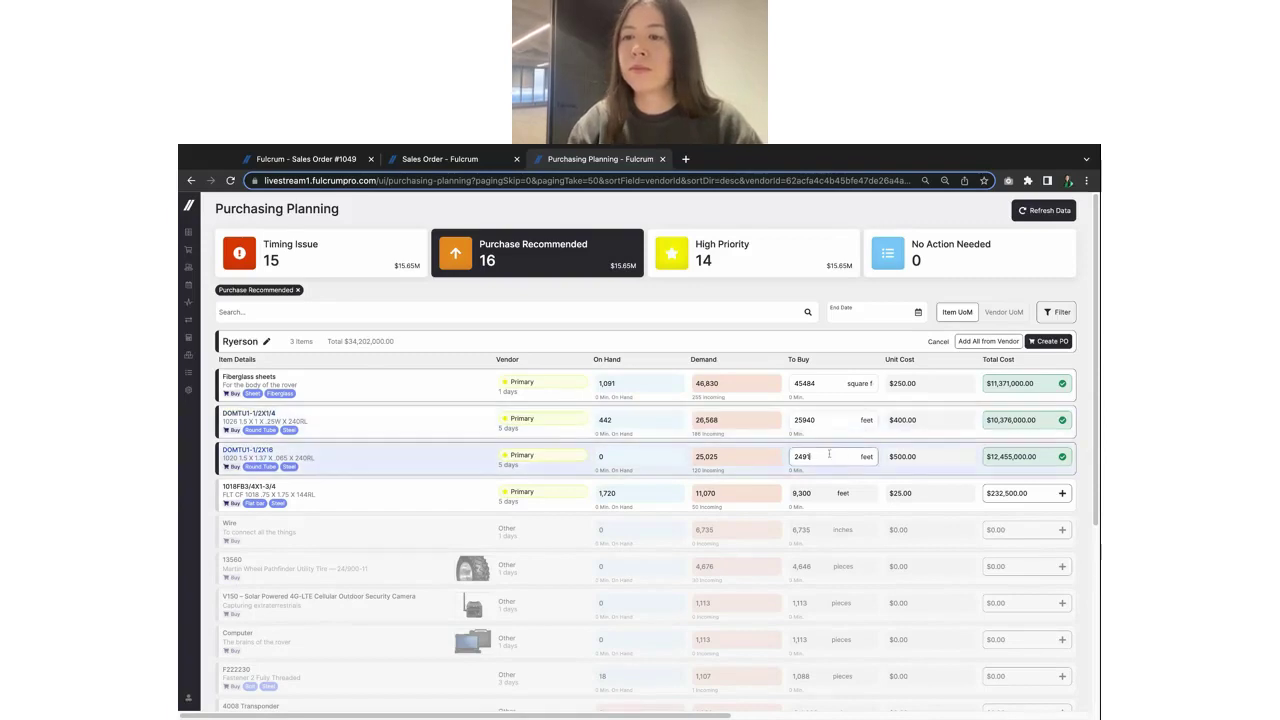
pyautogui.write('05')
pyautogui.click(1088, 440)
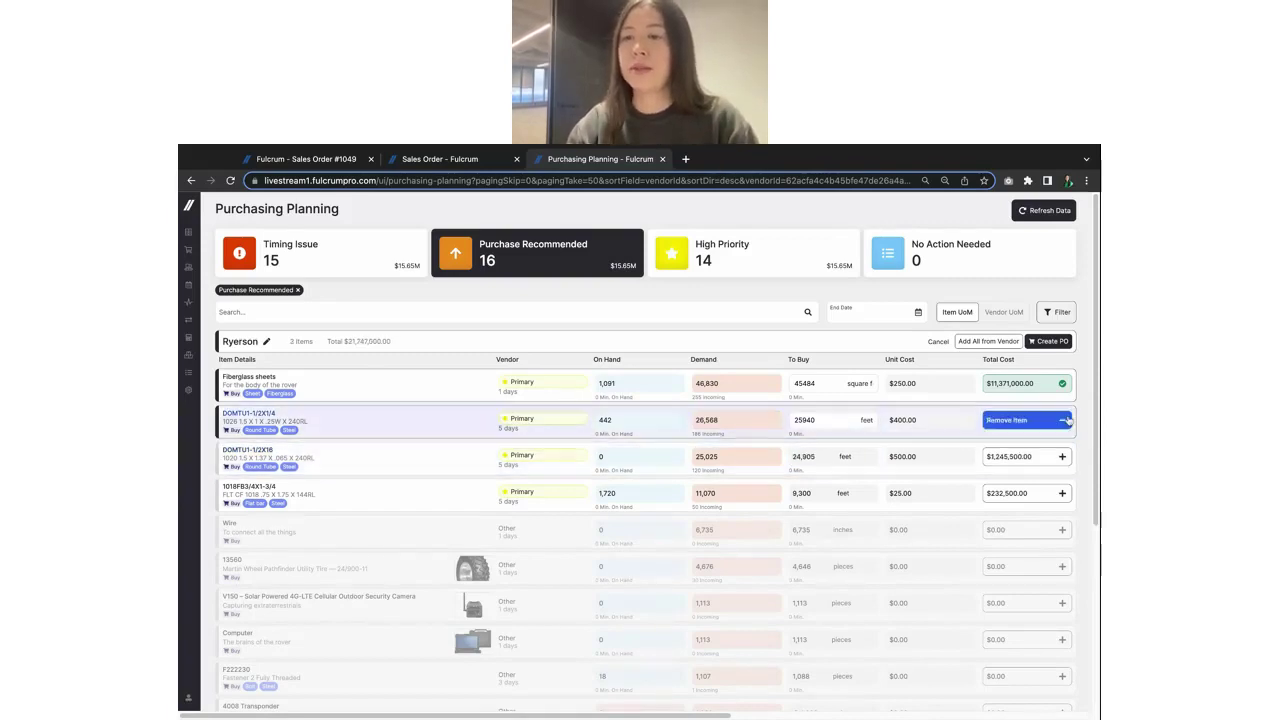
# Create the Ryerson purchase order for the two selected items with No Contact, and dismiss the notification.
pyautogui.click(1060, 341)
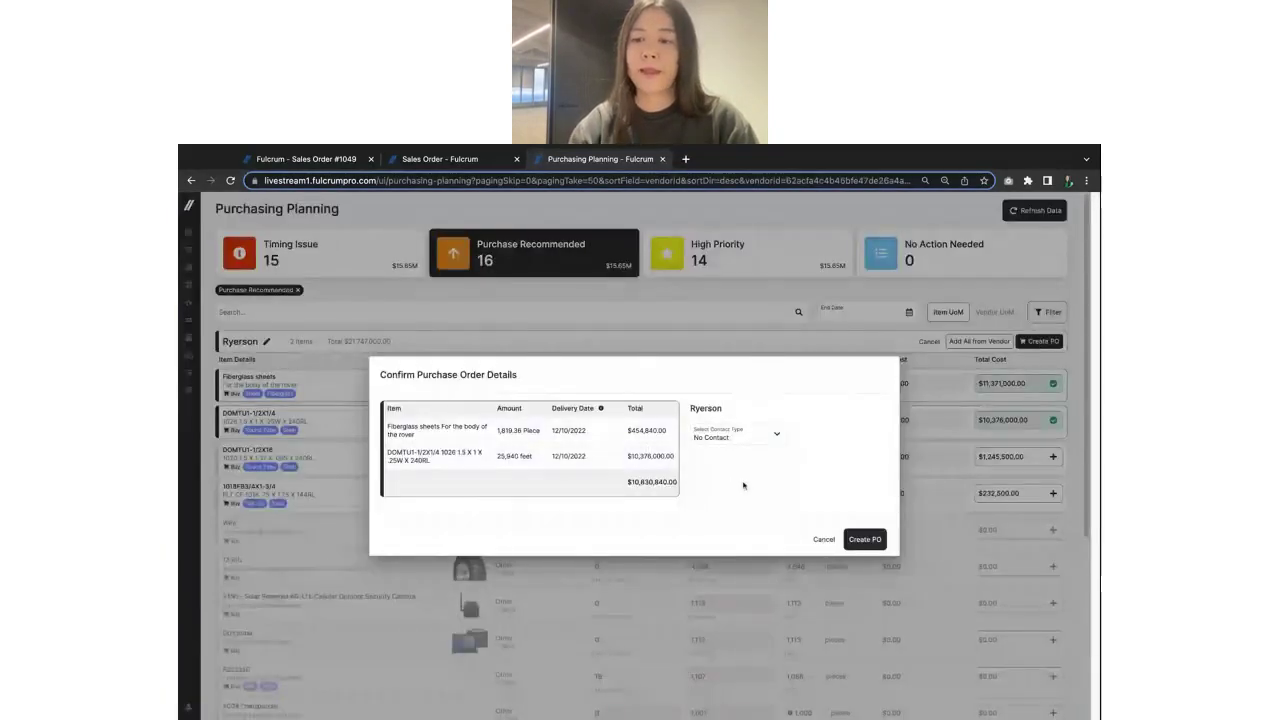
pyautogui.click(862, 538)
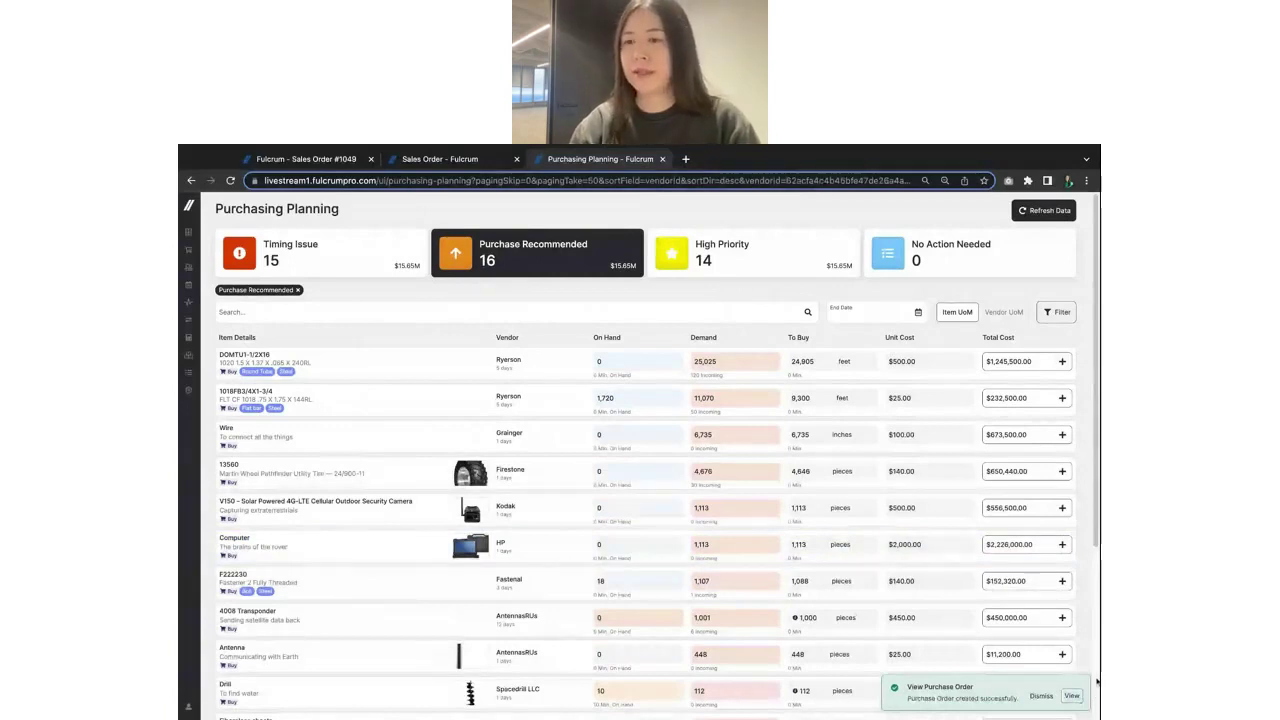
pyautogui.click(1040, 695)
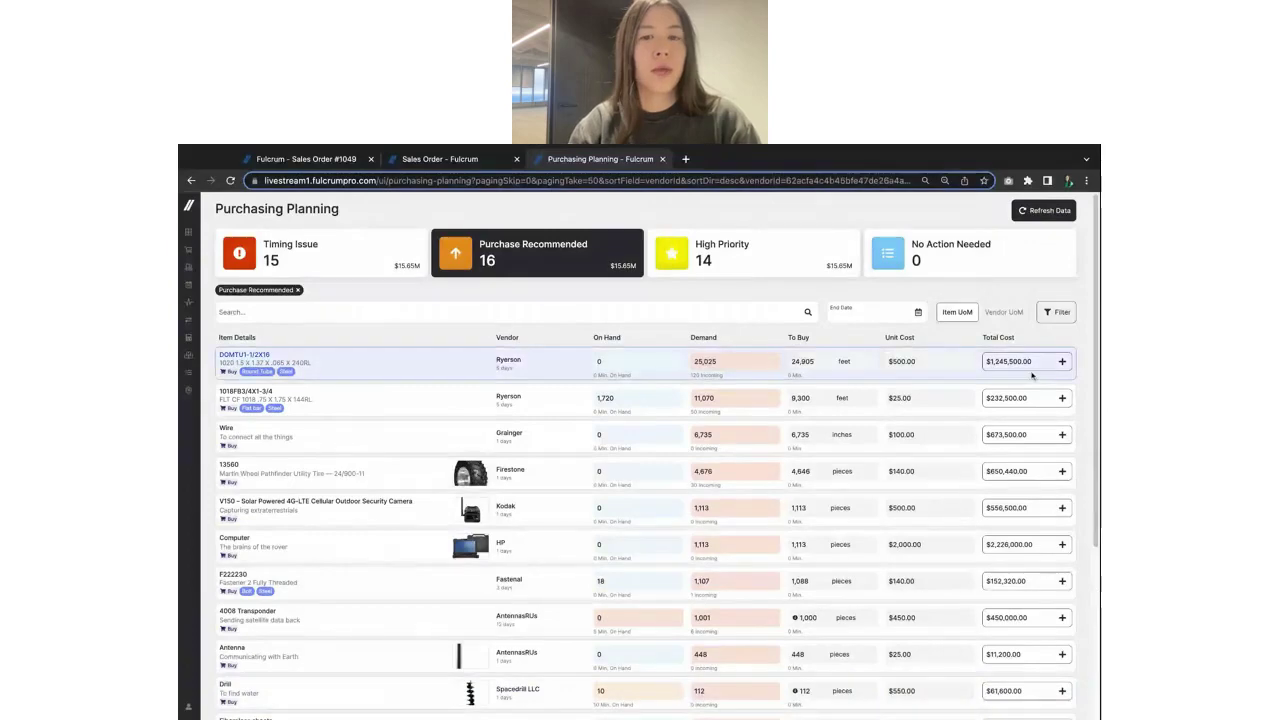
# Examine the supply details and draft purchase orders of item 1018FB3/4X1-3/4, and close its detail view.
pyautogui.click(604, 412)
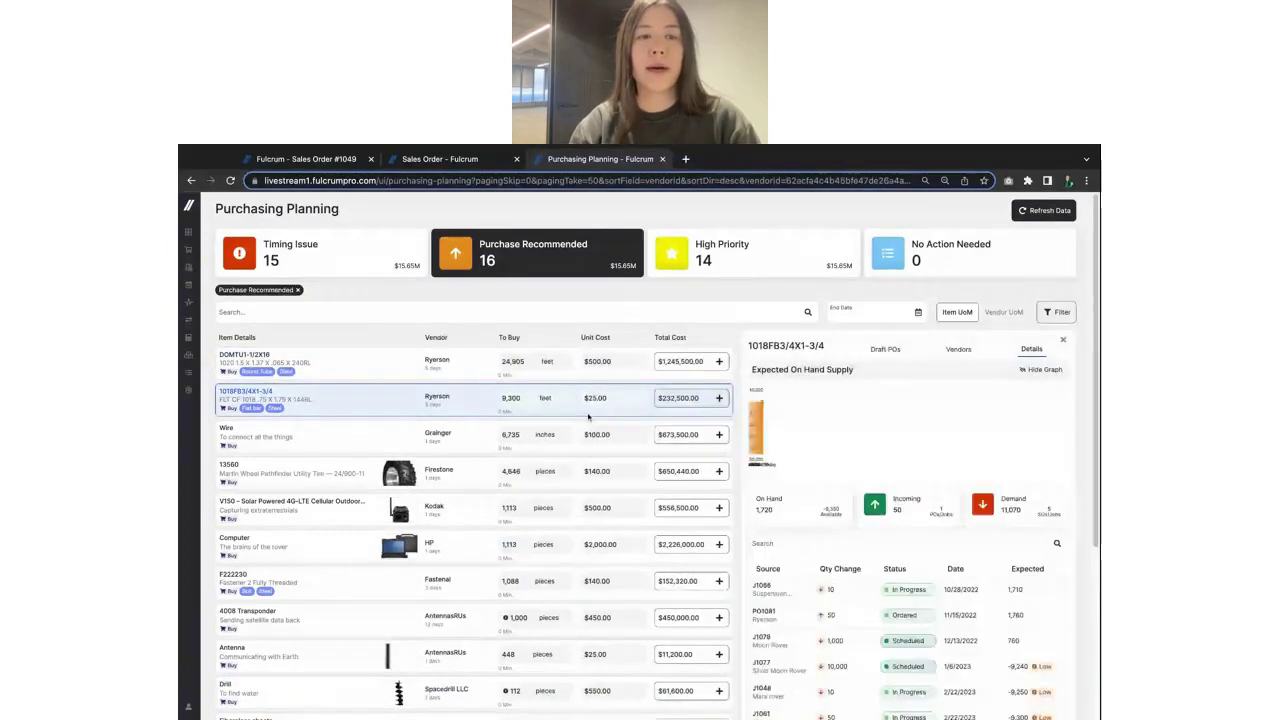
pyautogui.click(511, 396)
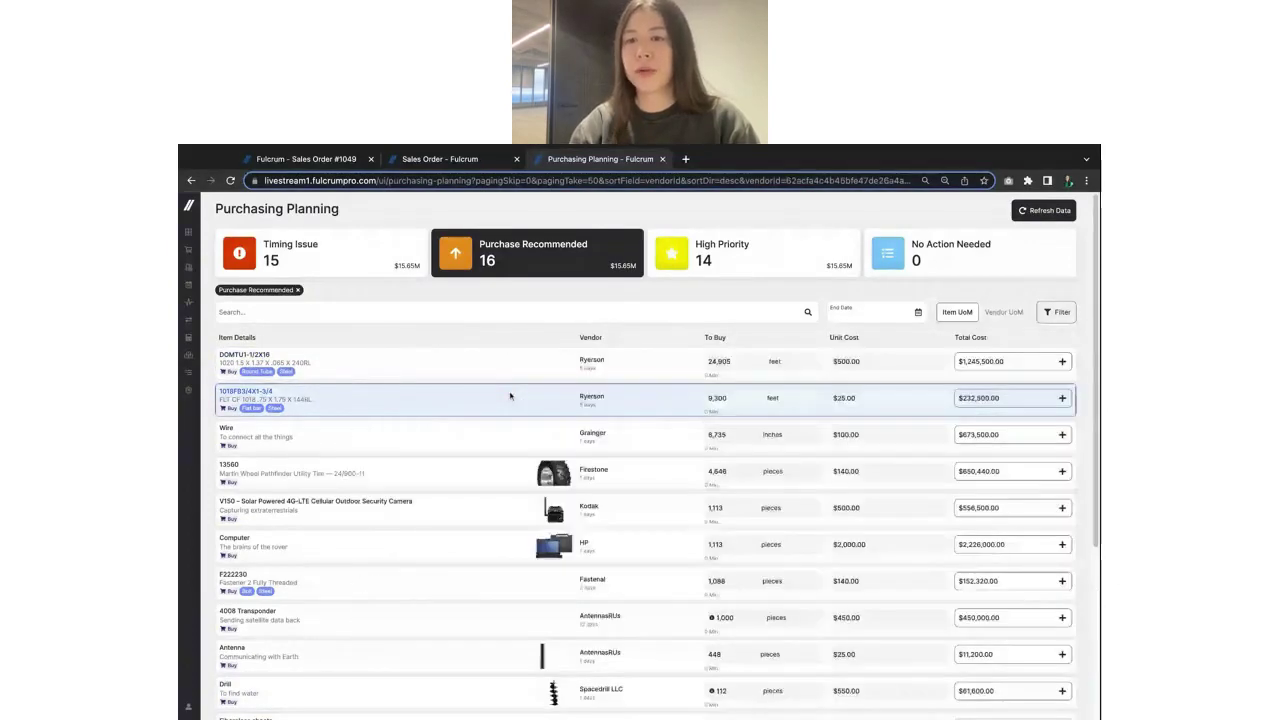
pyautogui.click(510, 396)
pyautogui.click(878, 352)
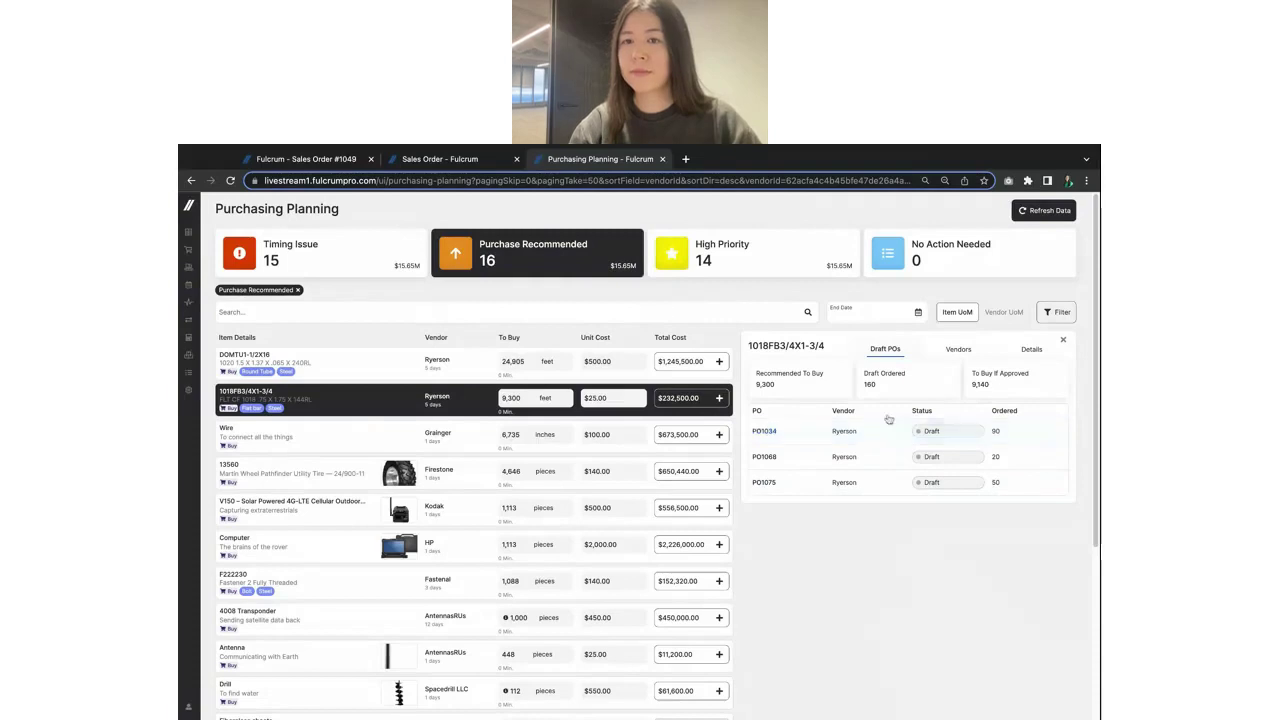
pyautogui.click(1063, 340)
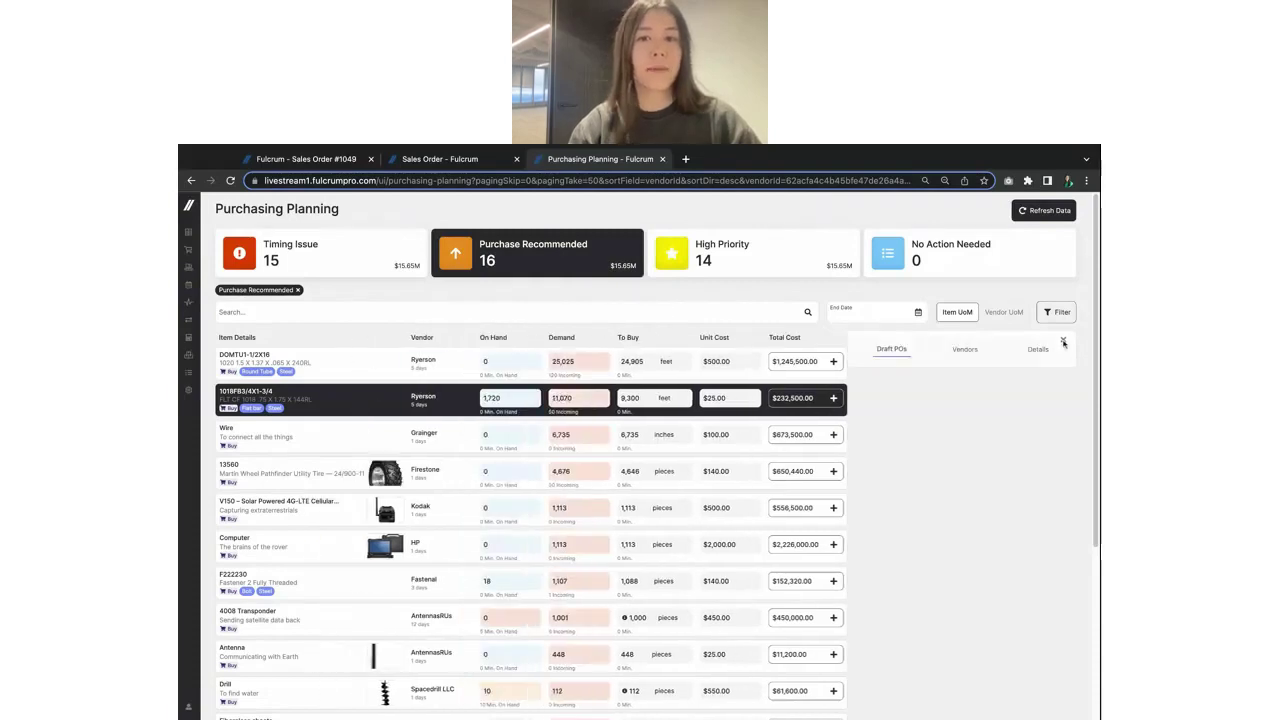
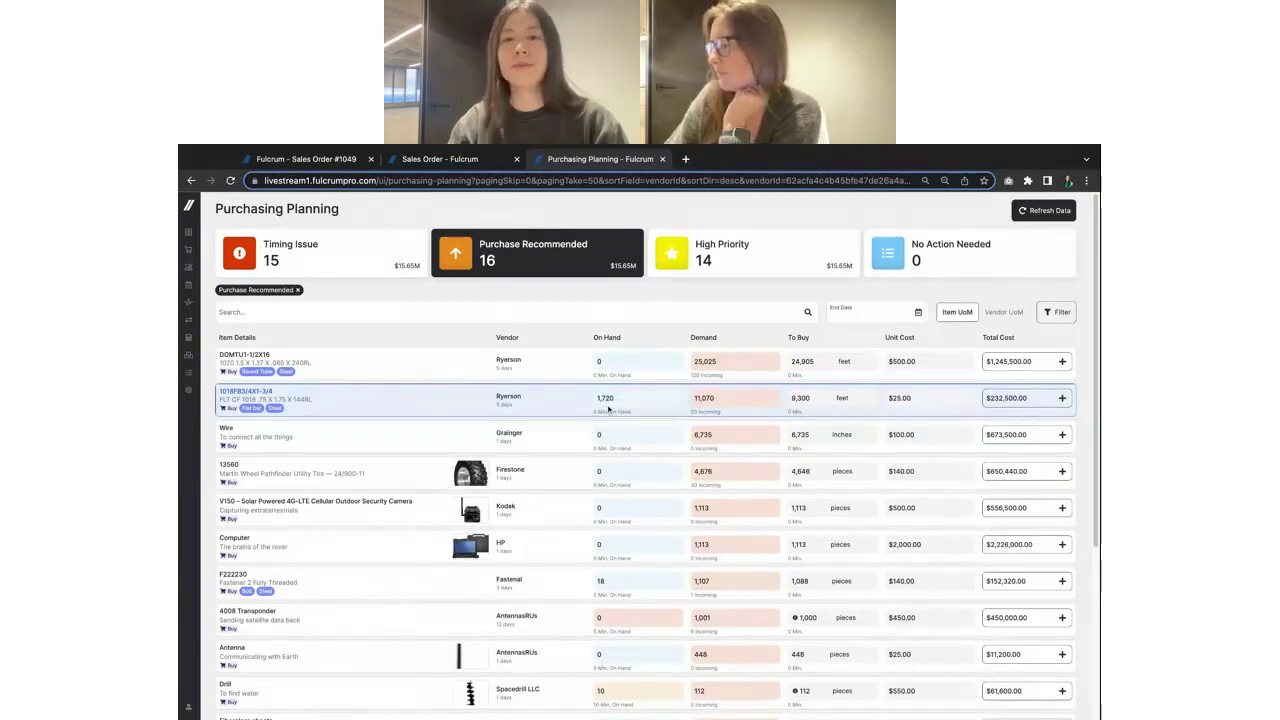
pyautogui.click(608, 408)
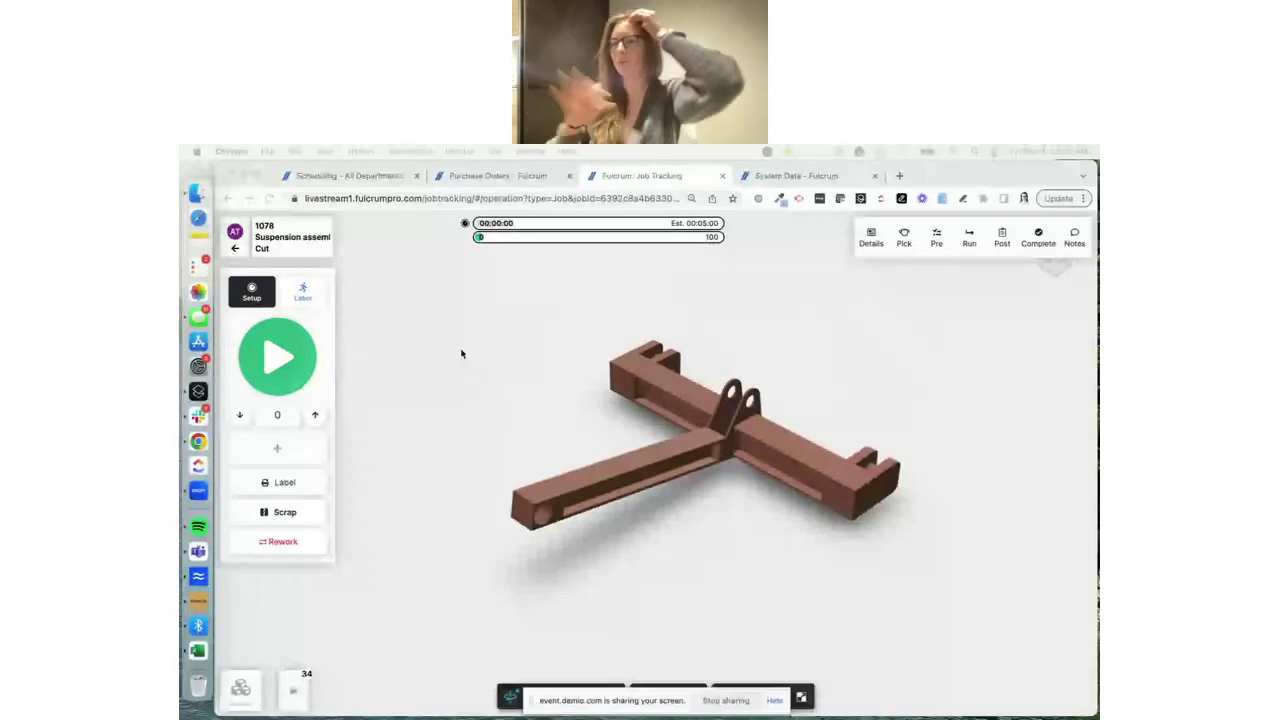
# On the all-departments schedule, move the LBM Satellite full assembly ahead of the Planetary Rover at Assembly Station 3.
pyautogui.click(341, 177)
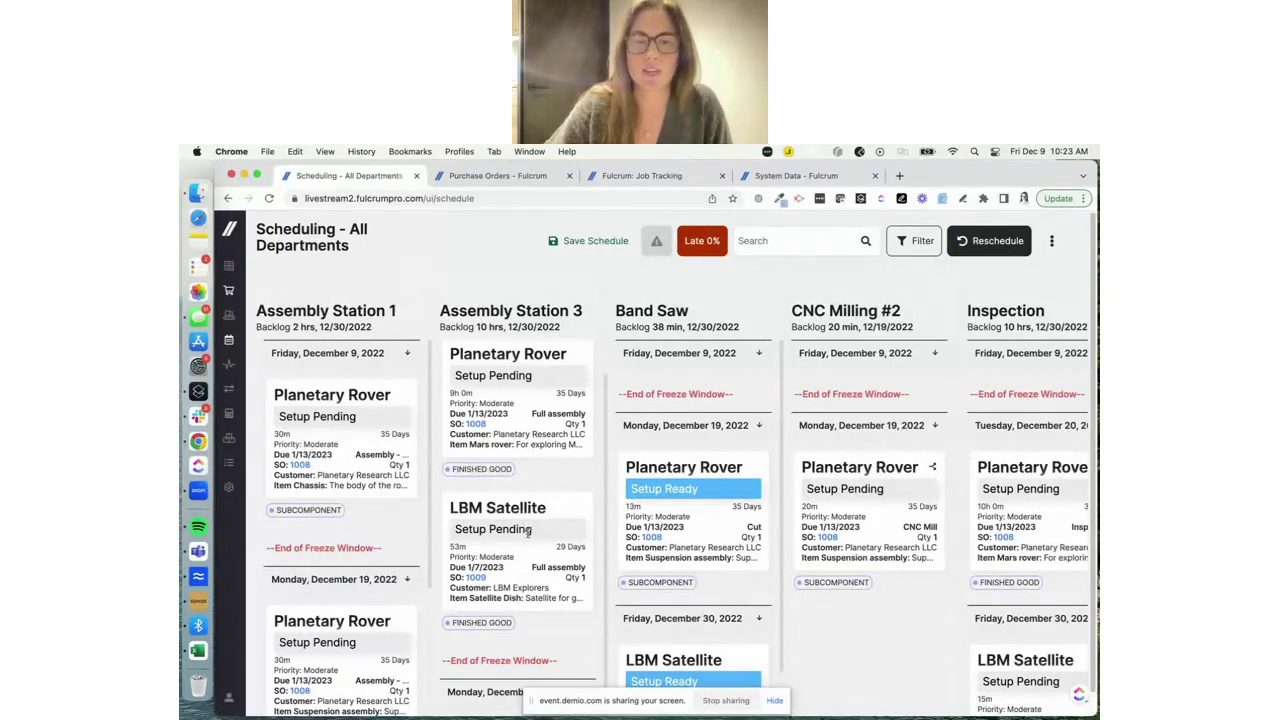
pyautogui.moveTo(529, 532); pyautogui.dragTo(520, 400)
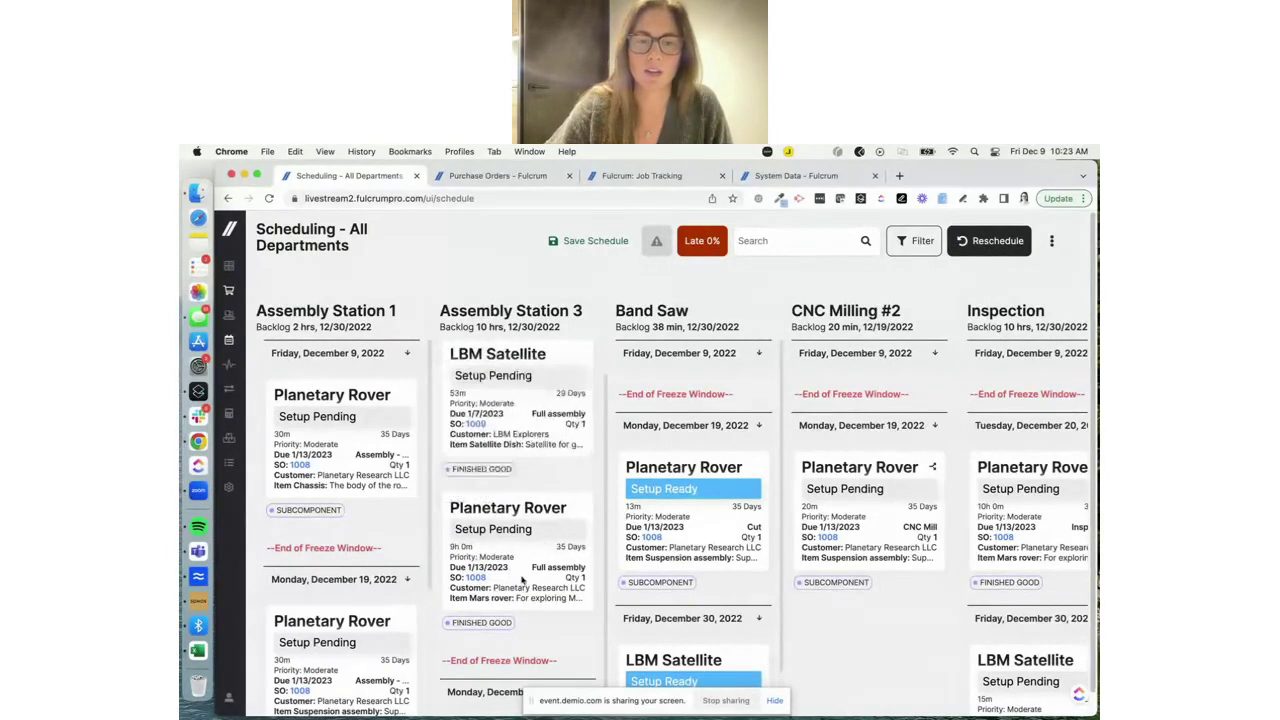
pyautogui.moveTo(521, 580); pyautogui.dragTo(532, 413)
pyautogui.moveTo(525, 571)
pyautogui.mouseDown()
pyautogui.moveTo(529, 442)
pyautogui.moveTo(520, 573)
pyautogui.mouseUp()
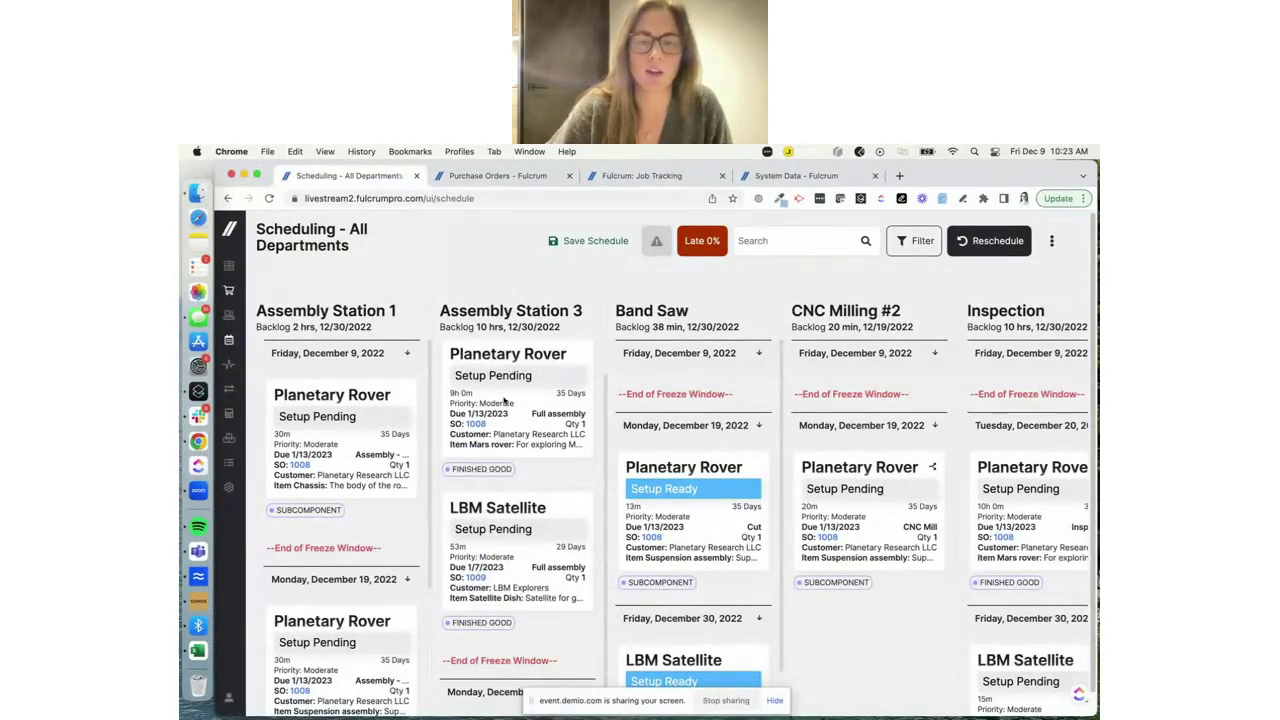
pyautogui.moveTo(505, 400); pyautogui.dragTo(505, 422)
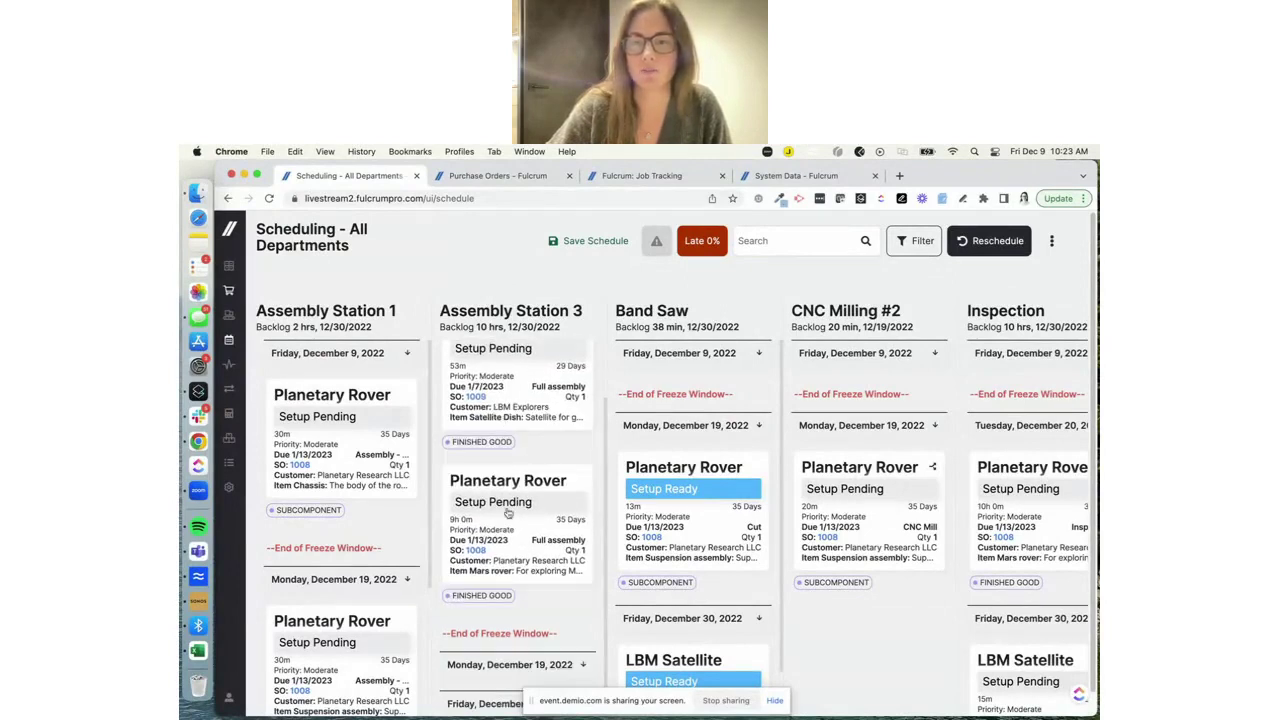
pyautogui.scroll(1, 528, 486)
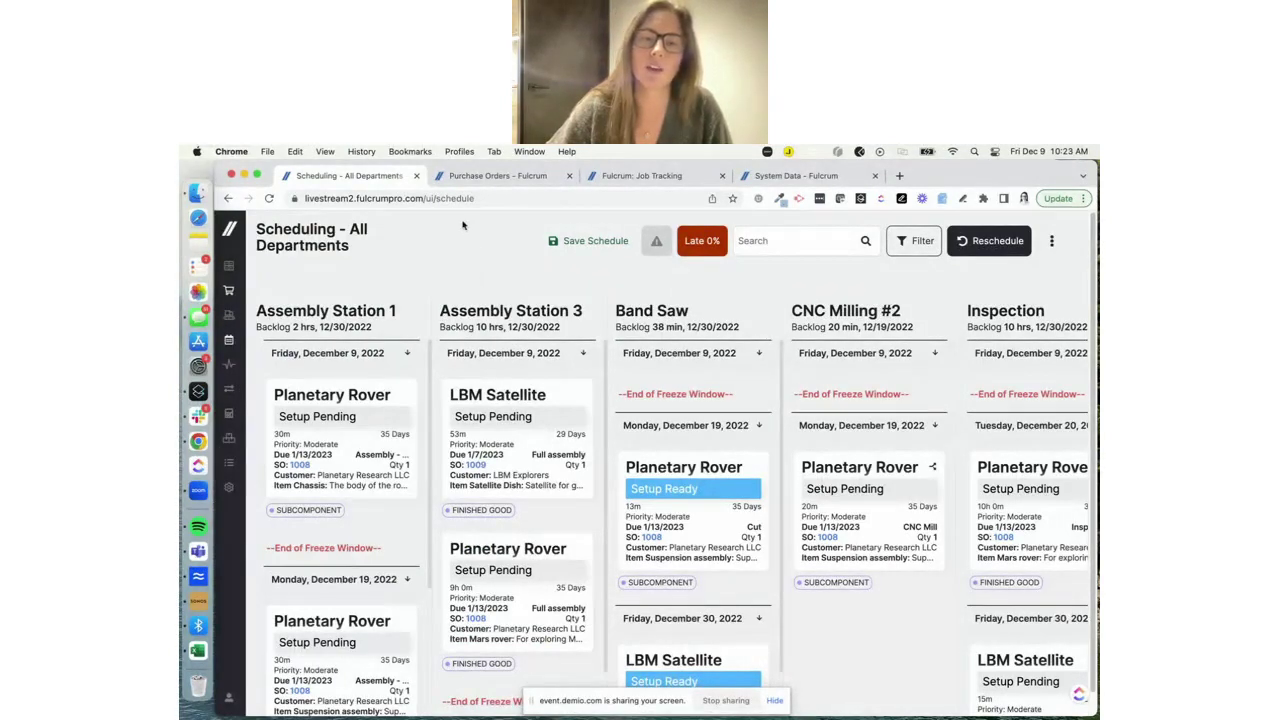
# Go to the Purchase Orders list, and check the available data export options.
pyautogui.click(509, 178)
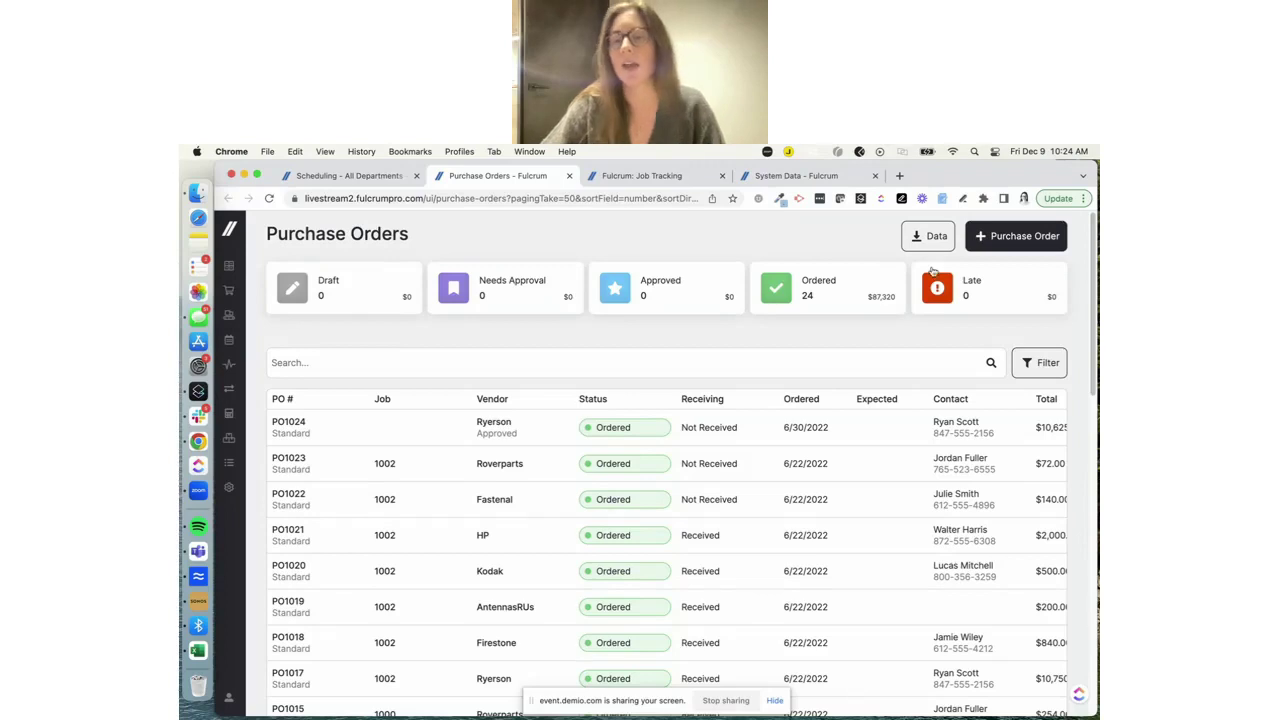
pyautogui.click(930, 236)
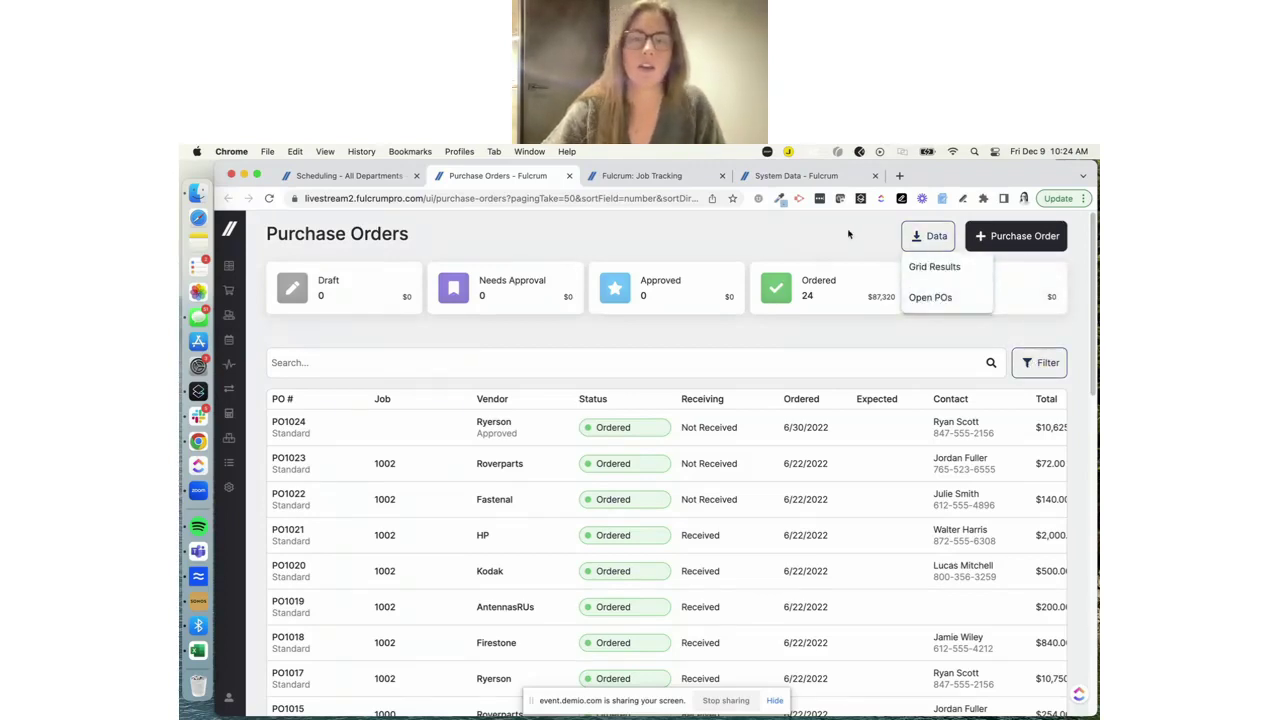
pyautogui.click(838, 339)
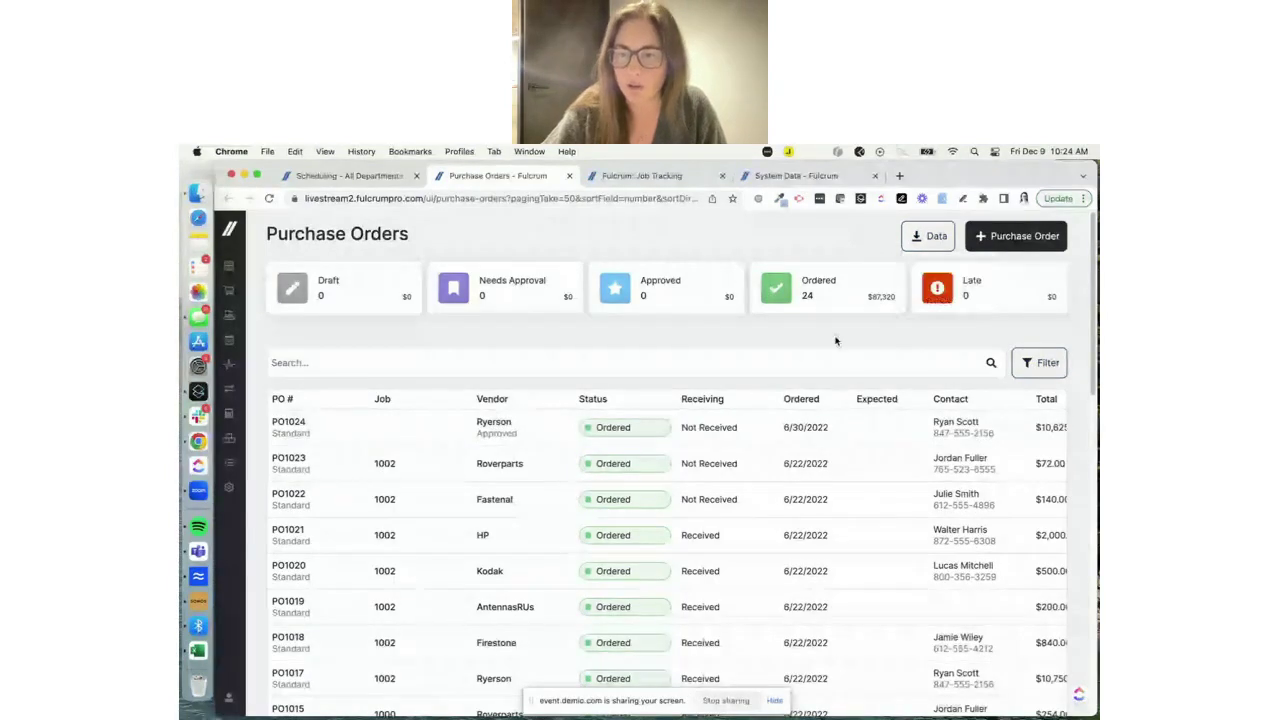
# Filter the purchase orders list by an ordered date range of 06/01/2022 – 07/01/2022, and apply the filter.
pyautogui.click(1040, 362)
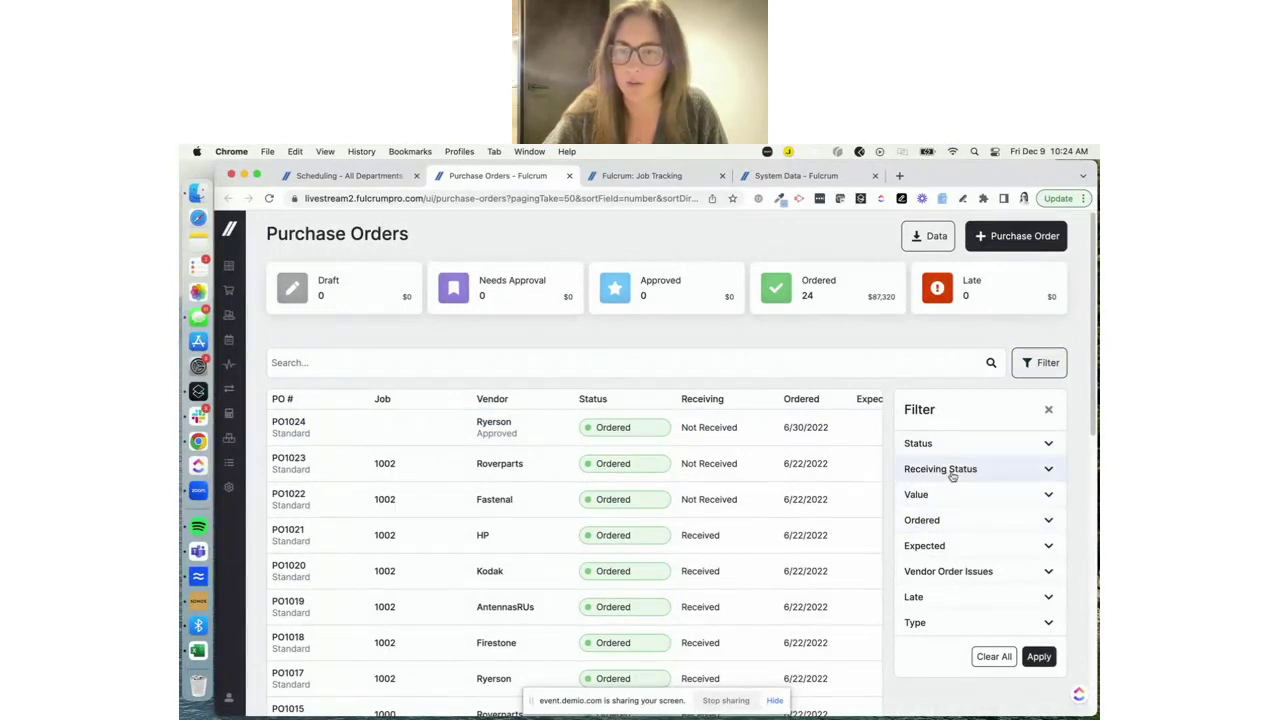
pyautogui.click(955, 521)
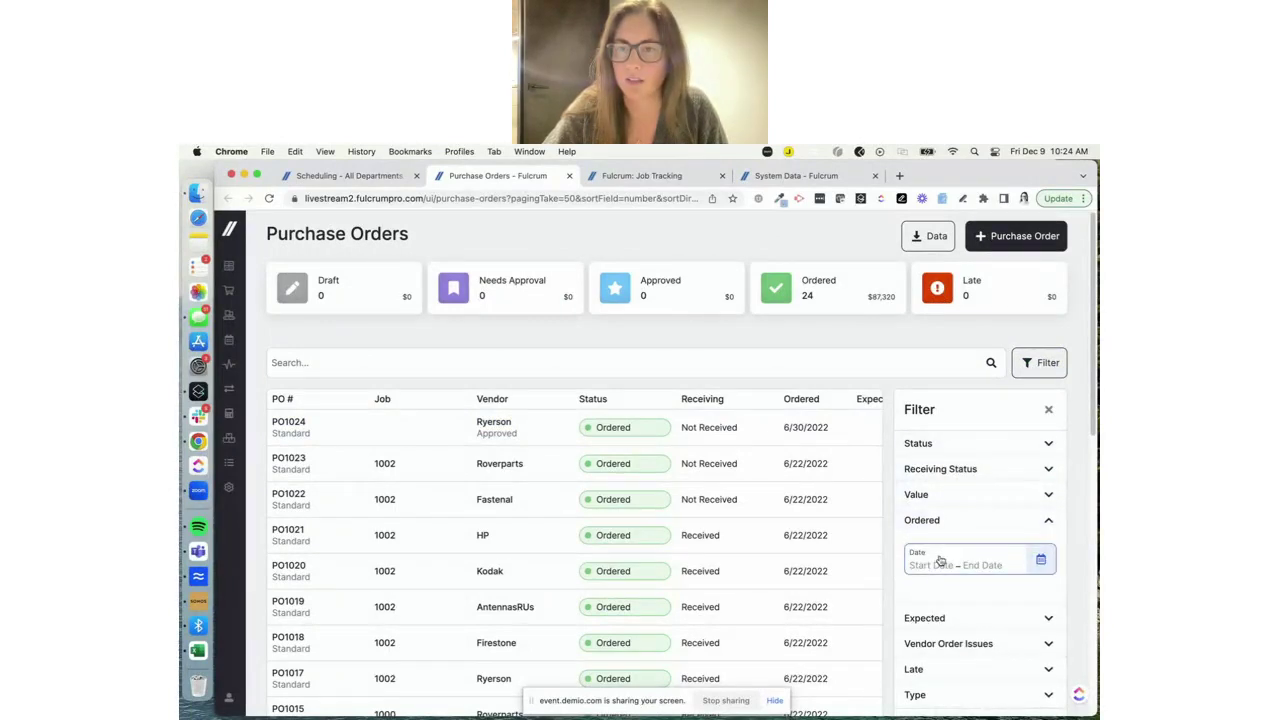
pyautogui.click(937, 563)
pyautogui.click(1015, 345)
pyautogui.click(1015, 345)
pyautogui.click(1015, 345)
pyautogui.click(1015, 345)
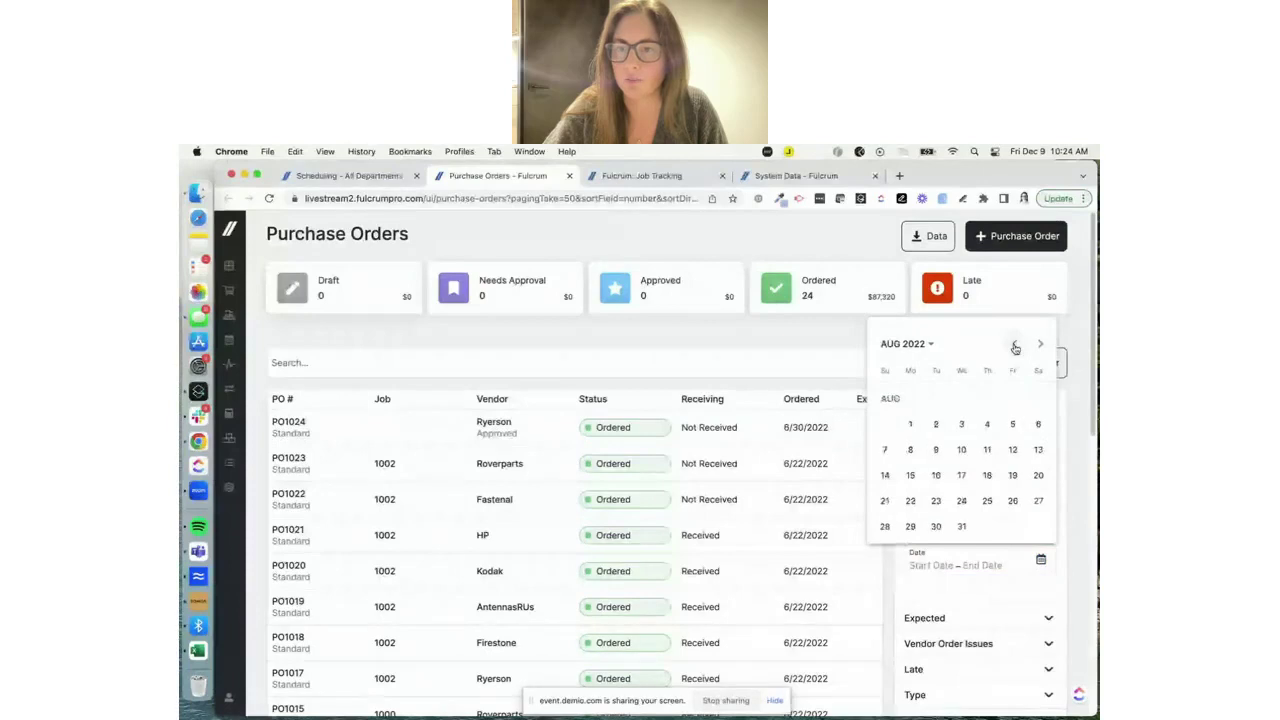
pyautogui.click(1015, 345)
pyautogui.click(1015, 345)
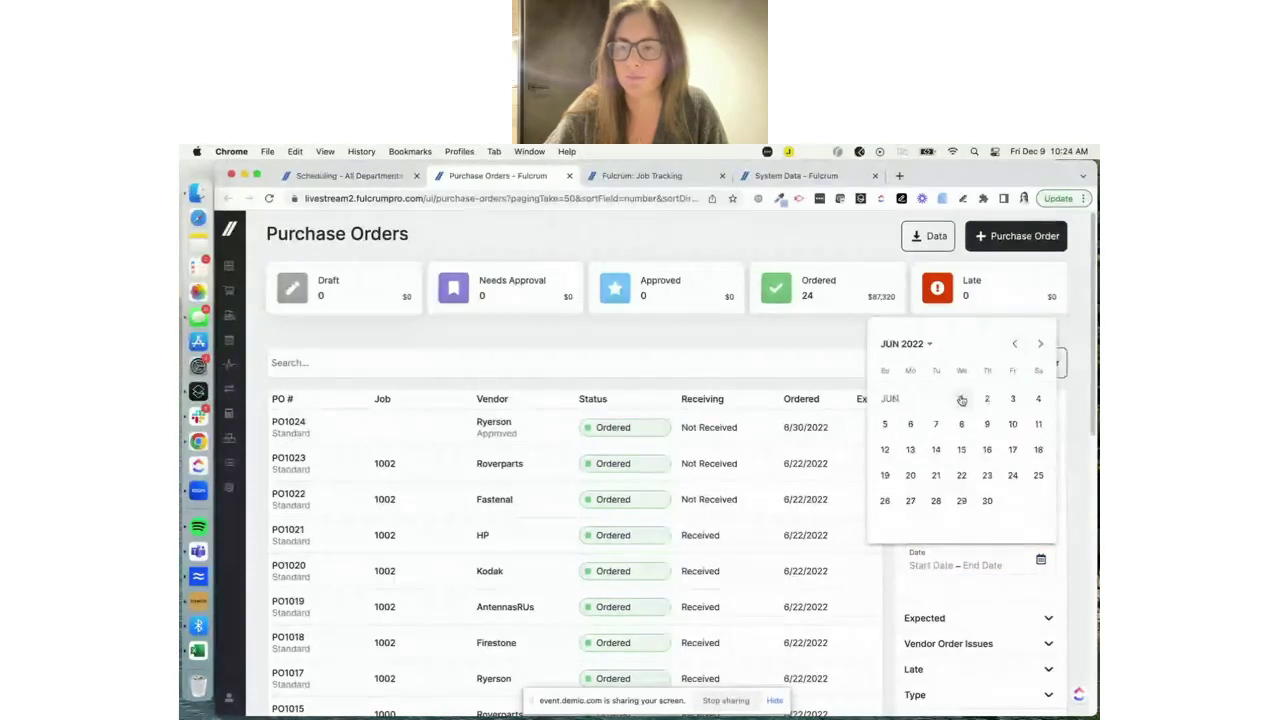
pyautogui.click(961, 398)
pyautogui.click(987, 505)
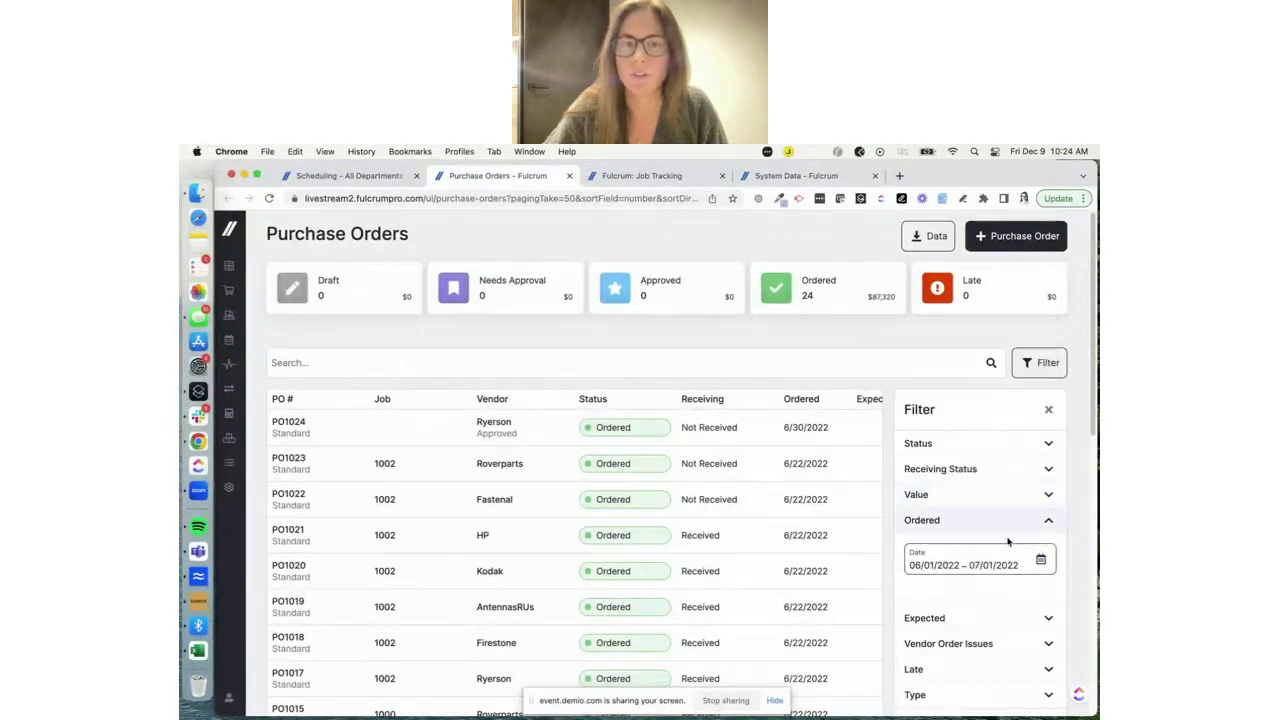
pyautogui.scroll(-3, 1006, 560)
pyautogui.click(1038, 560)
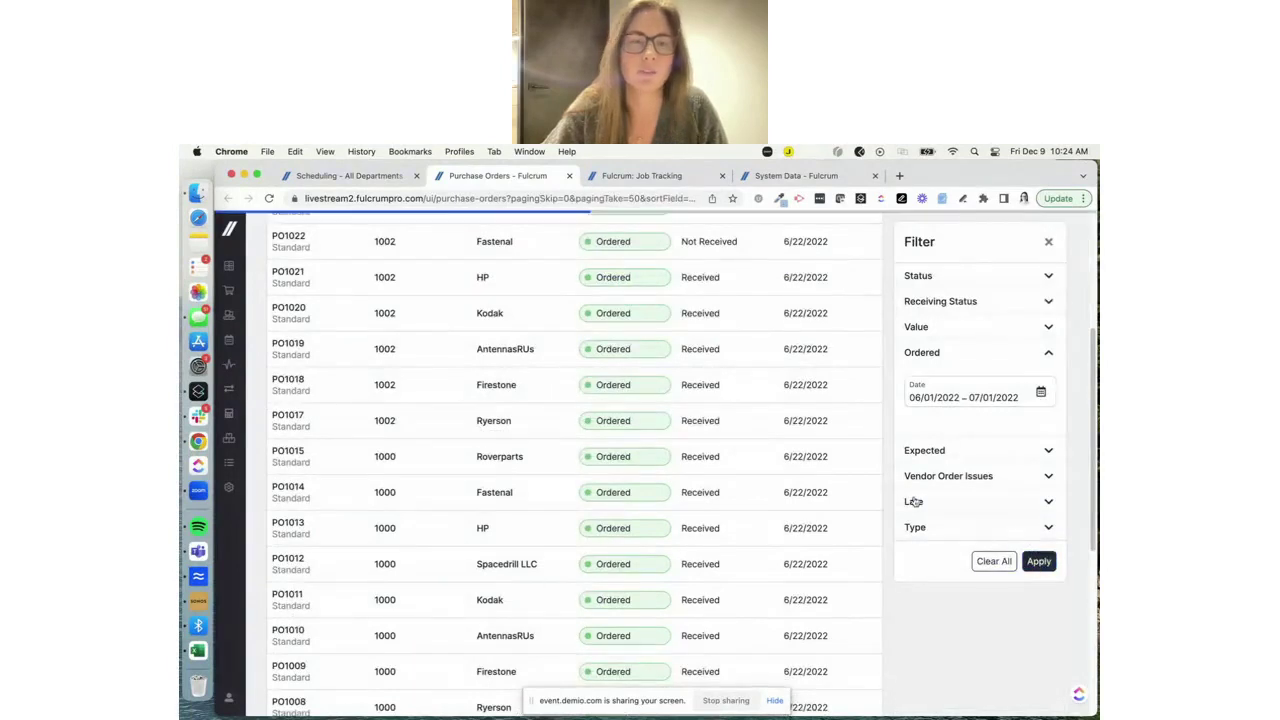
# Export the filtered purchase orders as Grid Results, and open the downloaded spreadsheet in Excel.
pyautogui.scroll(2, 563, 283)
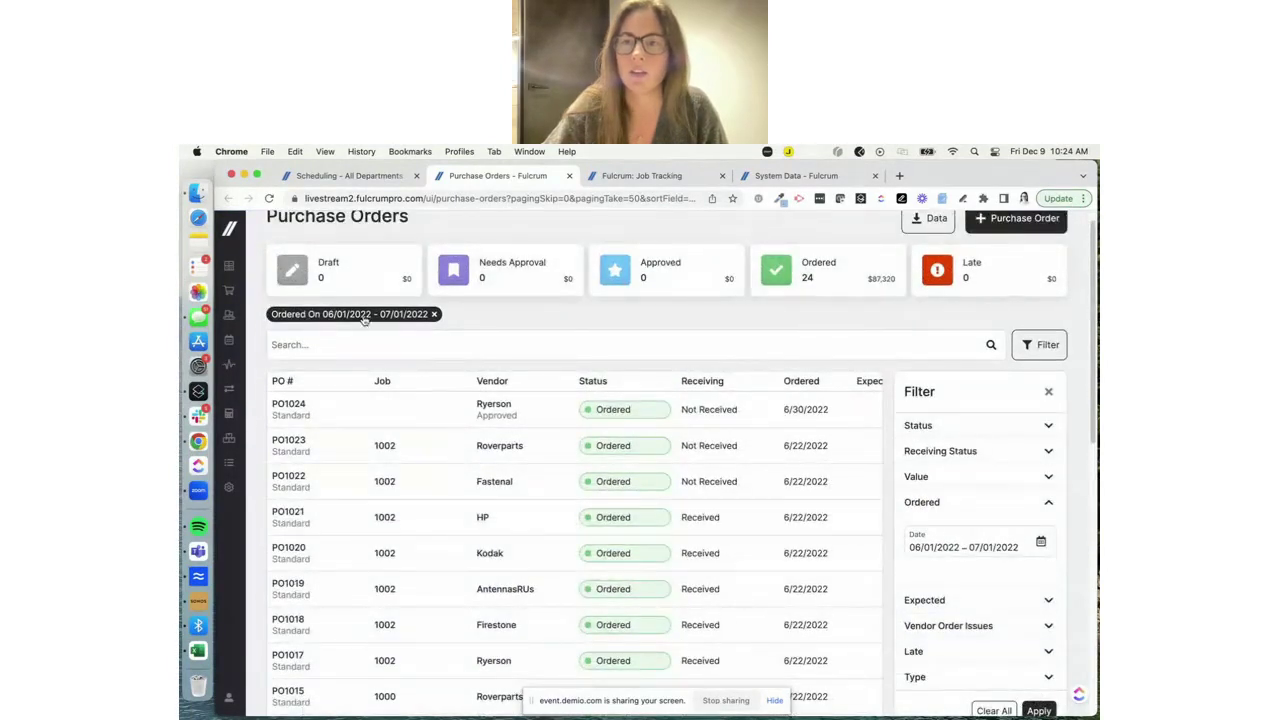
pyautogui.scroll(1, 365, 320)
pyautogui.click(940, 235)
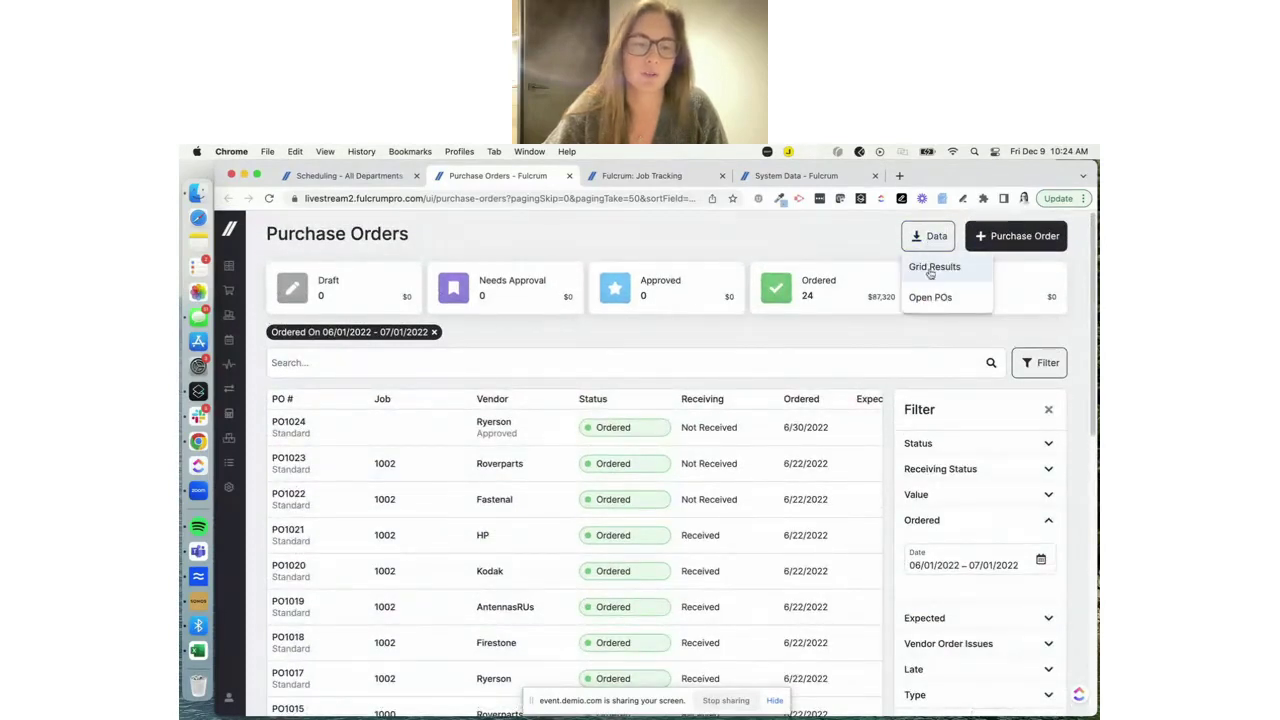
pyautogui.click(934, 268)
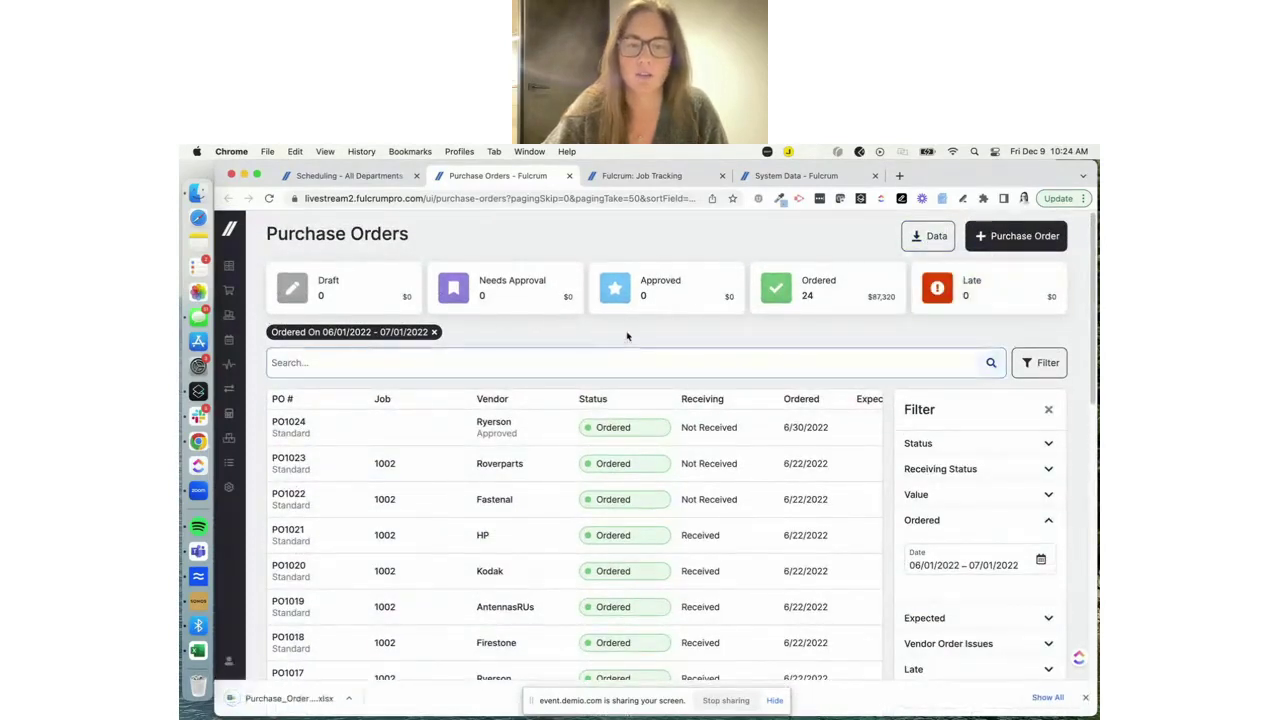
pyautogui.click(289, 698)
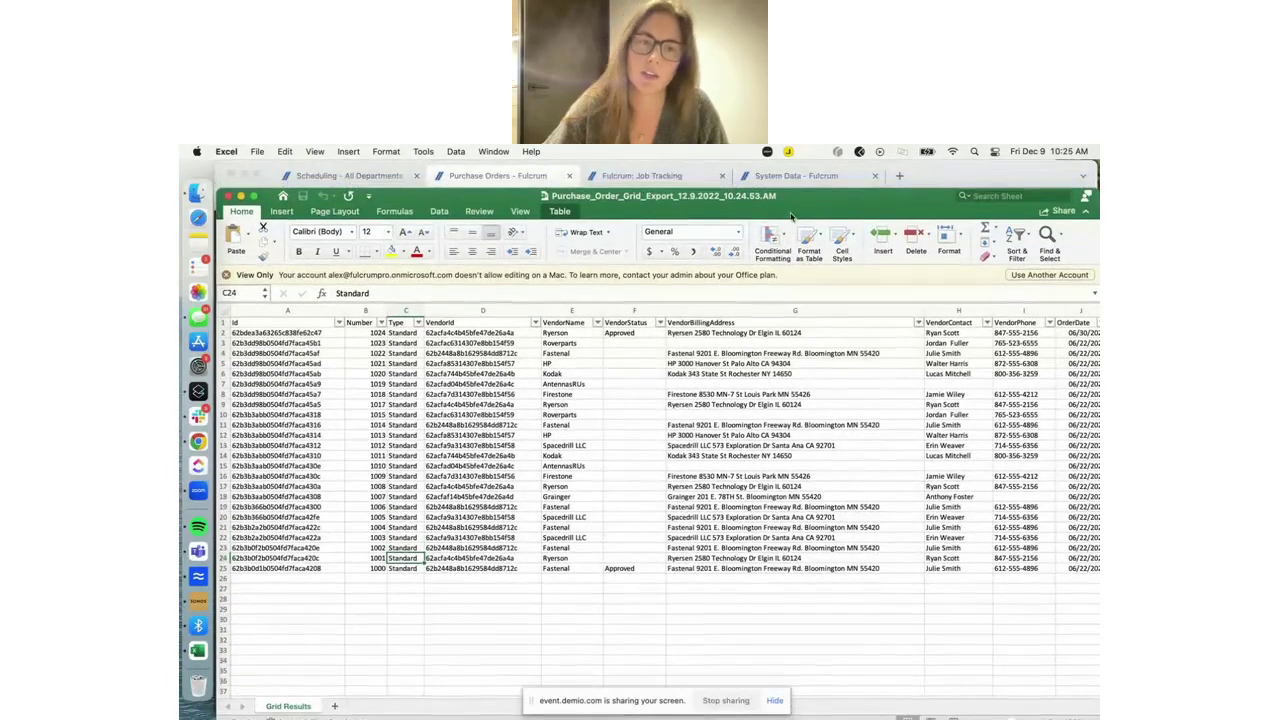
# Return to the Purchase Orders page in Chrome, remove the ordered date filter, and close the filter options.
pyautogui.click(519, 176)
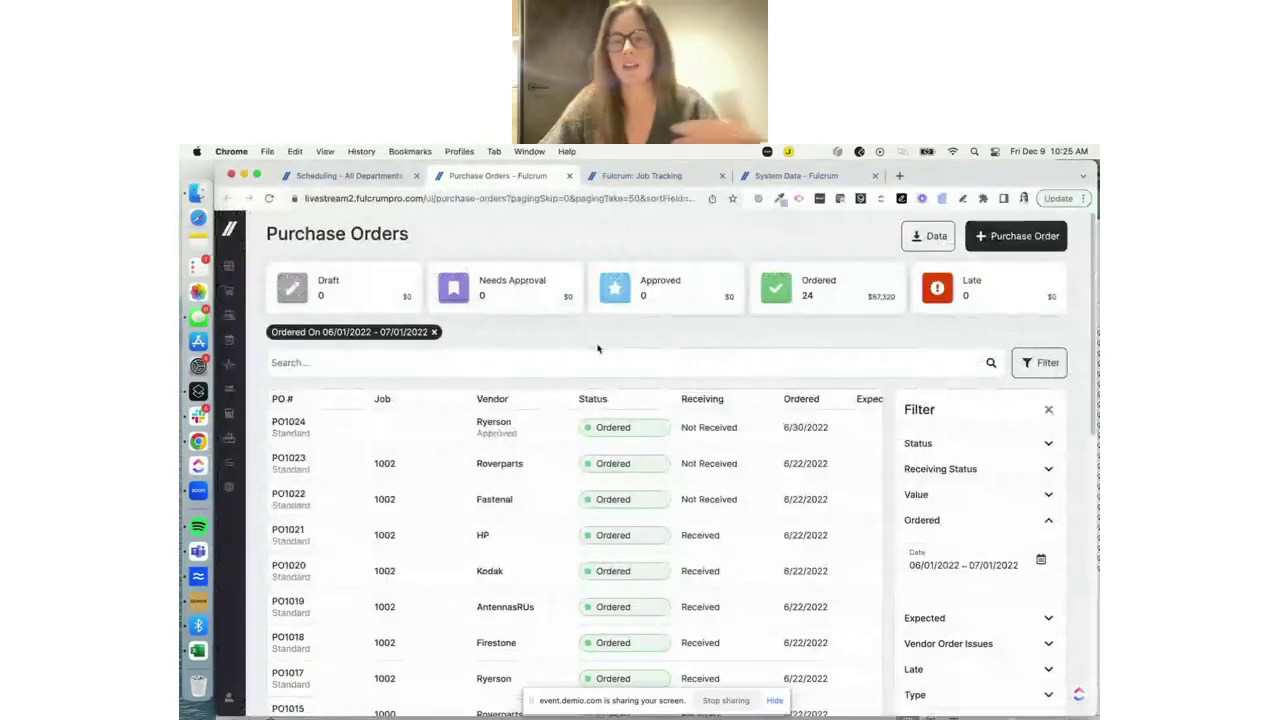
pyautogui.click(435, 332)
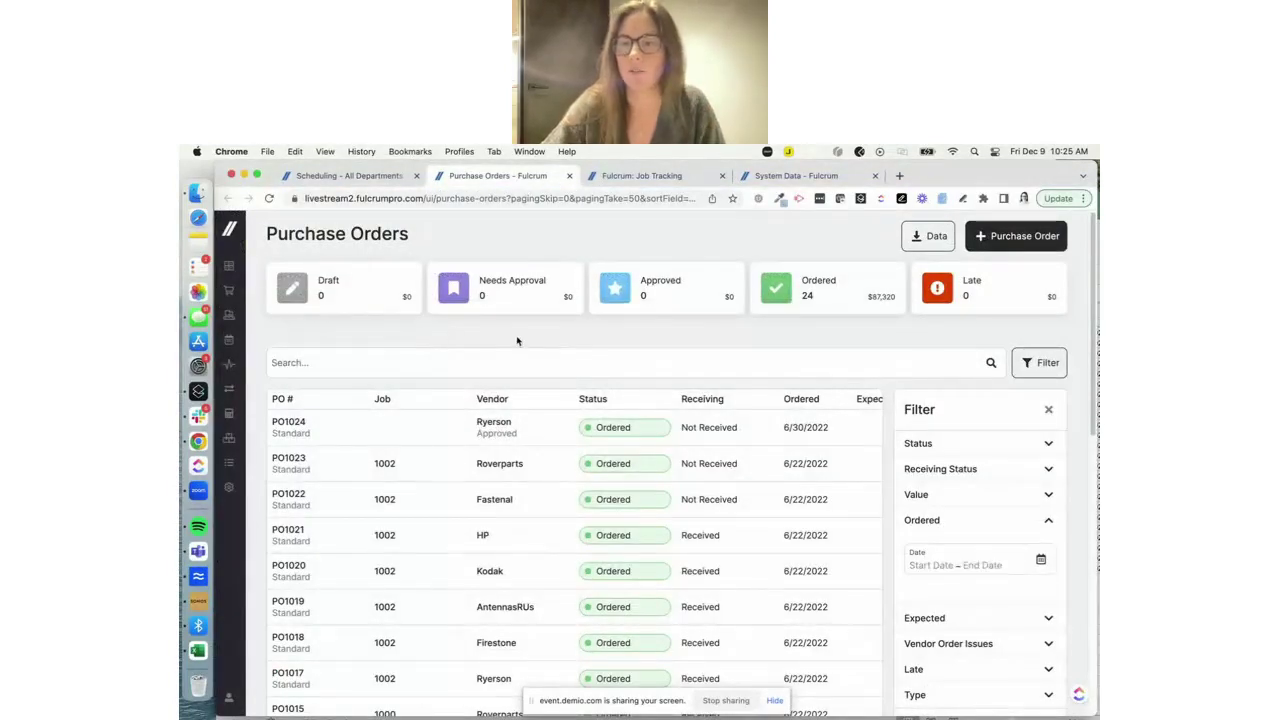
pyautogui.click(1049, 411)
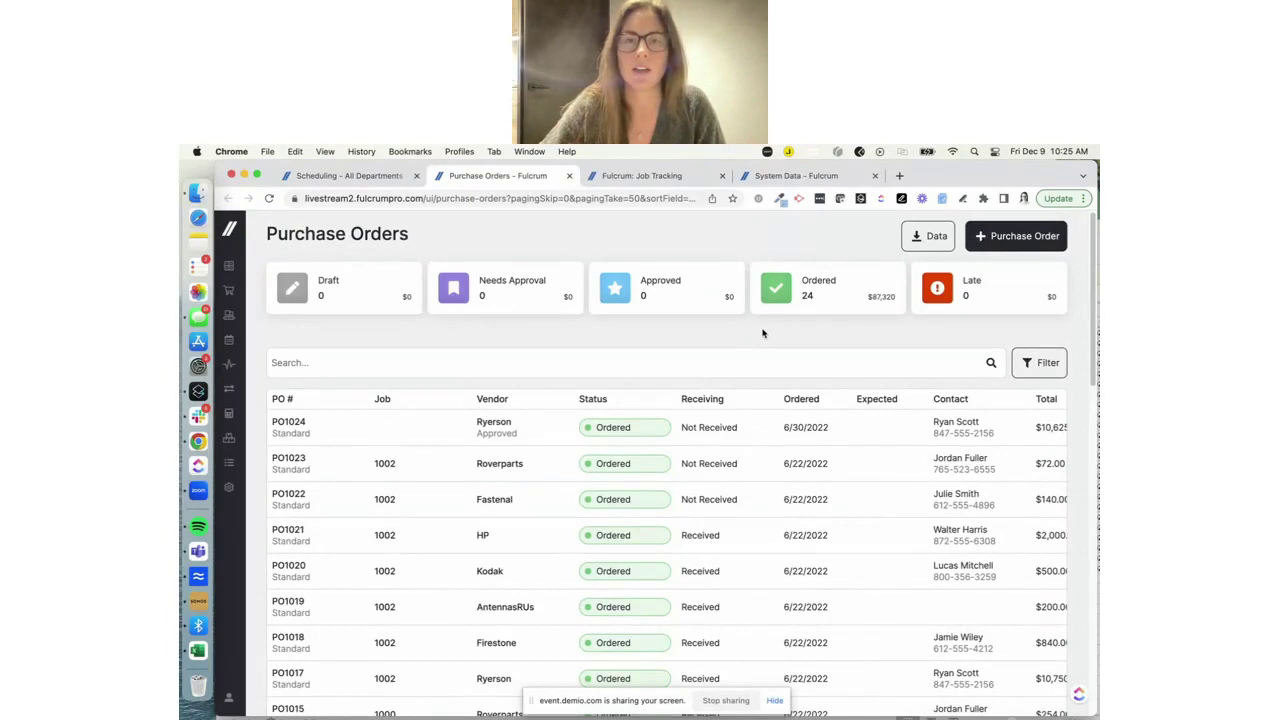
# In Job Tracking, start the setup timer for job 1078's suspension assembly Cut operation, and record 2 completed units.
pyautogui.click(660, 177)
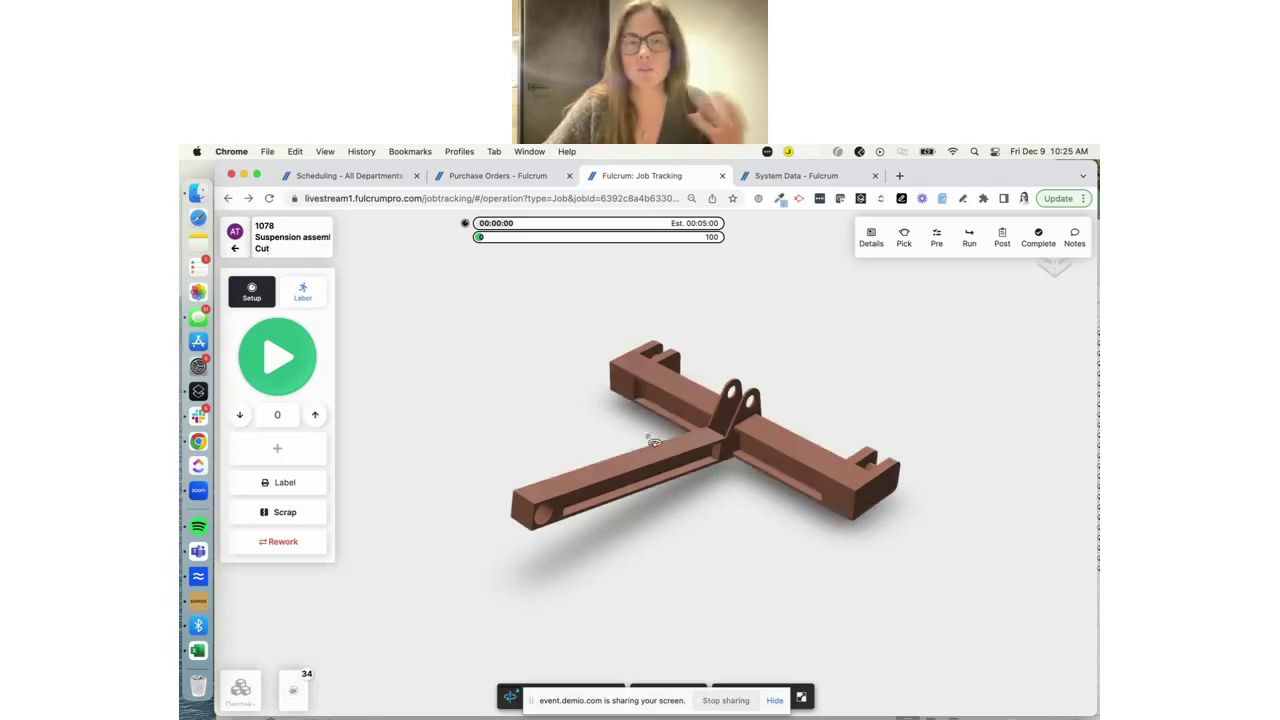
pyautogui.click(272, 358)
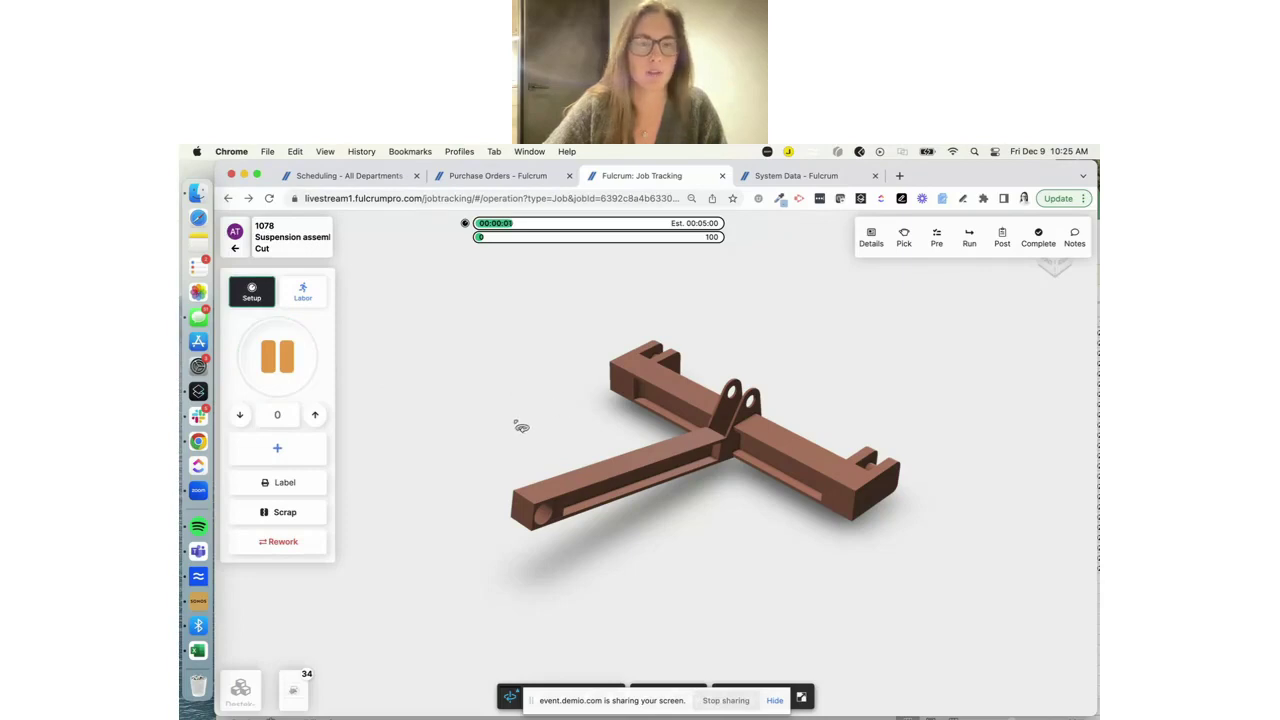
pyautogui.click(315, 418)
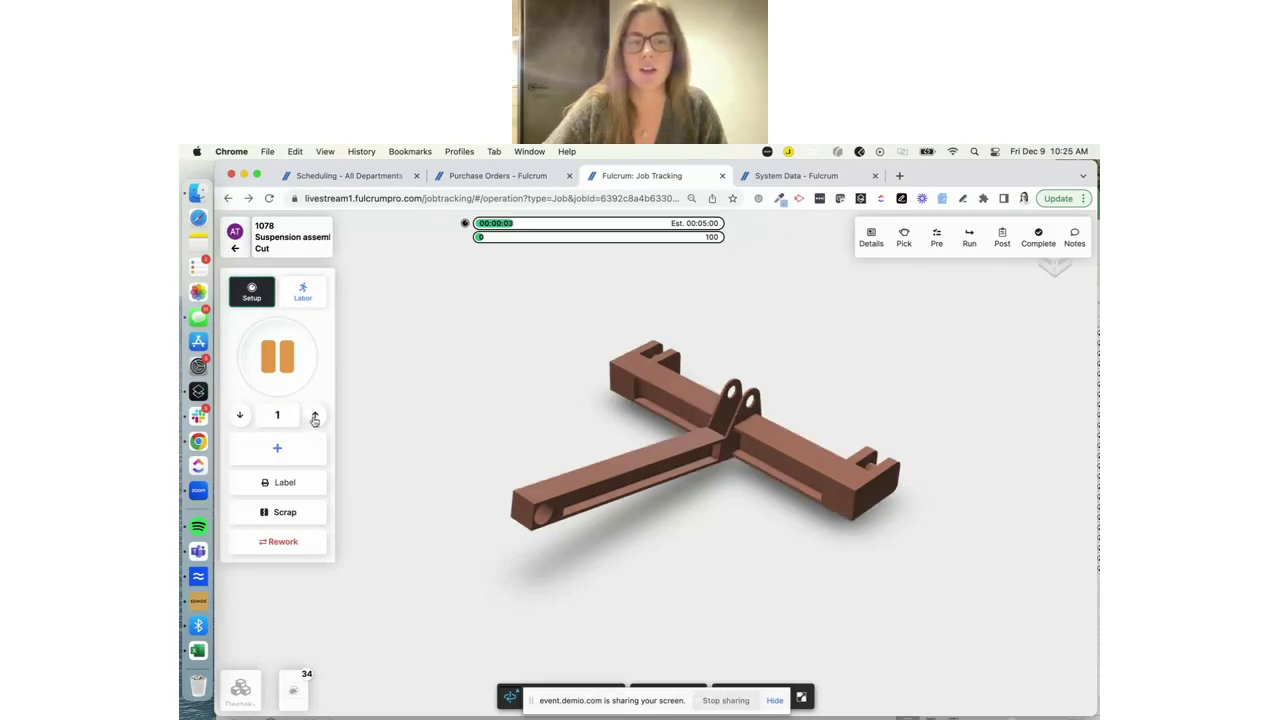
pyautogui.click(316, 416)
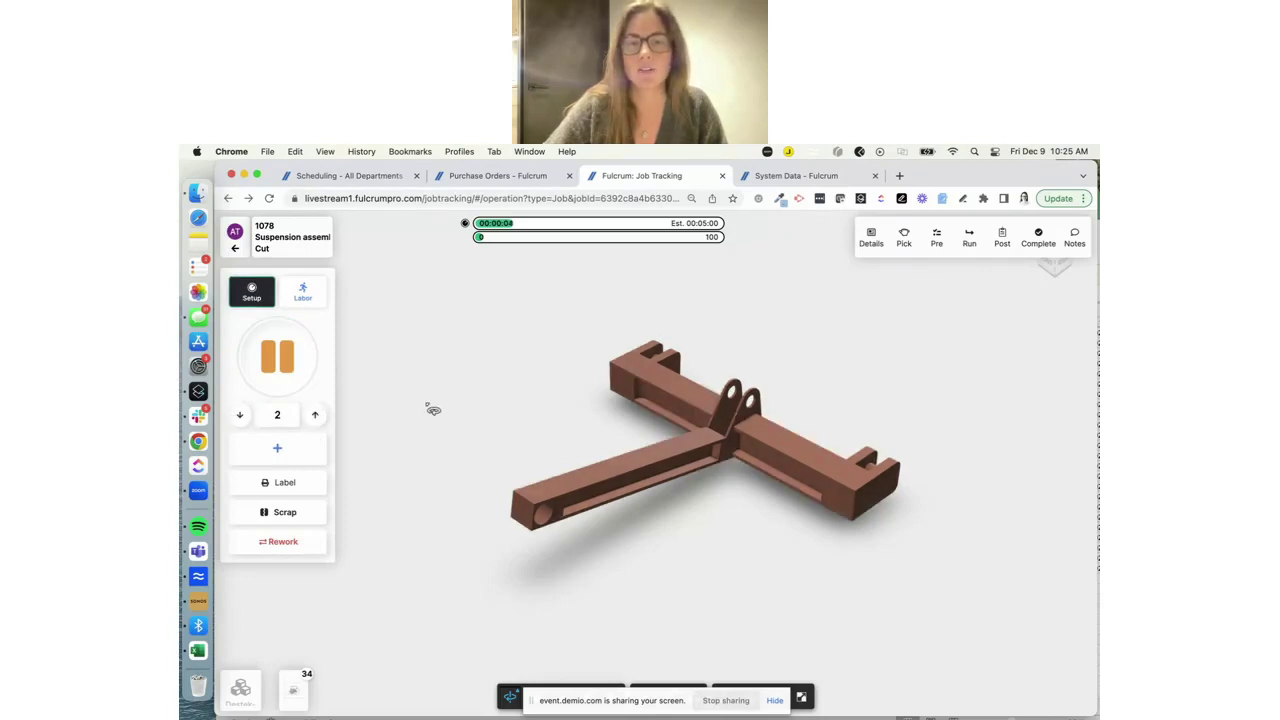
pyautogui.click(277, 448)
# Inspect the suspension assembly's 3D model and its attachments, view the circuit schematic, and return to the model.
pyautogui.moveTo(675, 456); pyautogui.dragTo(700, 400)
pyautogui.click(291, 700)
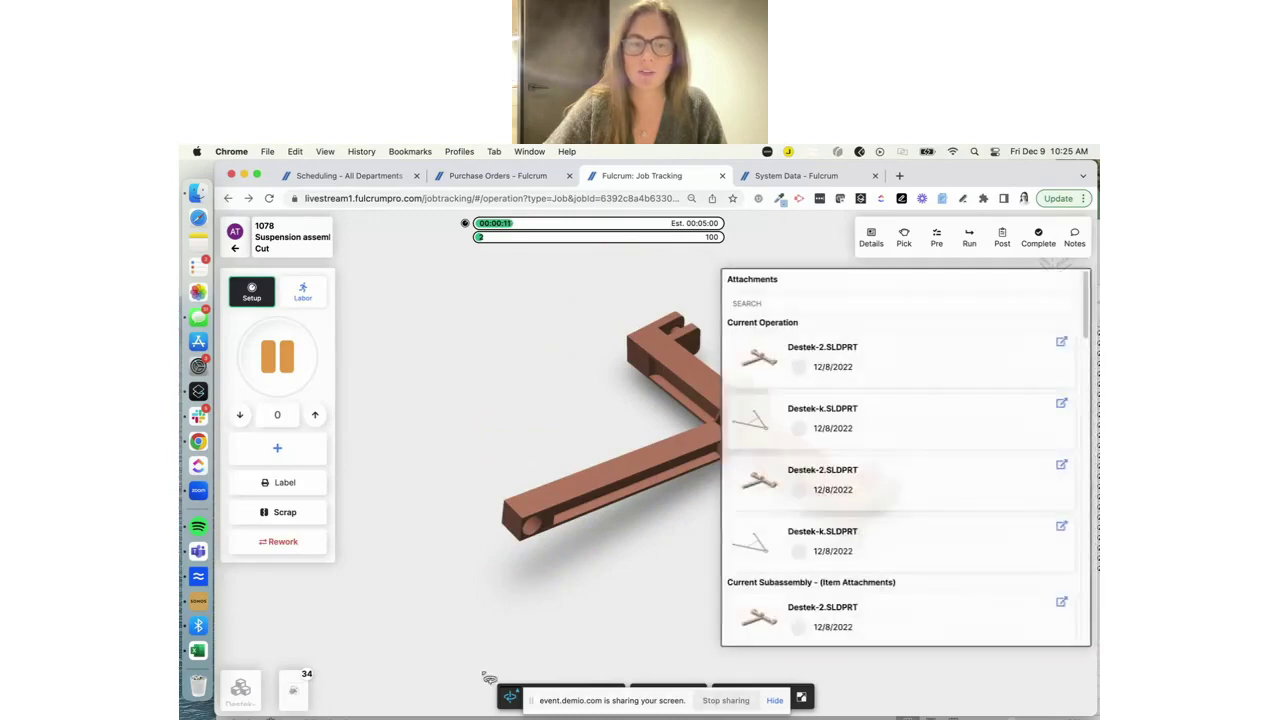
pyautogui.scroll(-5, 766, 513)
pyautogui.click(766, 513)
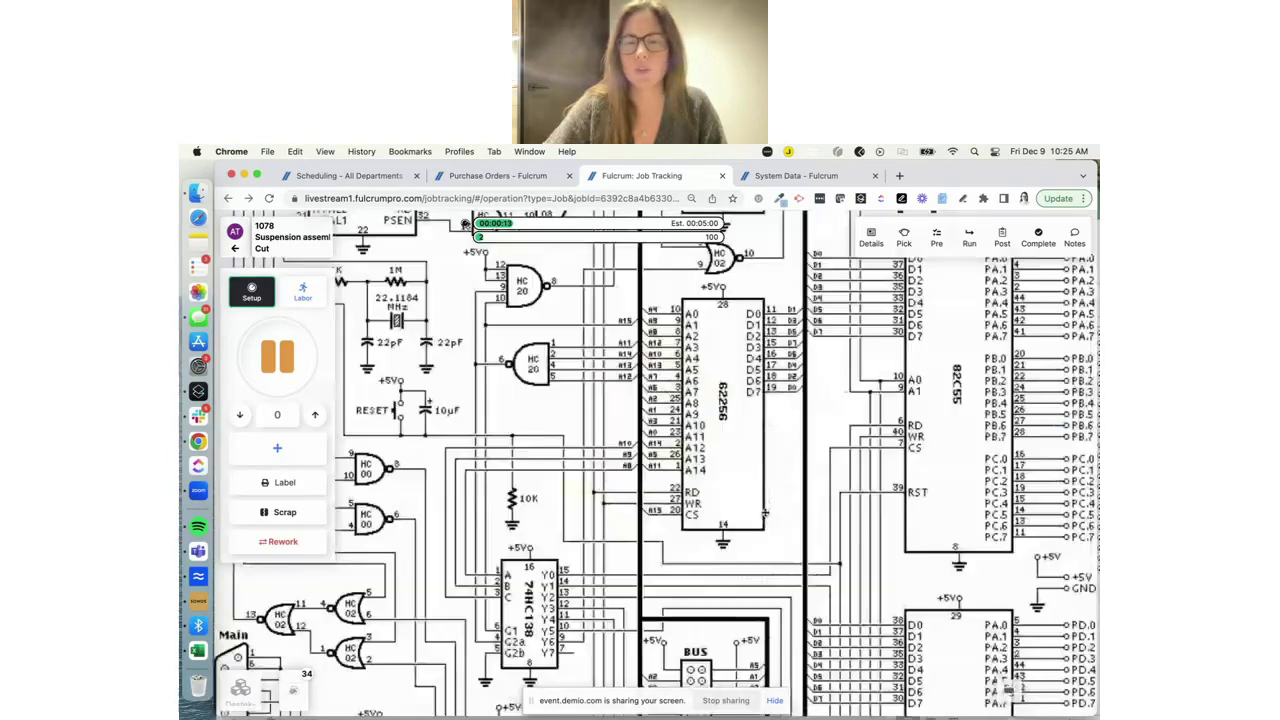
pyautogui.click(244, 698)
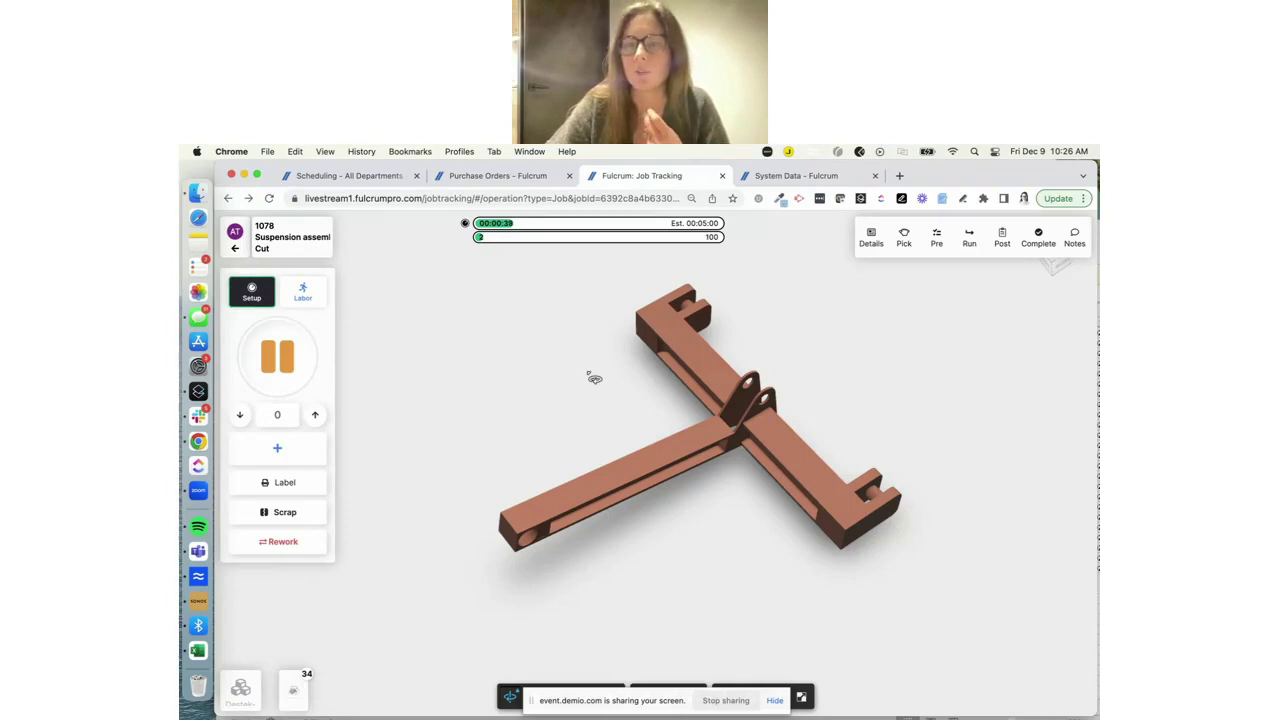
# Review the Cut operation's details and pick list, examining material 1018FB3/4X1-3/4's locations, lots, on-hand stock and needed quantities.
pyautogui.click(866, 237)
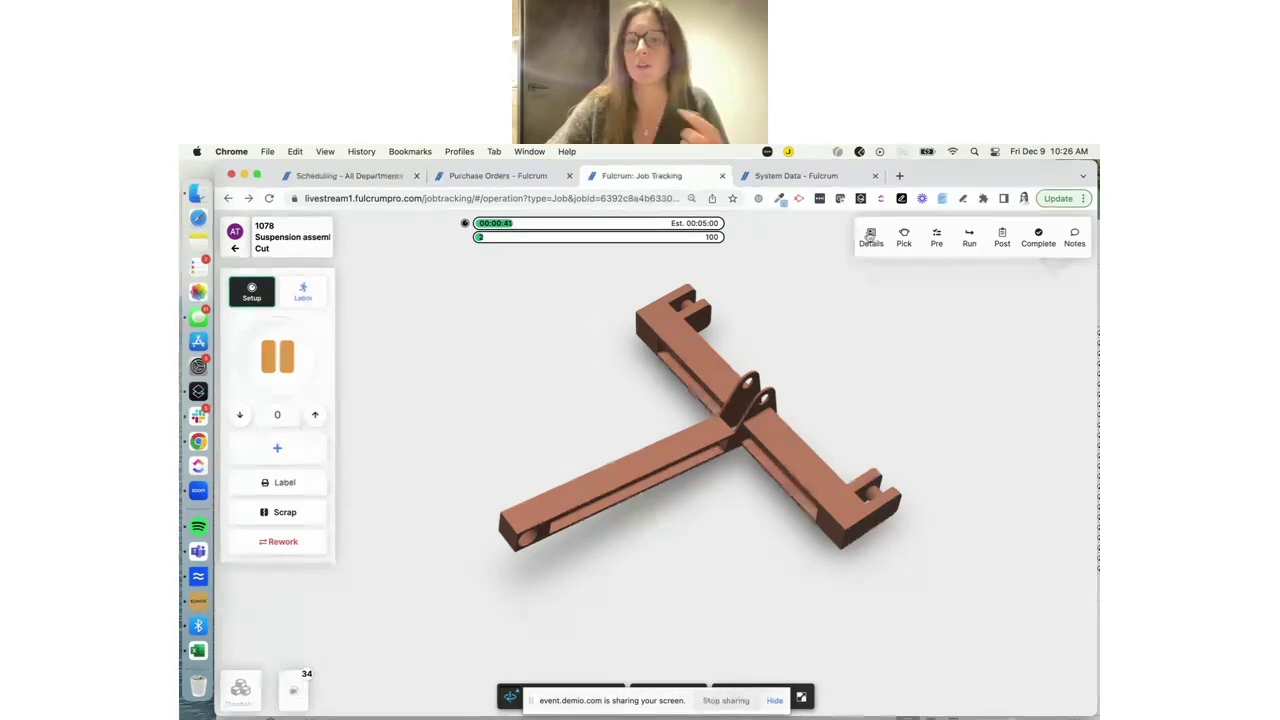
pyautogui.click(903, 237)
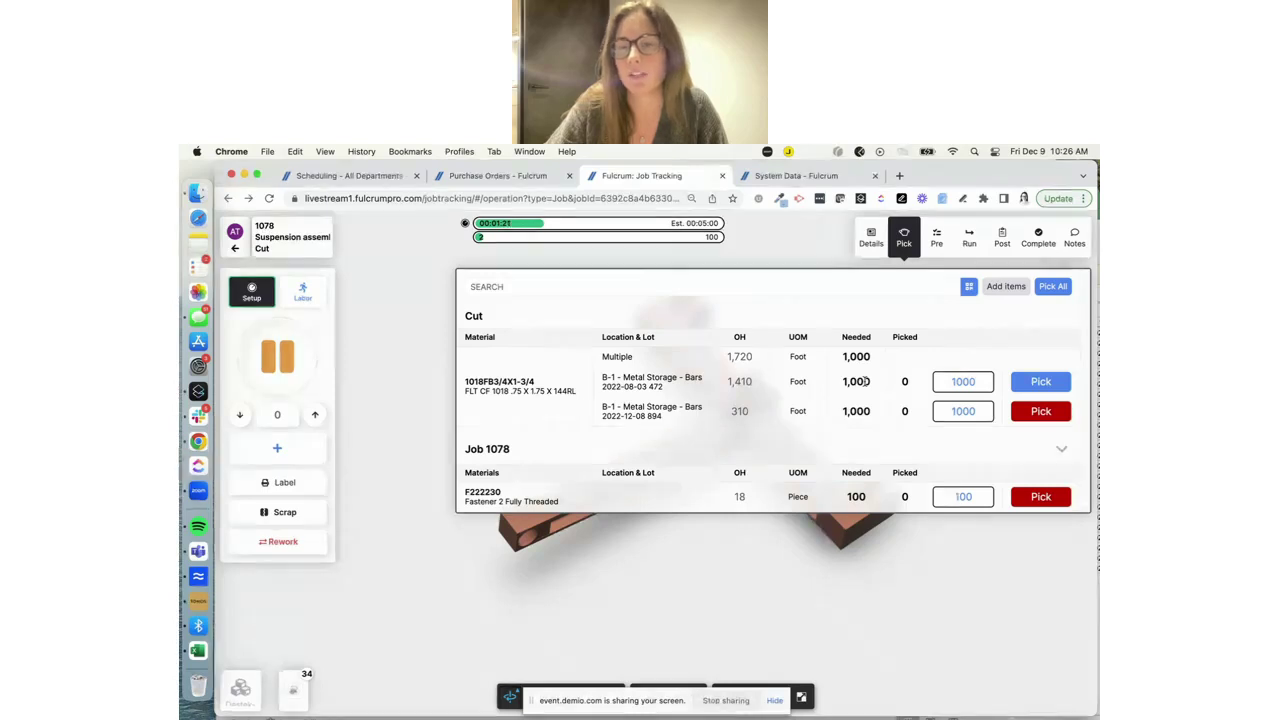
pyautogui.click(866, 242)
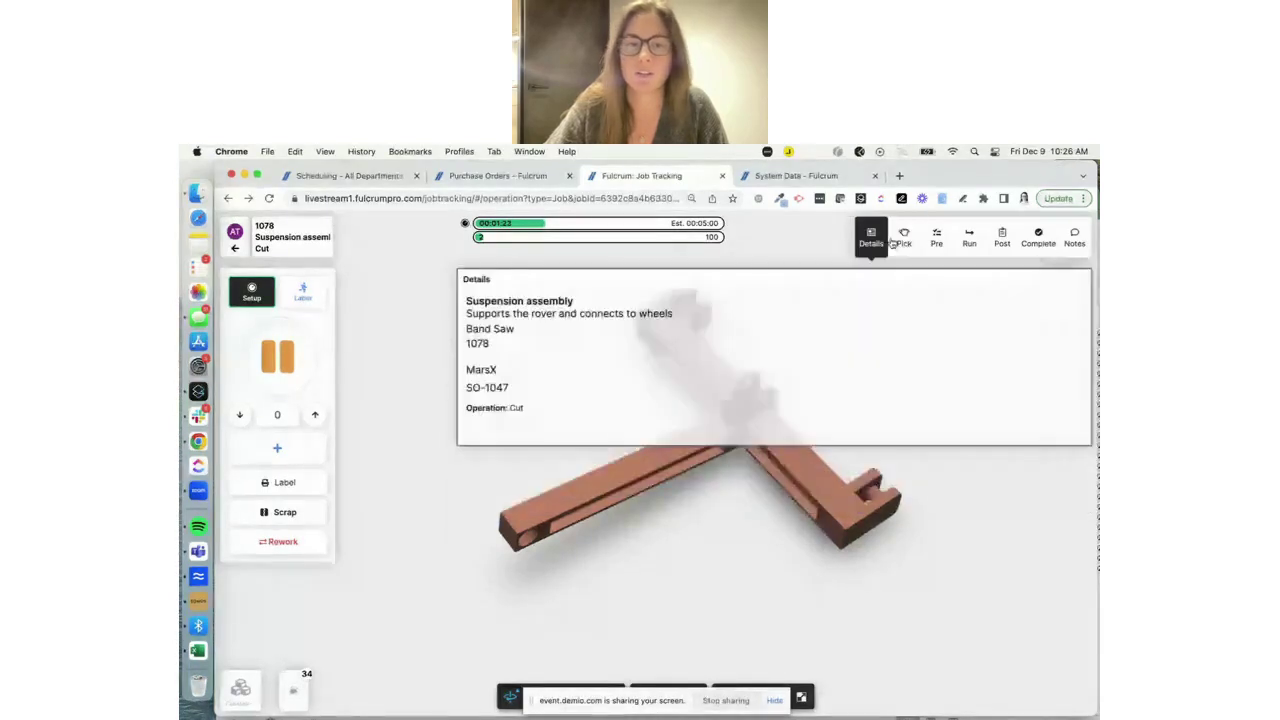
pyautogui.click(900, 244)
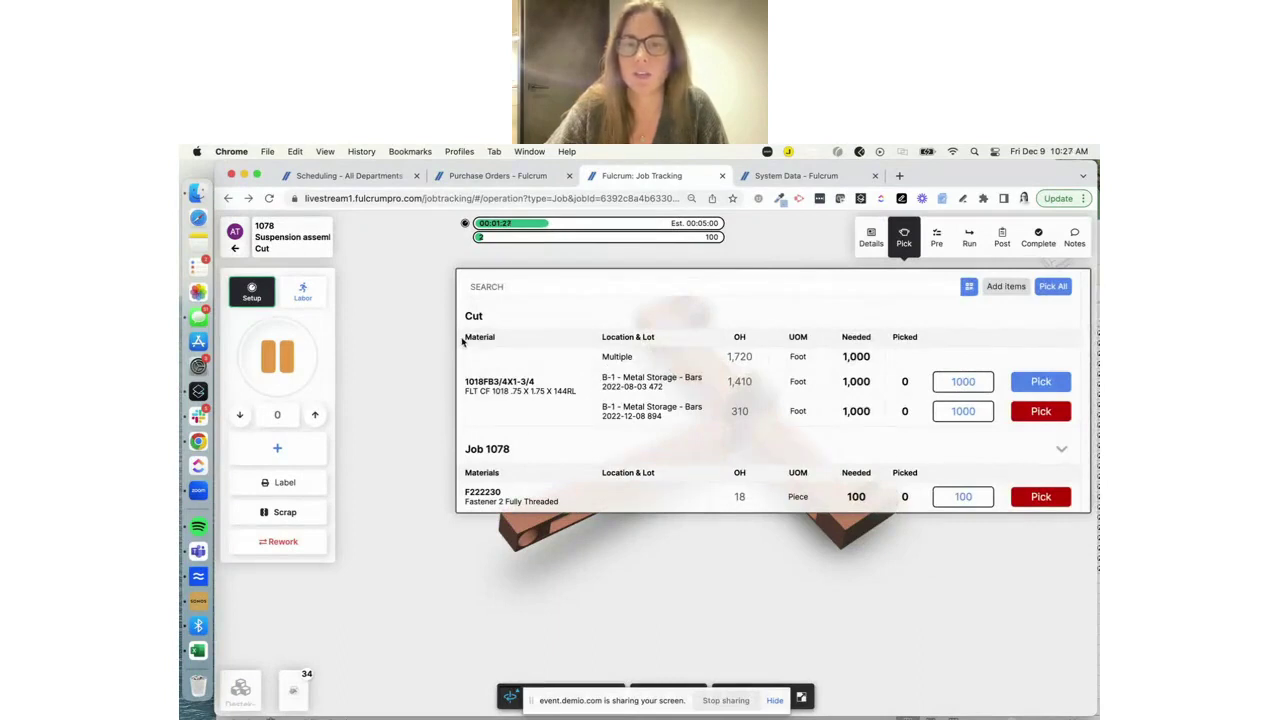
pyautogui.moveTo(462, 342); pyautogui.dragTo(654, 337)
pyautogui.click(654, 337)
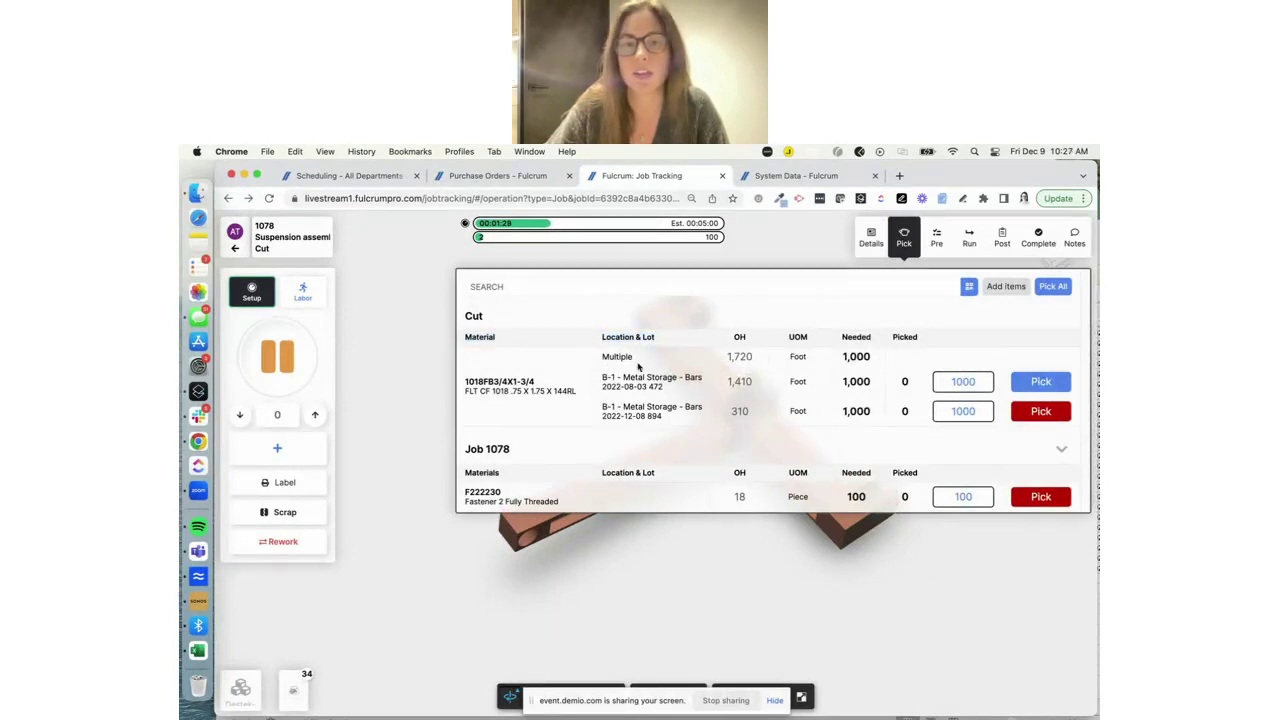
pyautogui.moveTo(601, 339); pyautogui.dragTo(661, 340)
pyautogui.click(661, 341)
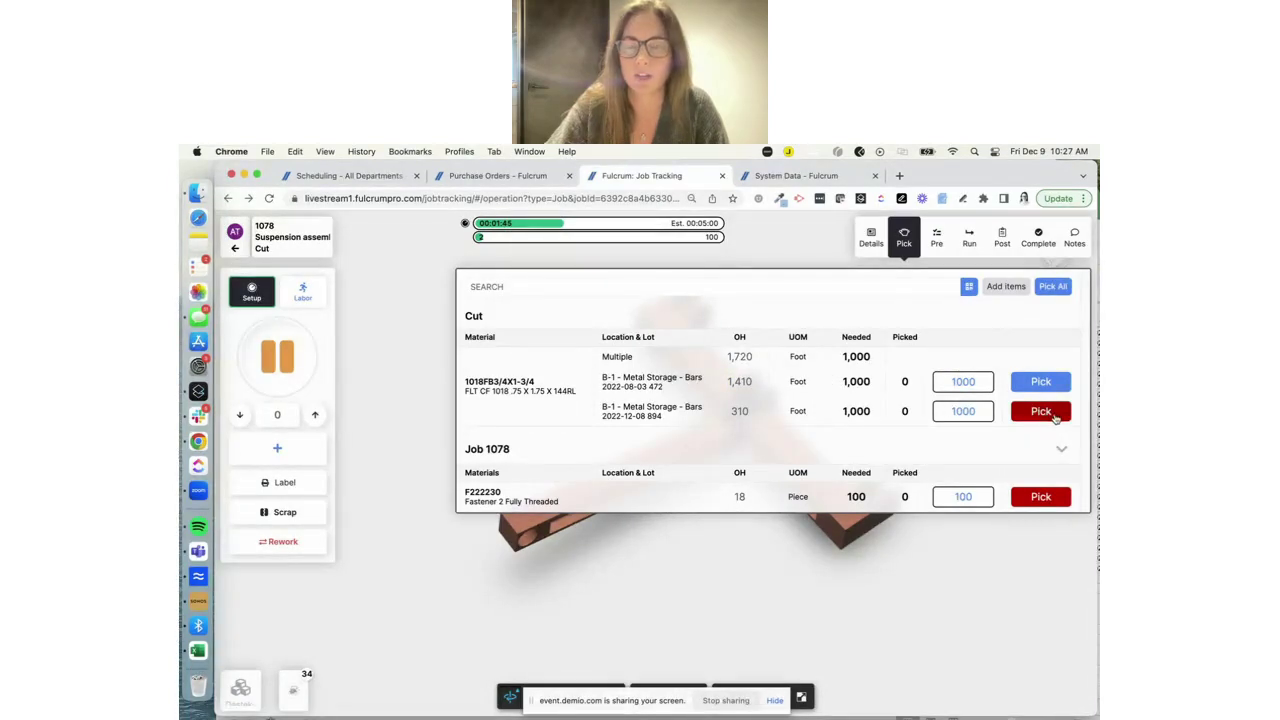
pyautogui.doubleClick(742, 410)
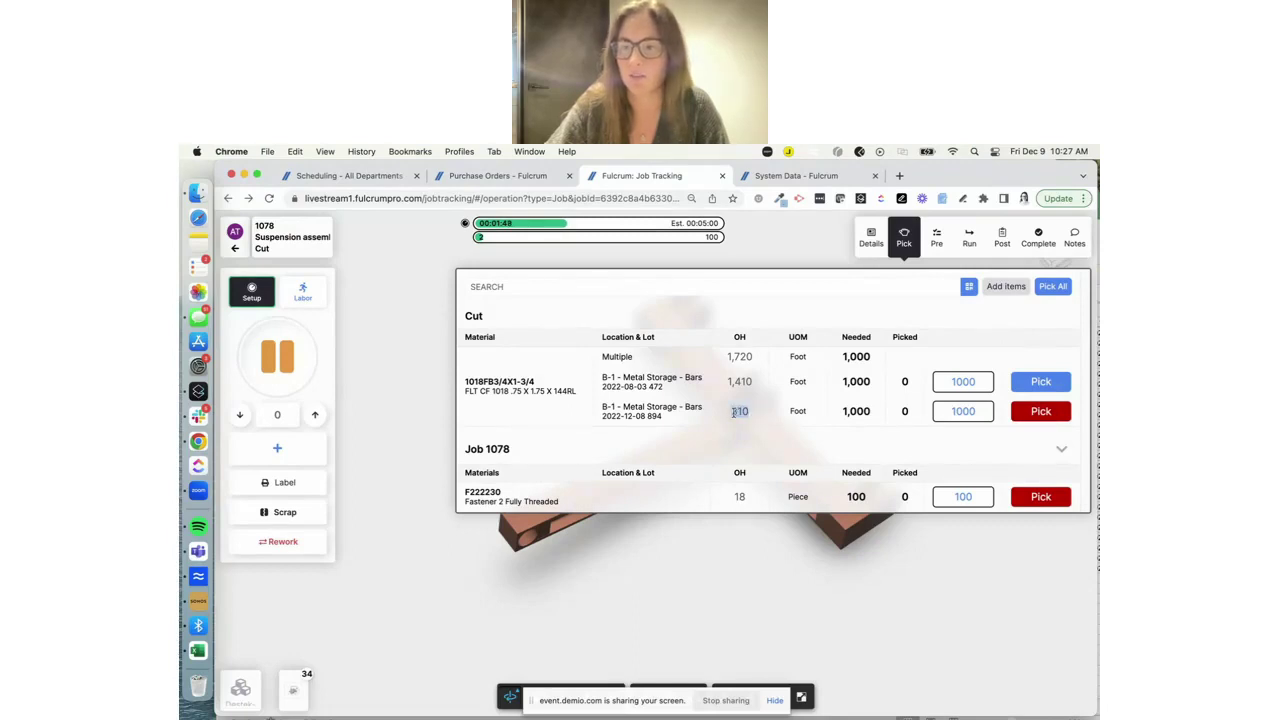
pyautogui.moveTo(842, 415); pyautogui.dragTo(886, 415)
pyautogui.click(887, 416)
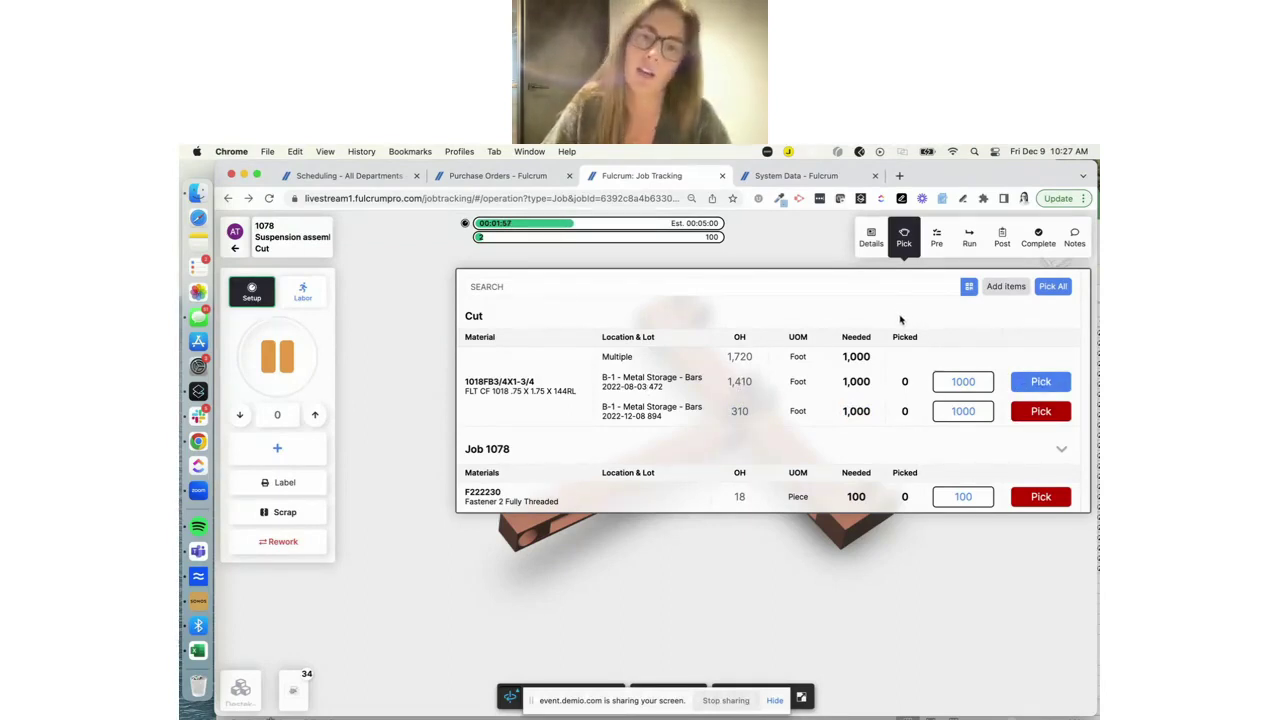
# Mark the pre-operation drawing review checkpoint as Y, and enter .28 for the Measure drill depth run checkpoint.
pyautogui.click(937, 244)
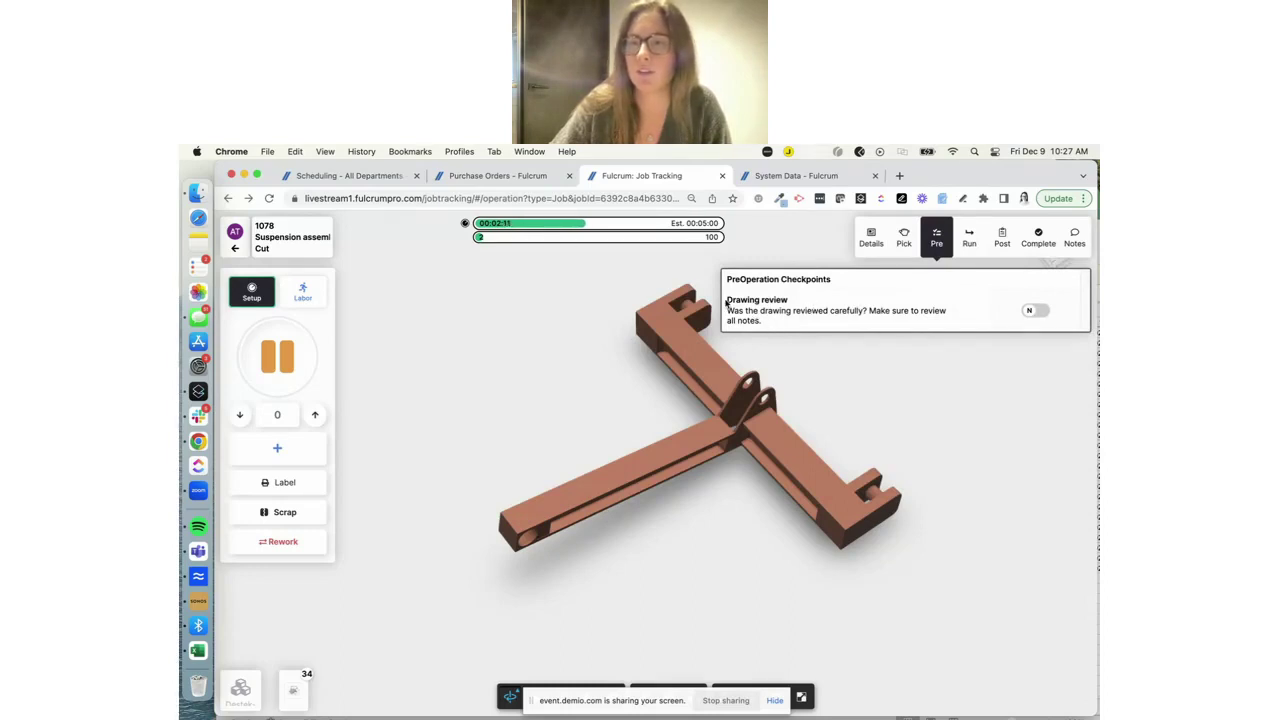
pyautogui.click(1036, 310)
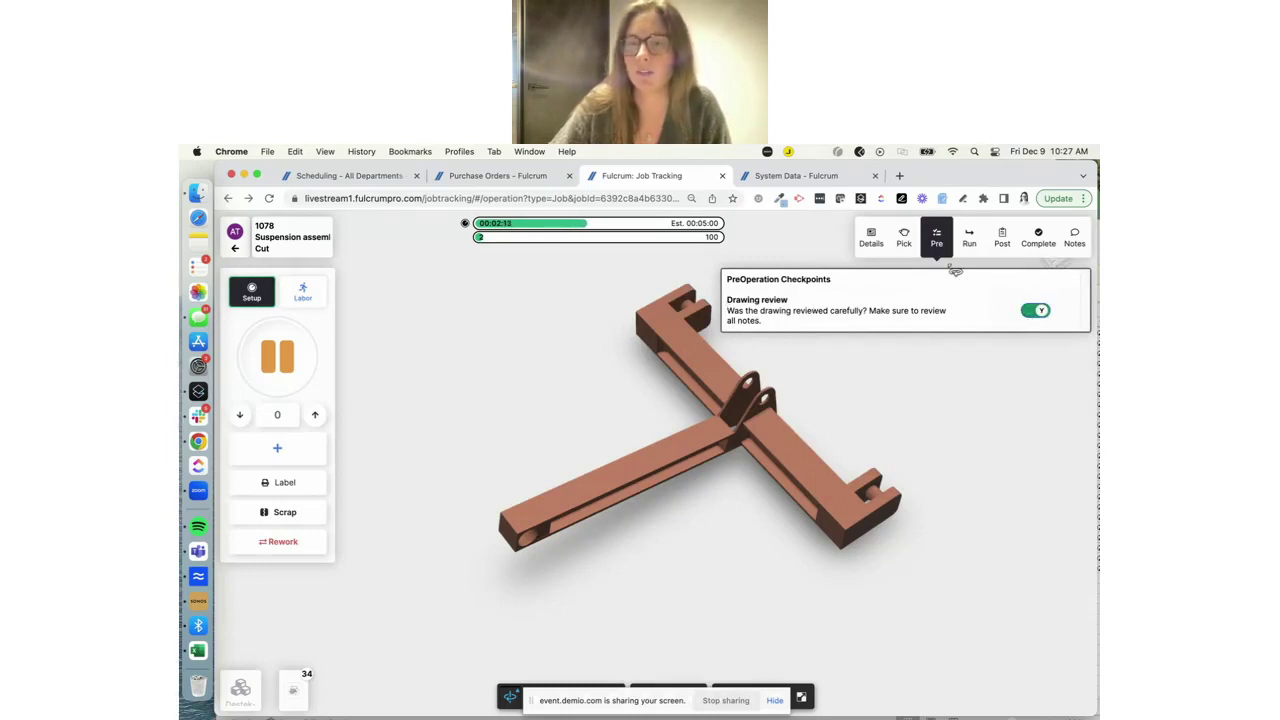
pyautogui.click(969, 238)
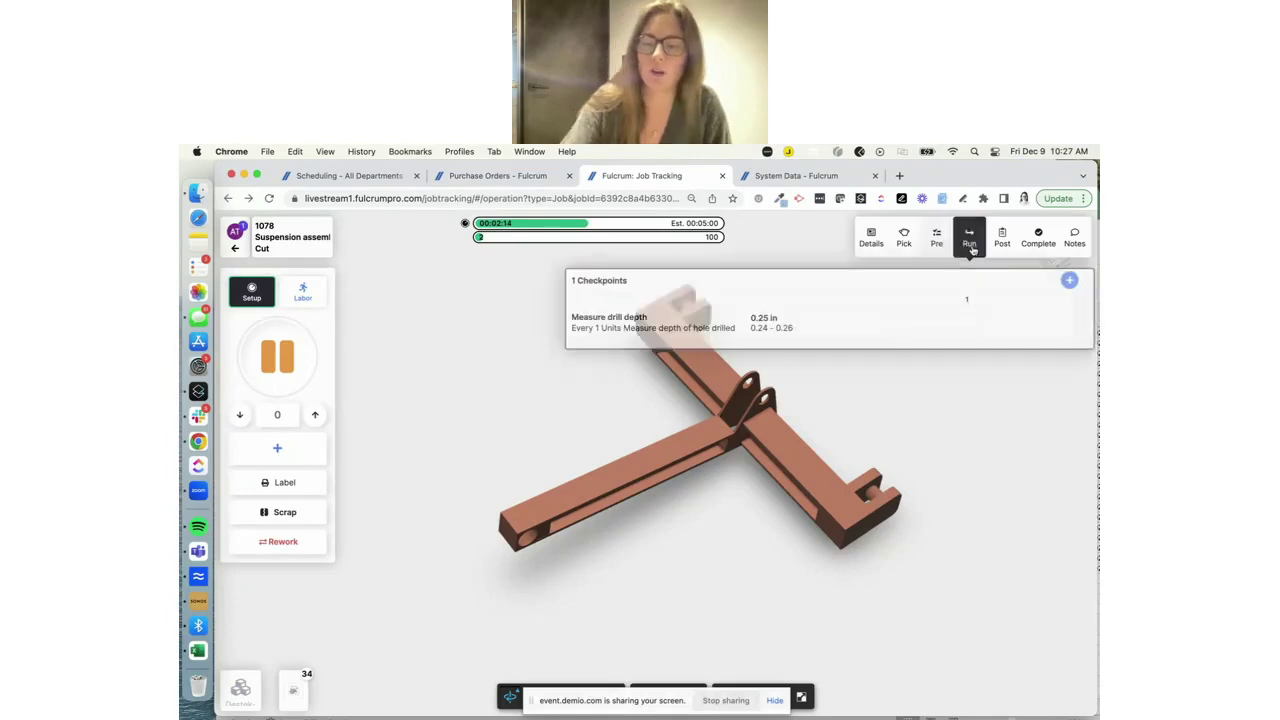
pyautogui.click(934, 323)
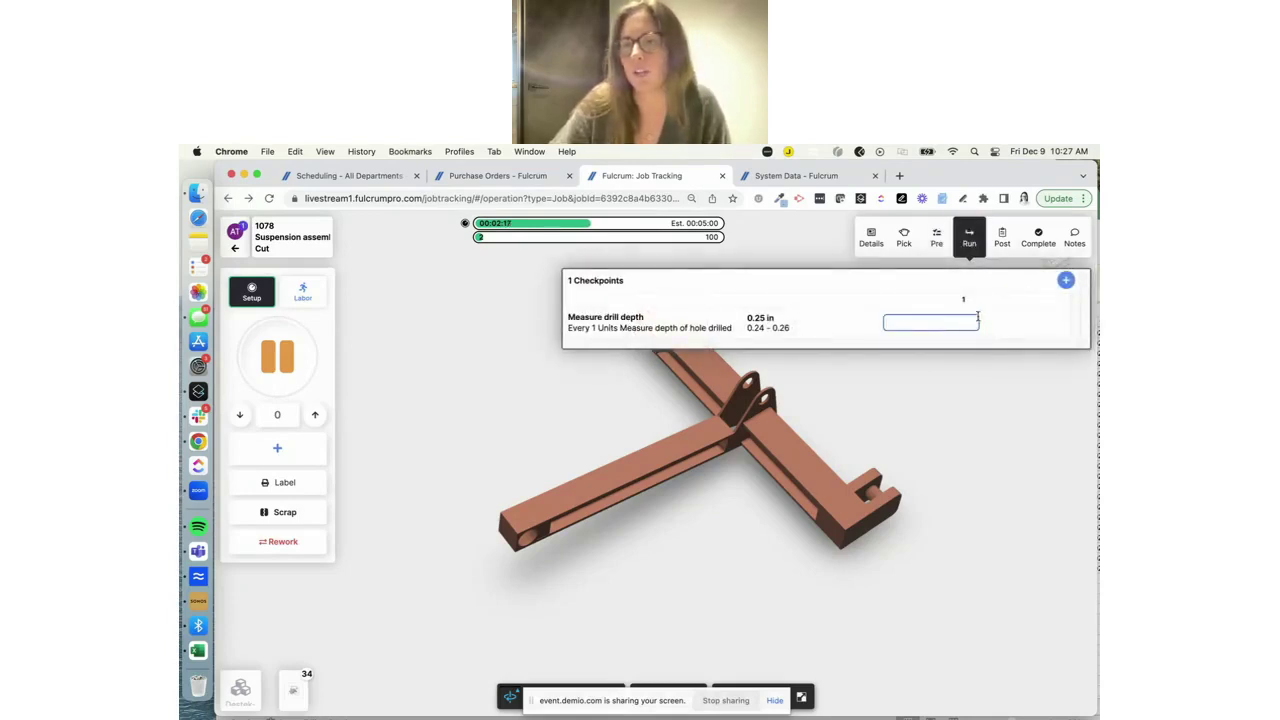
pyautogui.write('.28')
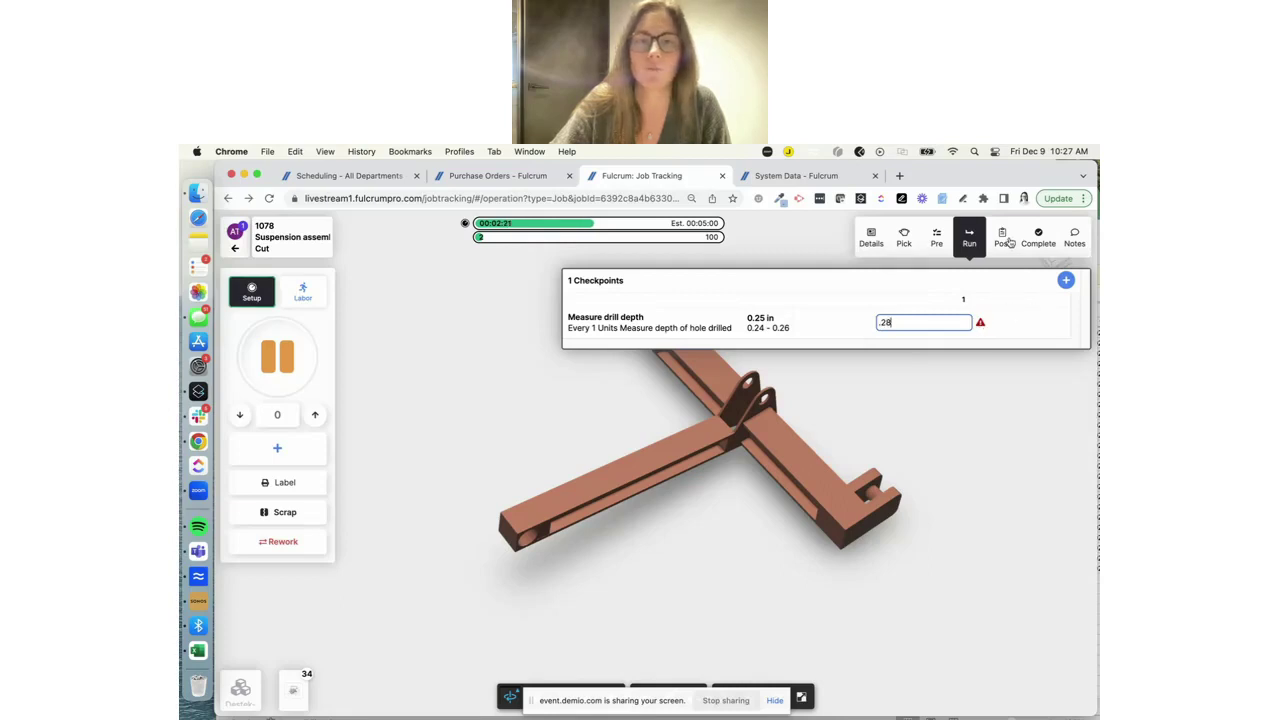
# Check the suspension assembly's completion form, and view the Job Tracking Settings in System Data.
pyautogui.click(1037, 240)
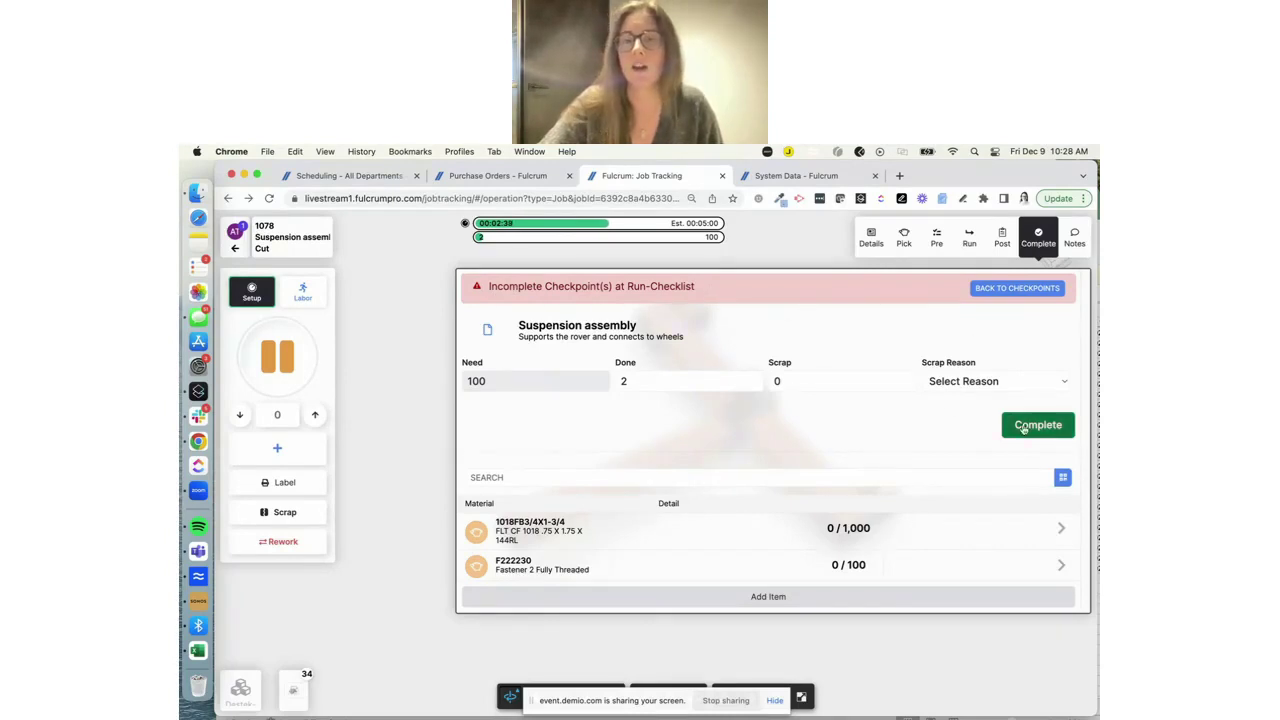
pyautogui.click(801, 178)
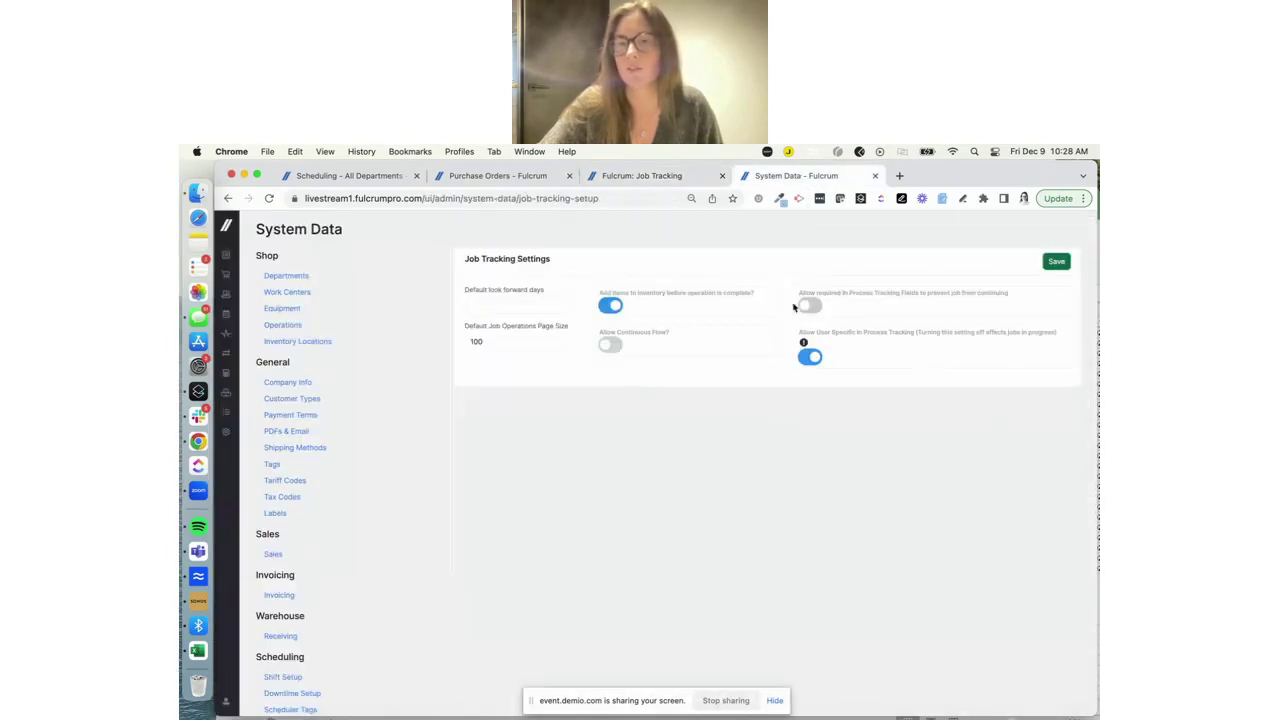
# Examine the setting that lets required in-process tracking fields stop a job, and review the Cut operation's notes and details.
pyautogui.moveTo(798, 293); pyautogui.dragTo(1008, 297)
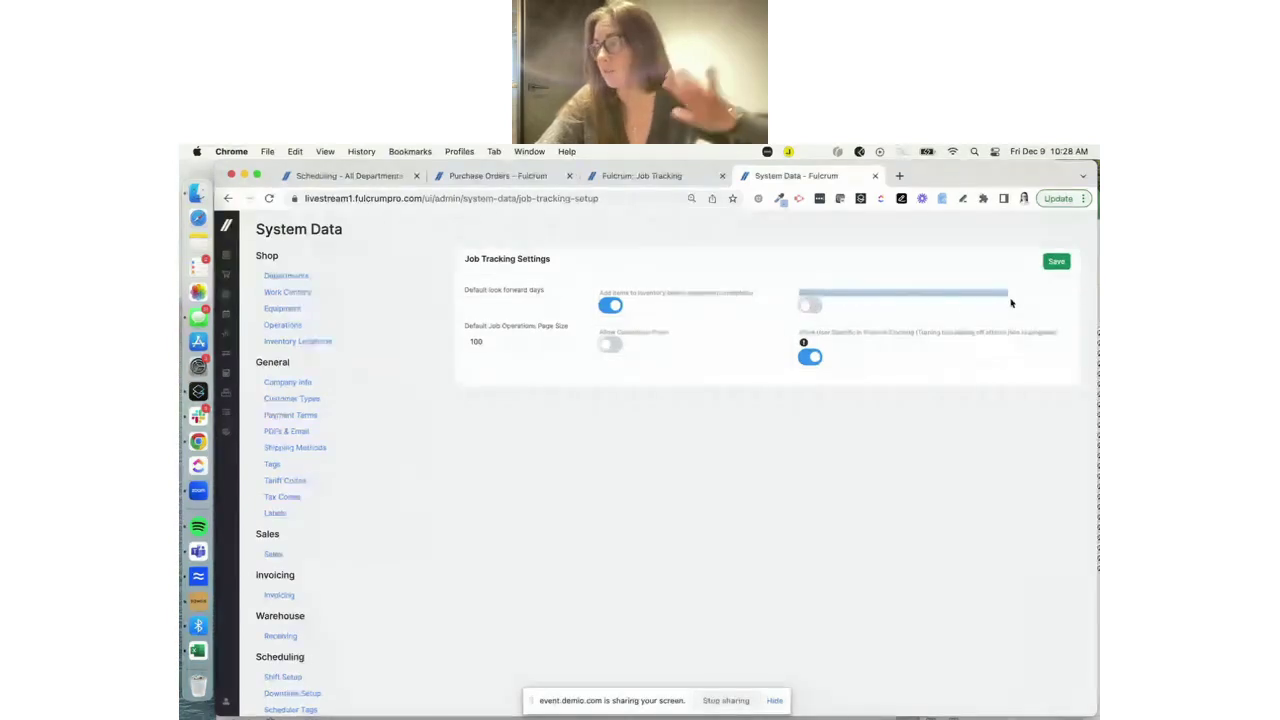
pyautogui.click(1005, 297)
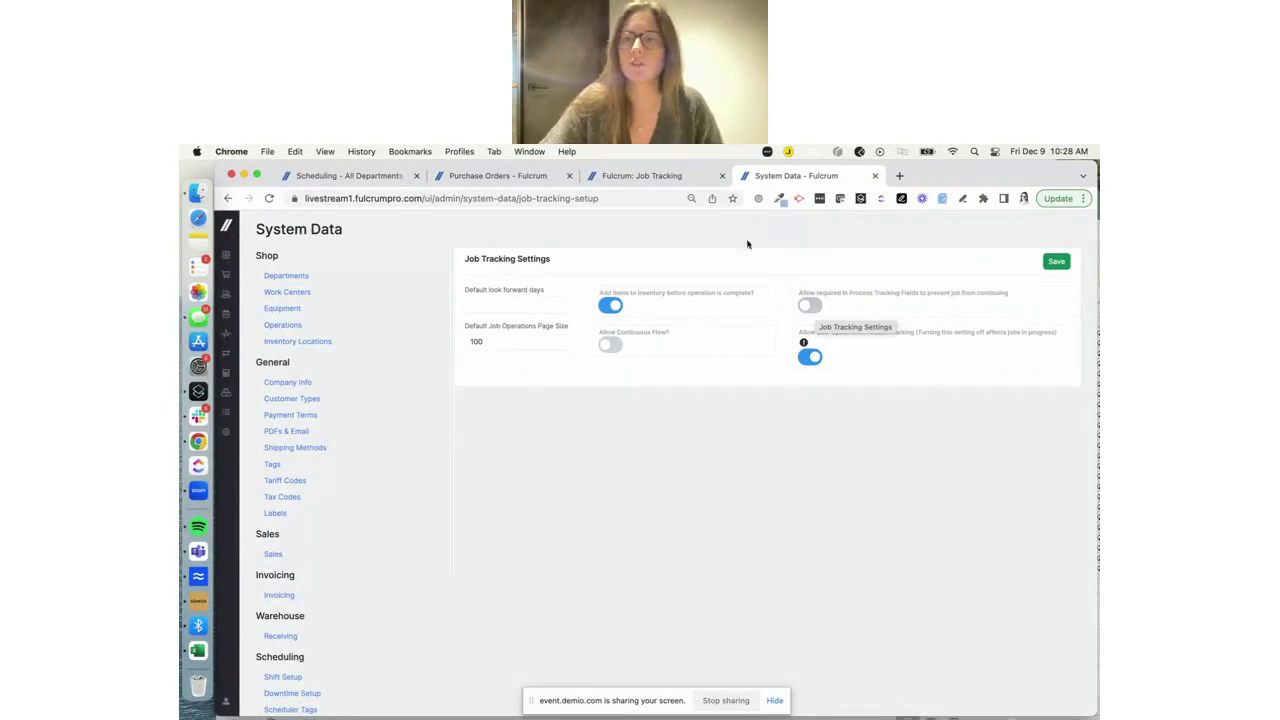
pyautogui.click(678, 176)
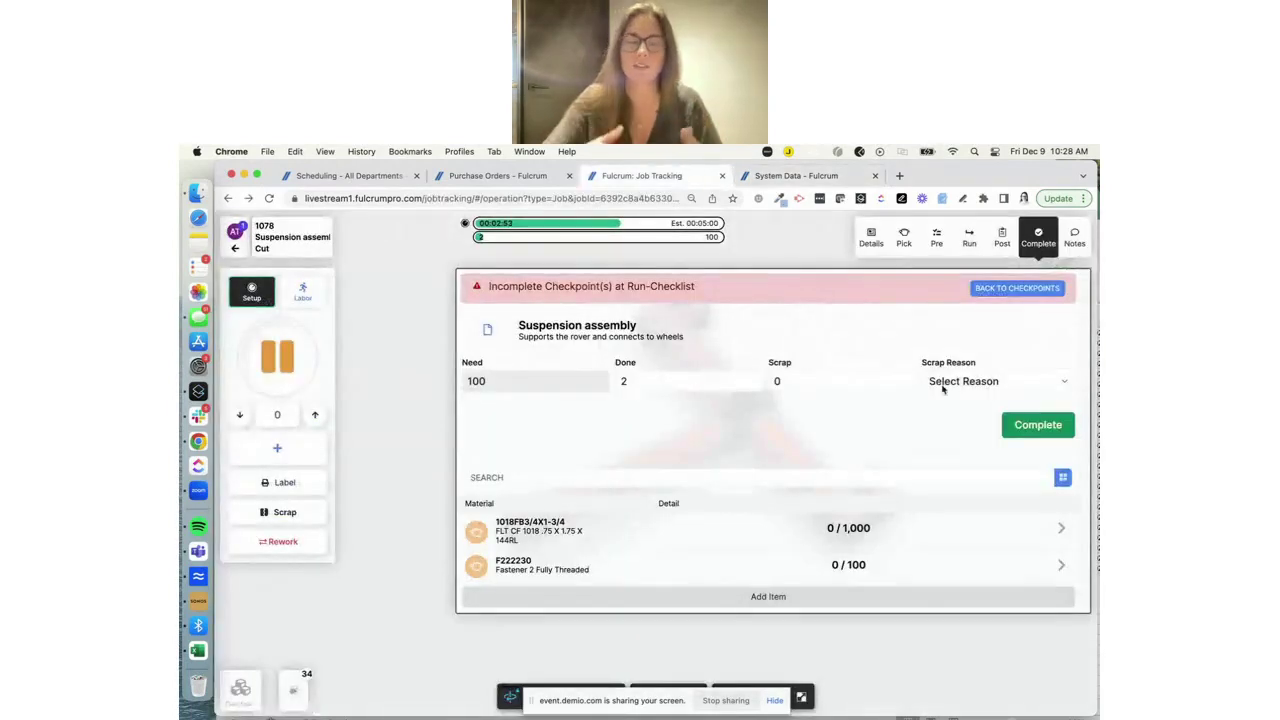
pyautogui.click(1072, 247)
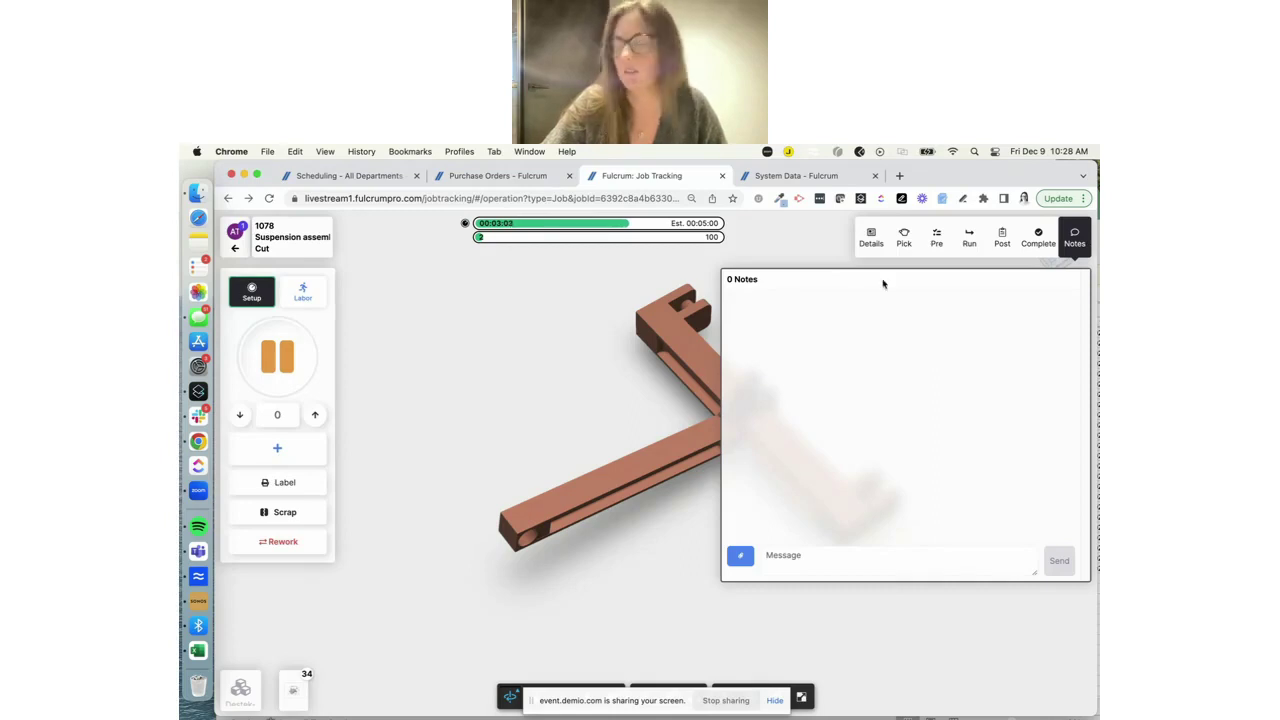
pyautogui.click(870, 236)
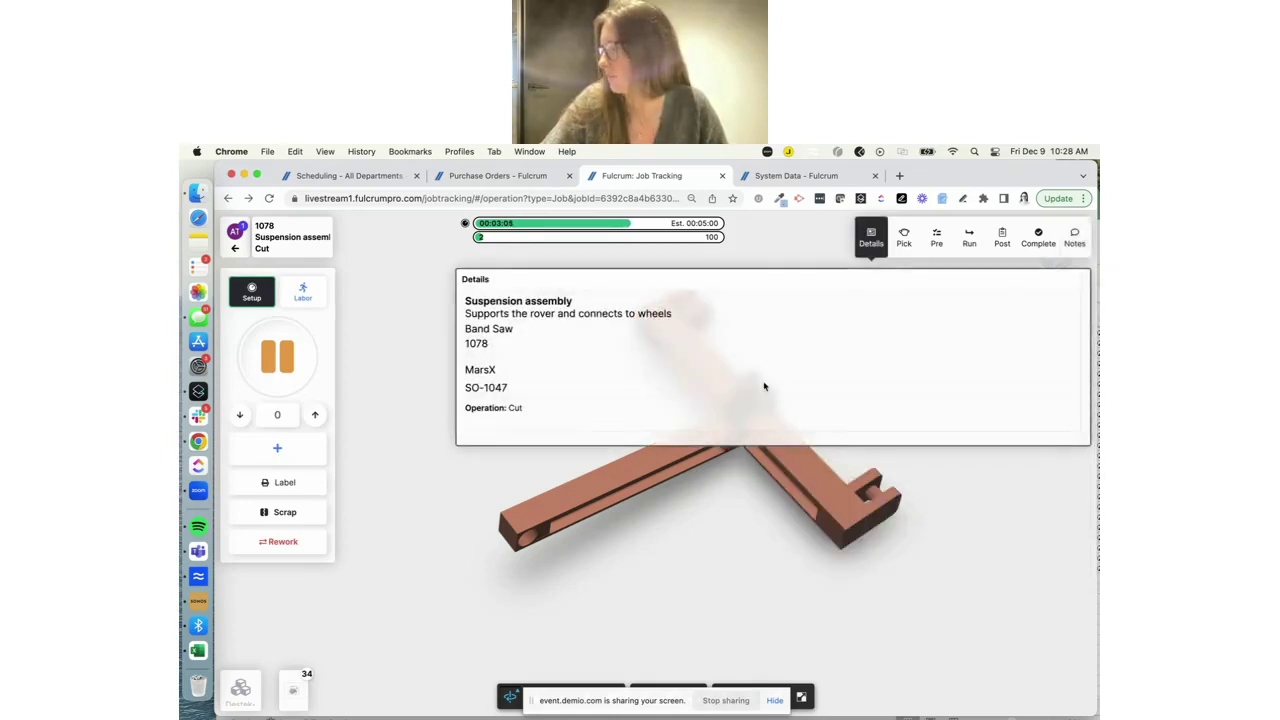
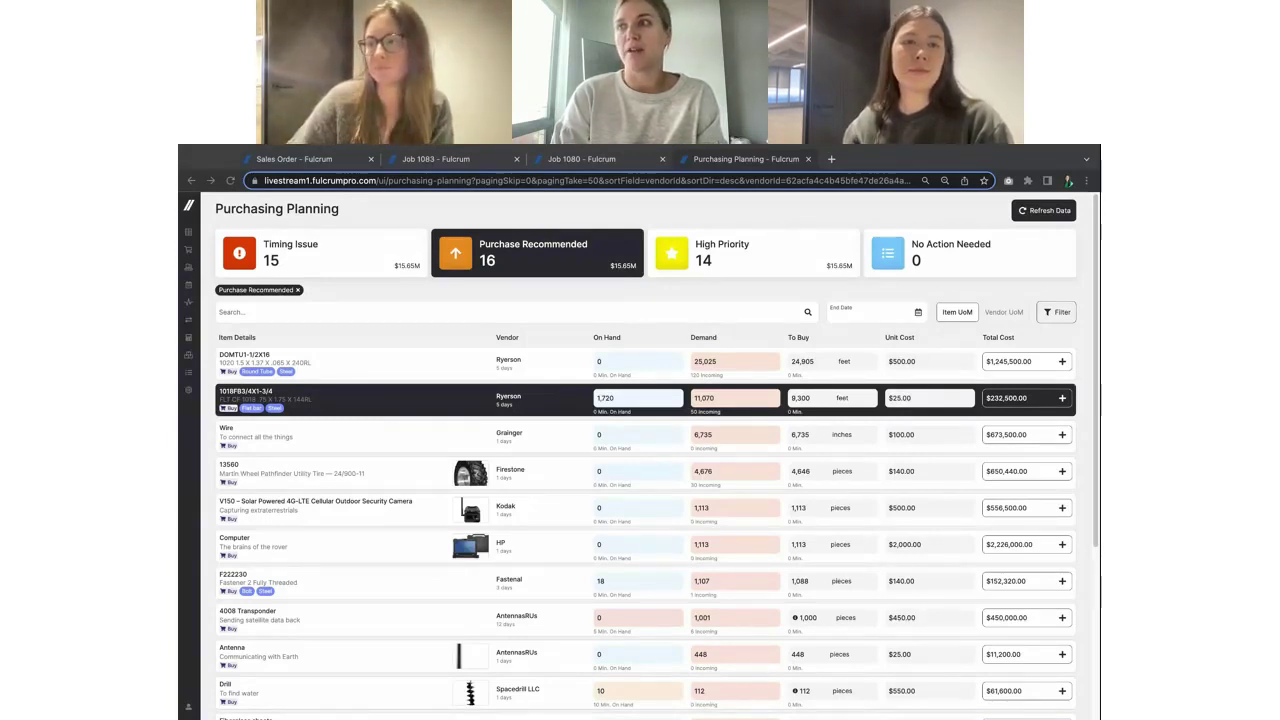
# Review the Mars rover's bill of materials and routing in the ExploreMars Co. sales order, expanding its first-level components.
pyautogui.click(300, 160)
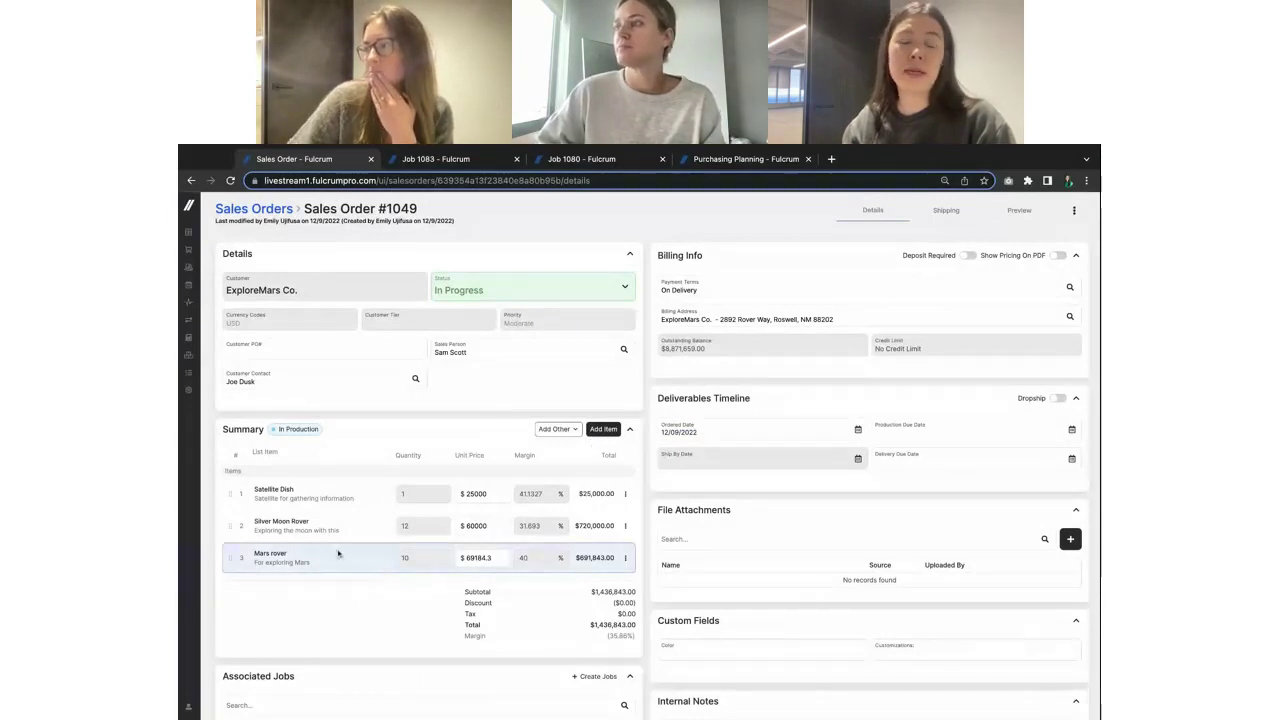
pyautogui.click(369, 557)
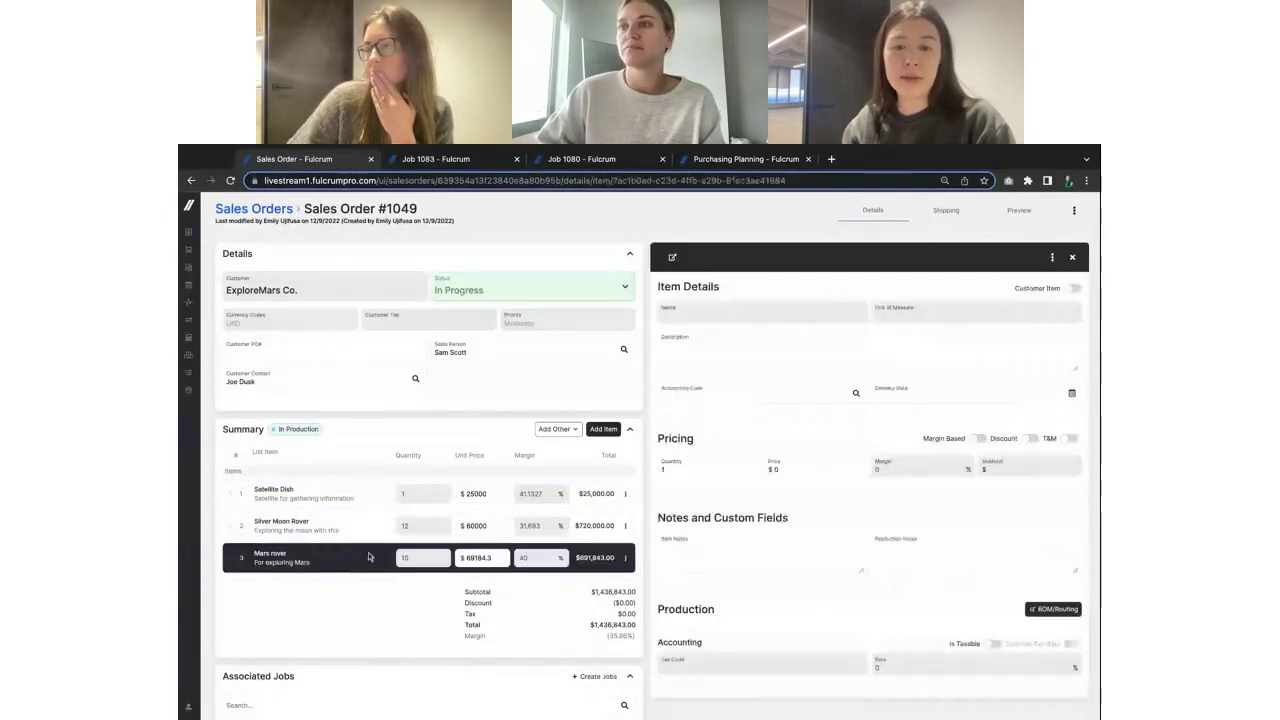
pyautogui.scroll(-3, 1040, 508)
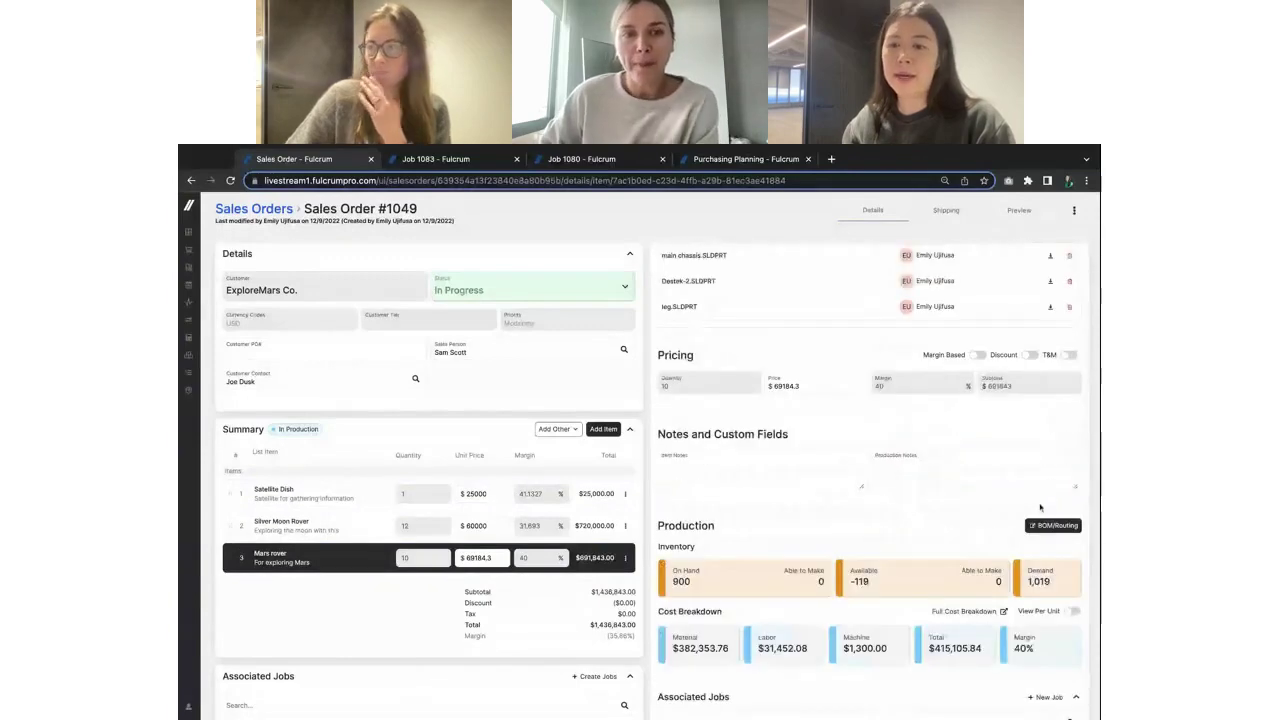
pyautogui.click(1053, 525)
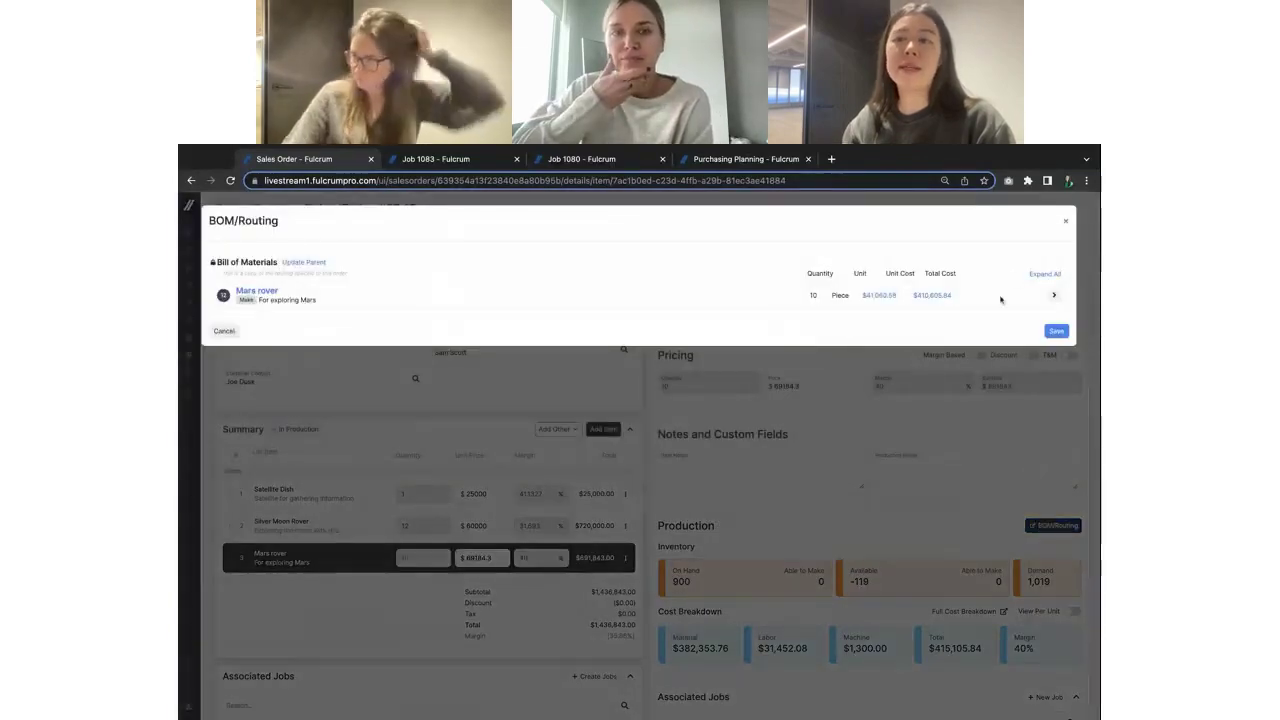
pyautogui.click(1054, 295)
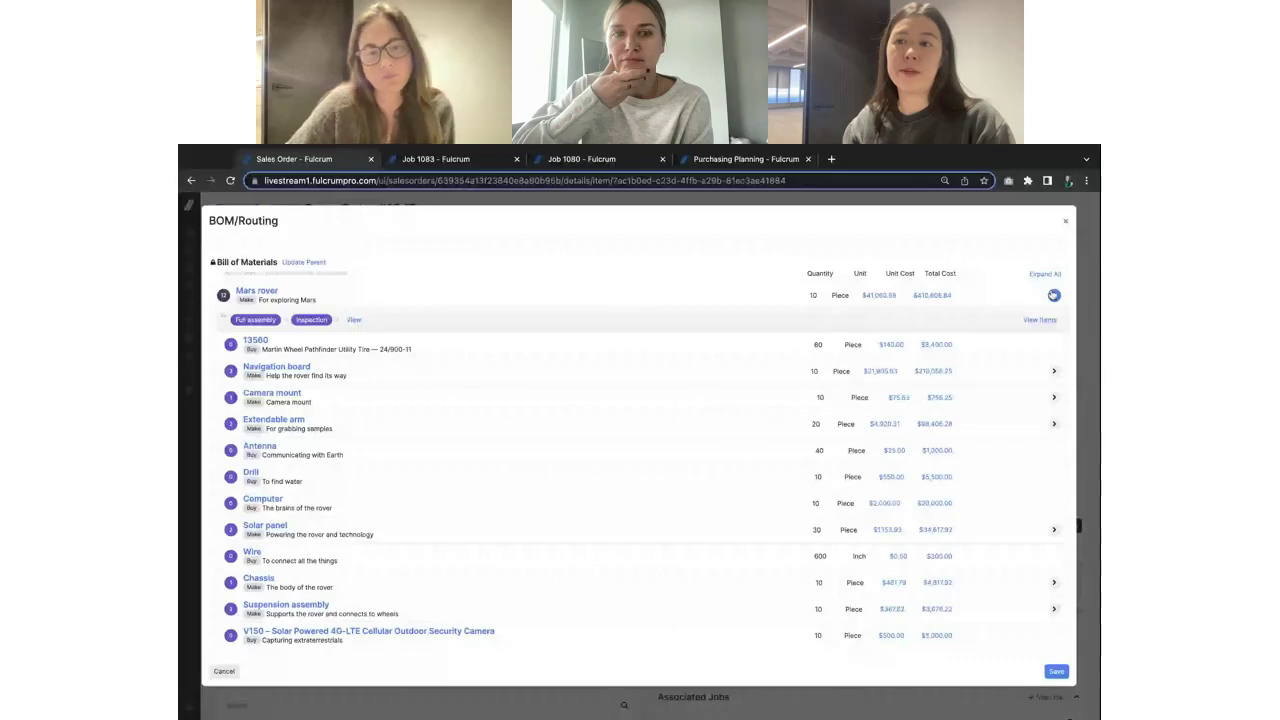
pyautogui.click(1065, 221)
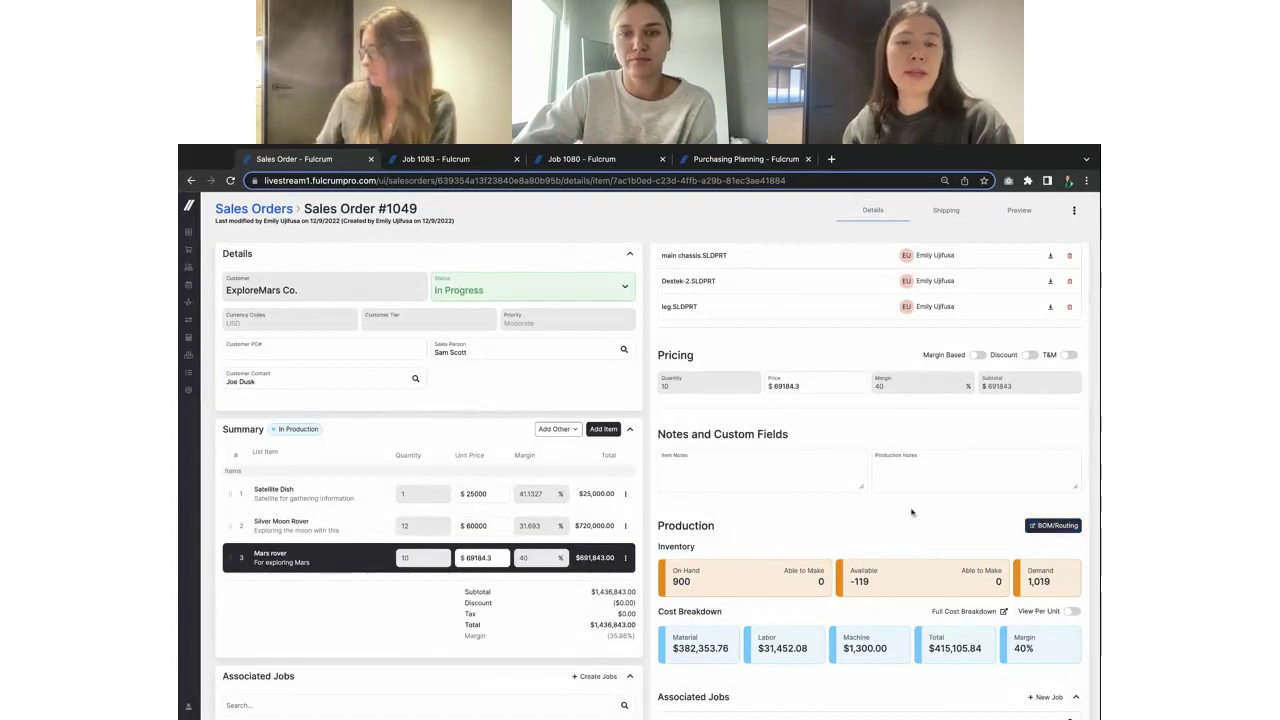
# Open the Mars rover's associated job 1083 and examine its expanded bill of materials and required make items.
pyautogui.scroll(-2, 514, 597)
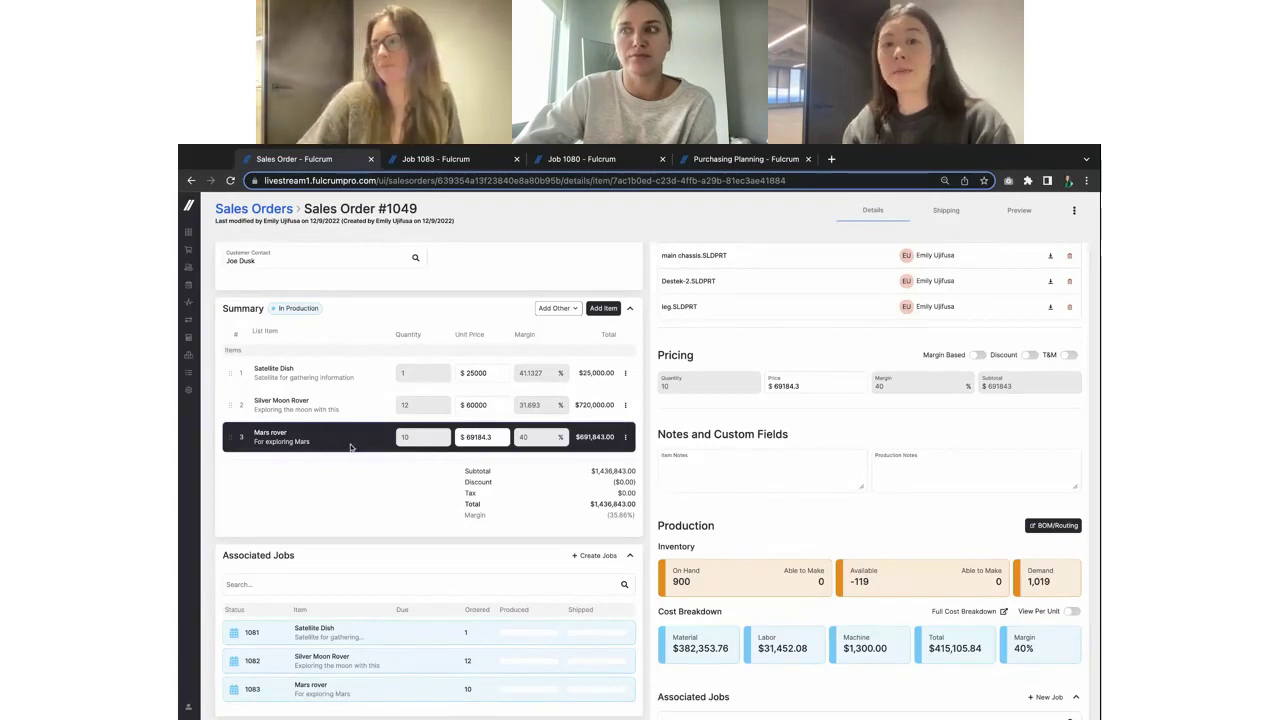
pyautogui.click(253, 690)
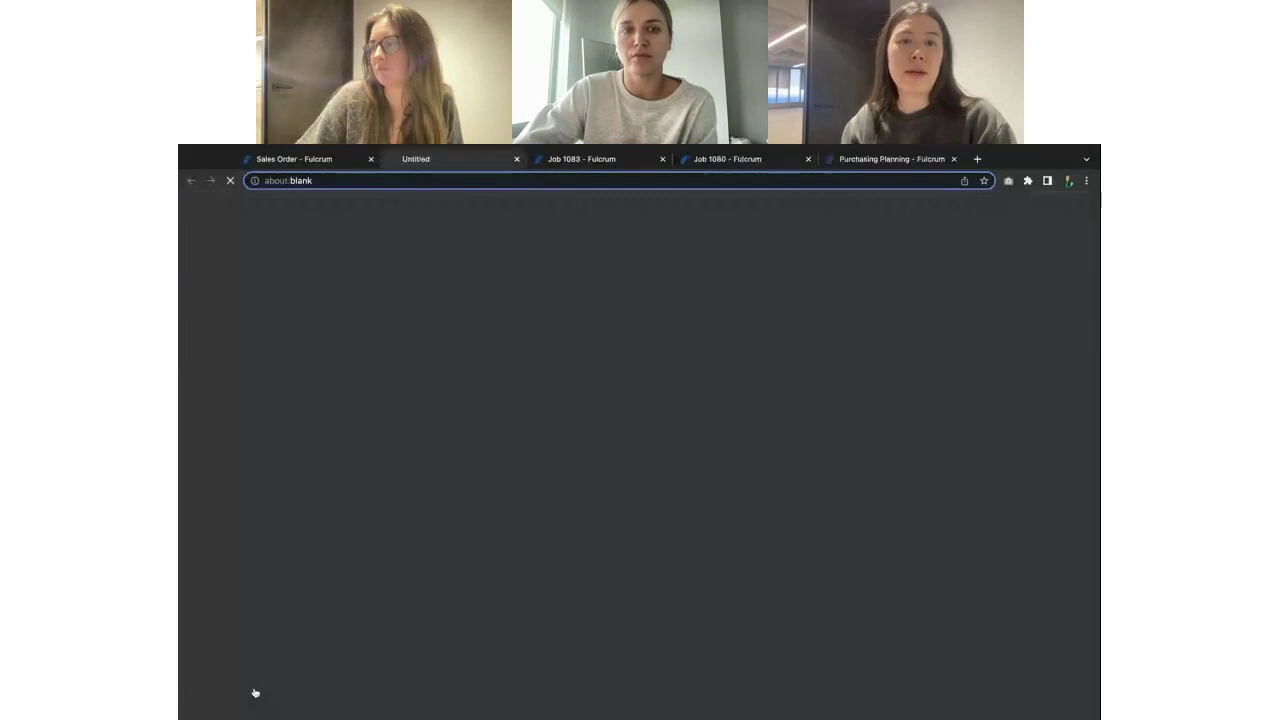
pyautogui.scroll(-3, 1062, 433)
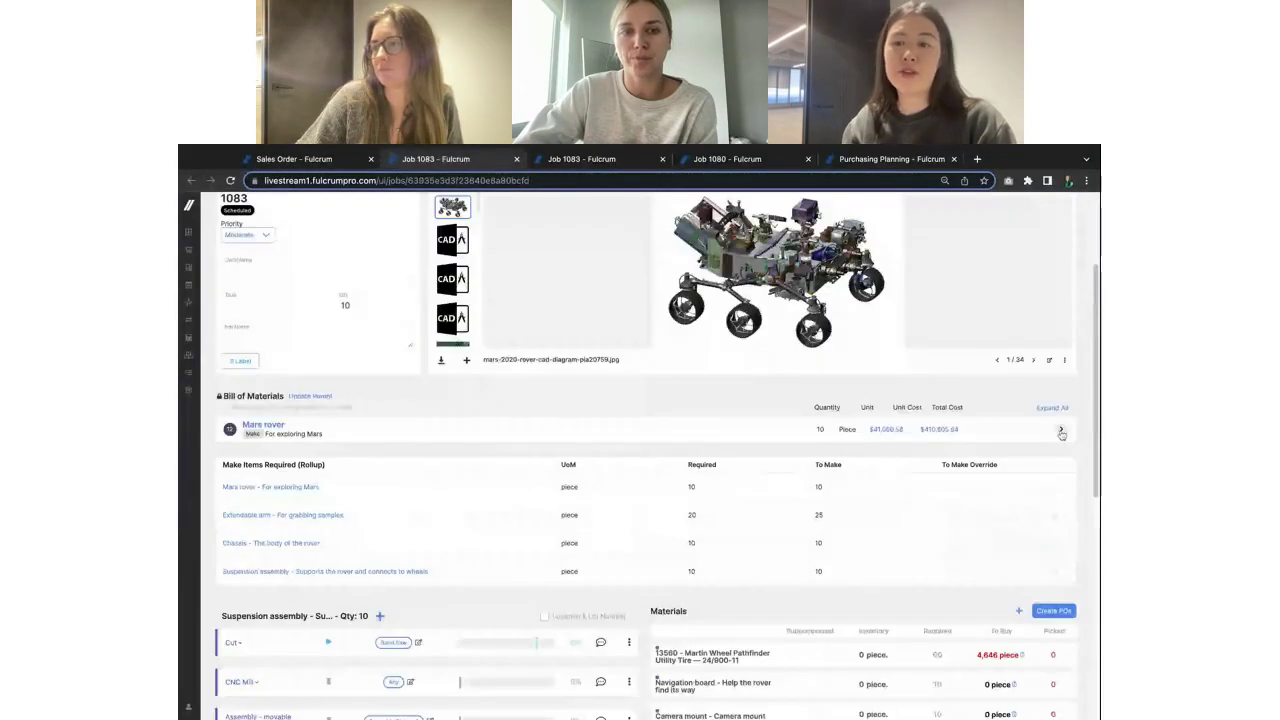
pyautogui.click(1062, 432)
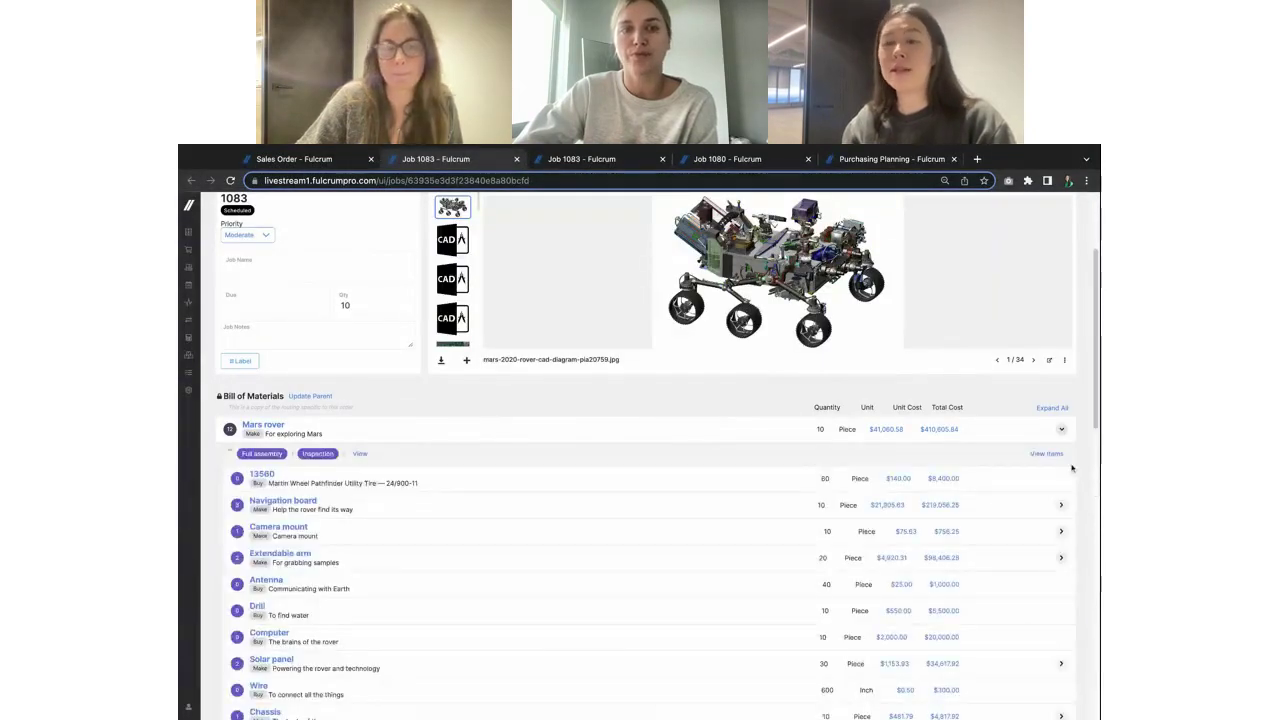
pyautogui.scroll(-1, 1072, 468)
pyautogui.scroll(-3, 1072, 468)
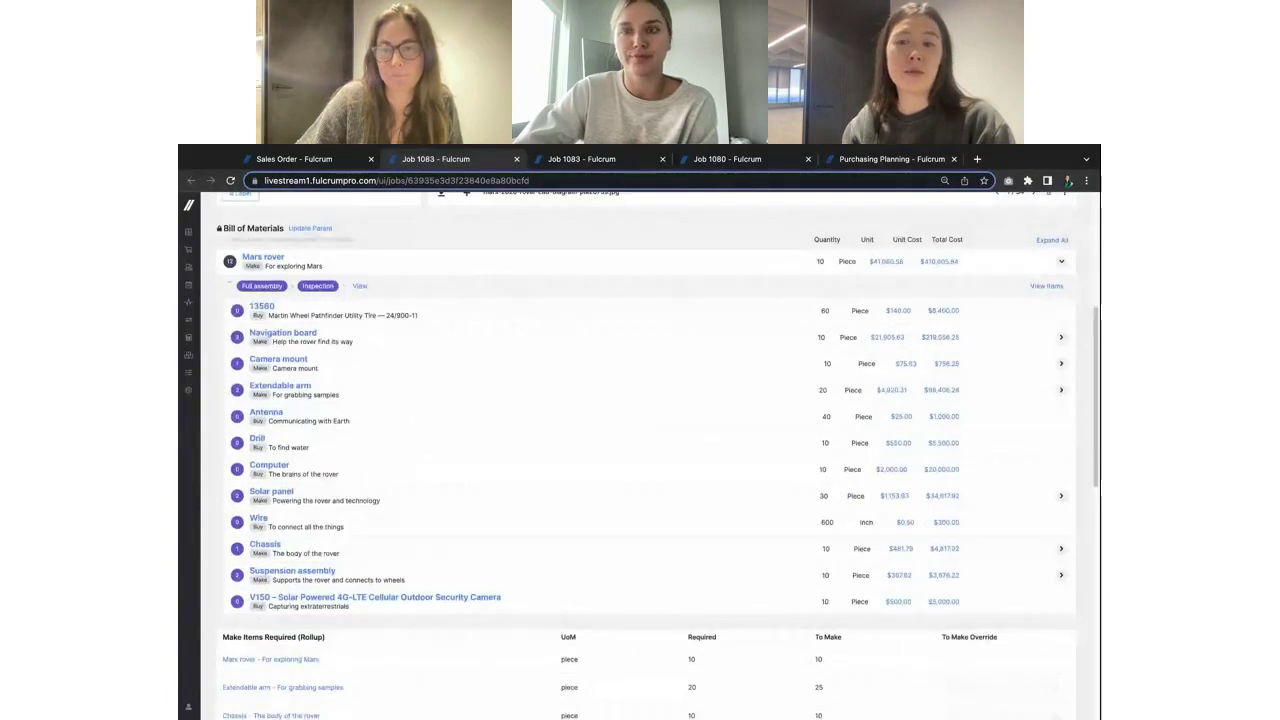
pyautogui.scroll(-3, 1072, 468)
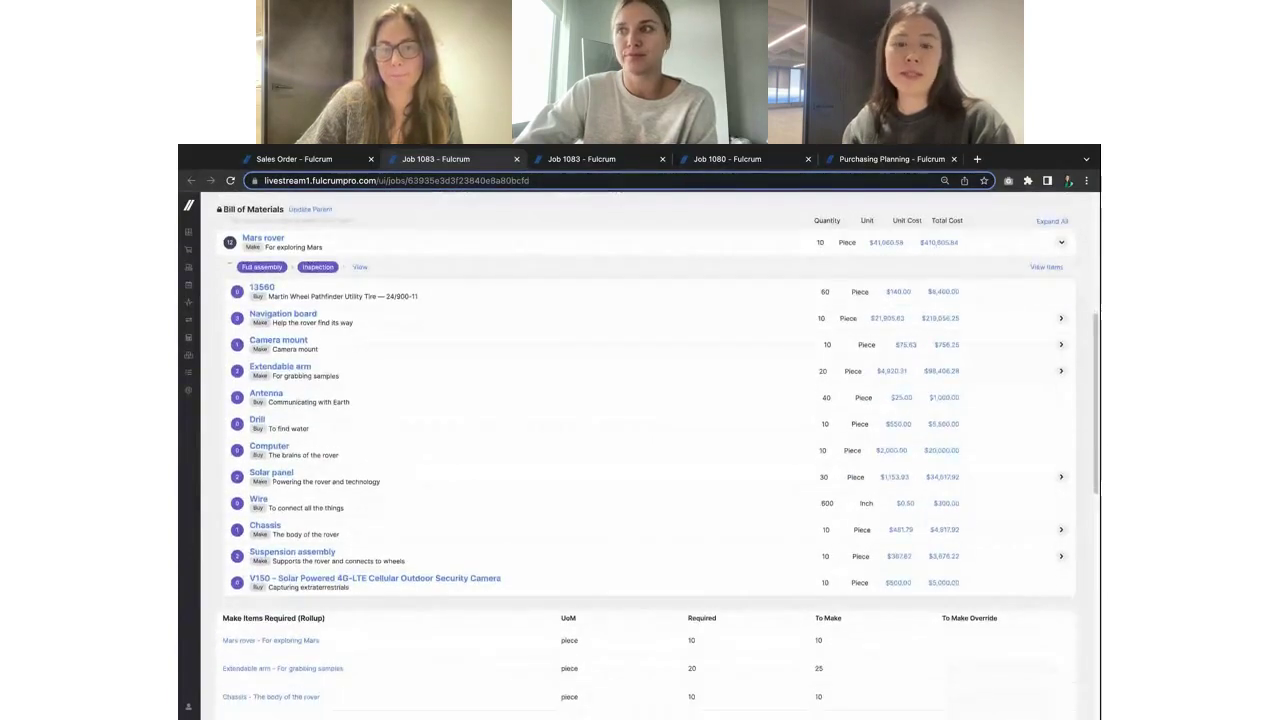
pyautogui.scroll(1, 651, 350)
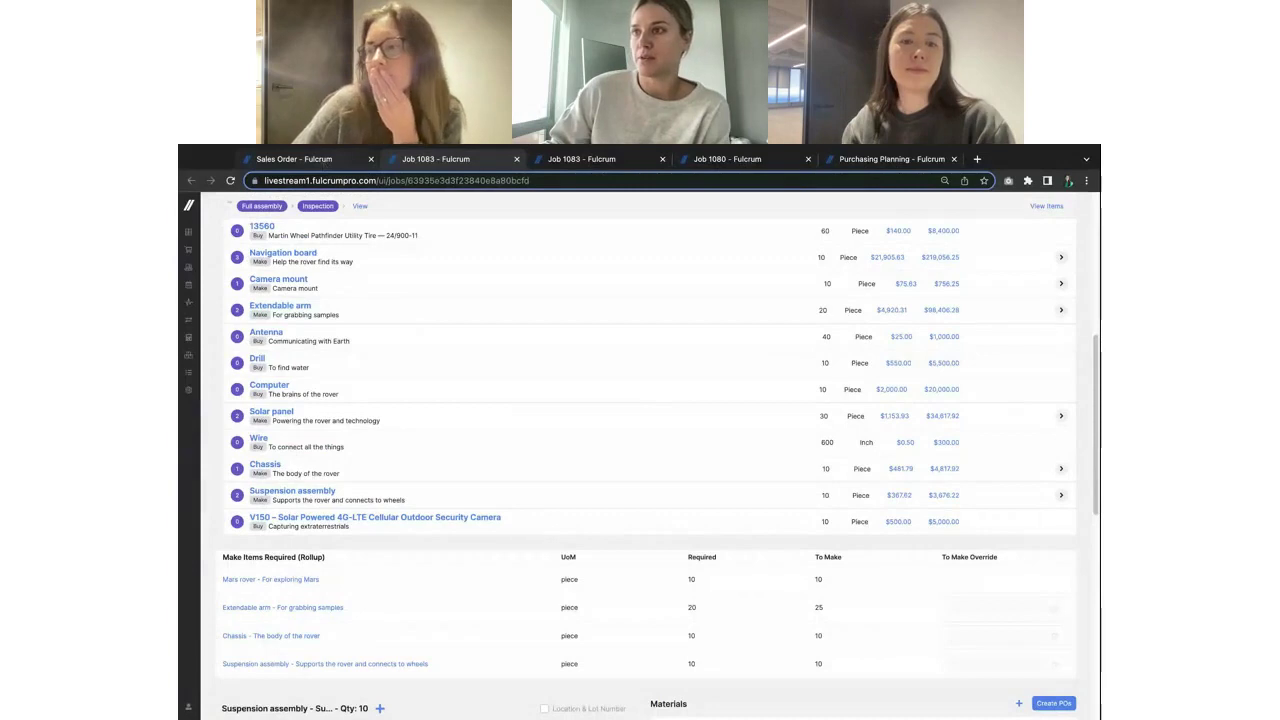
# Return to the ExploreMars Co. sales order and close the Mars rover's item details.
pyautogui.click(341, 162)
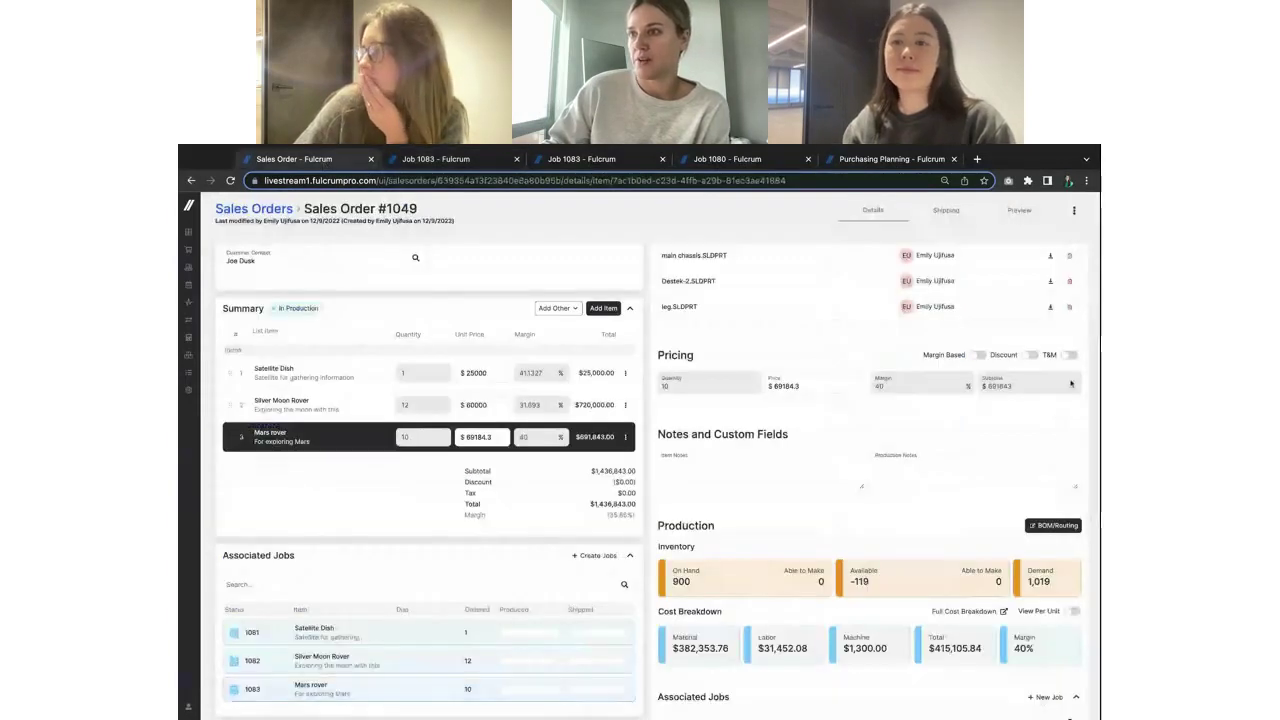
pyautogui.scroll(3, 922, 499)
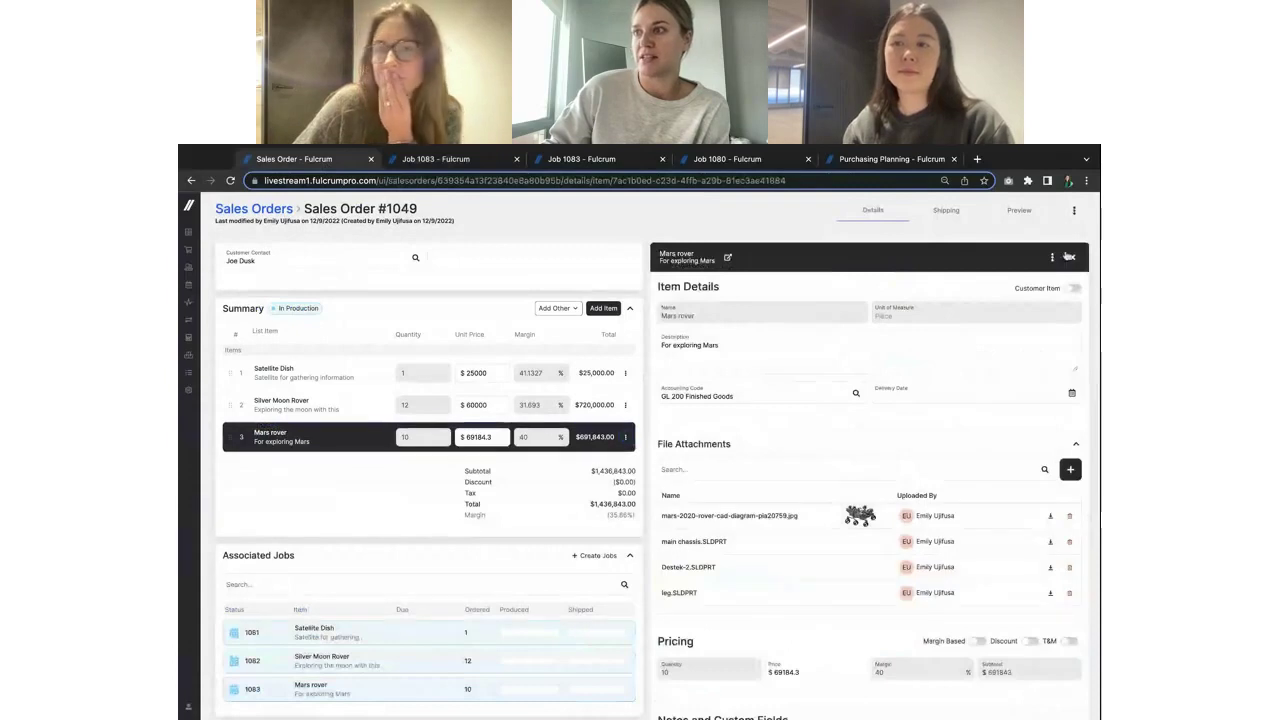
pyautogui.click(1072, 257)
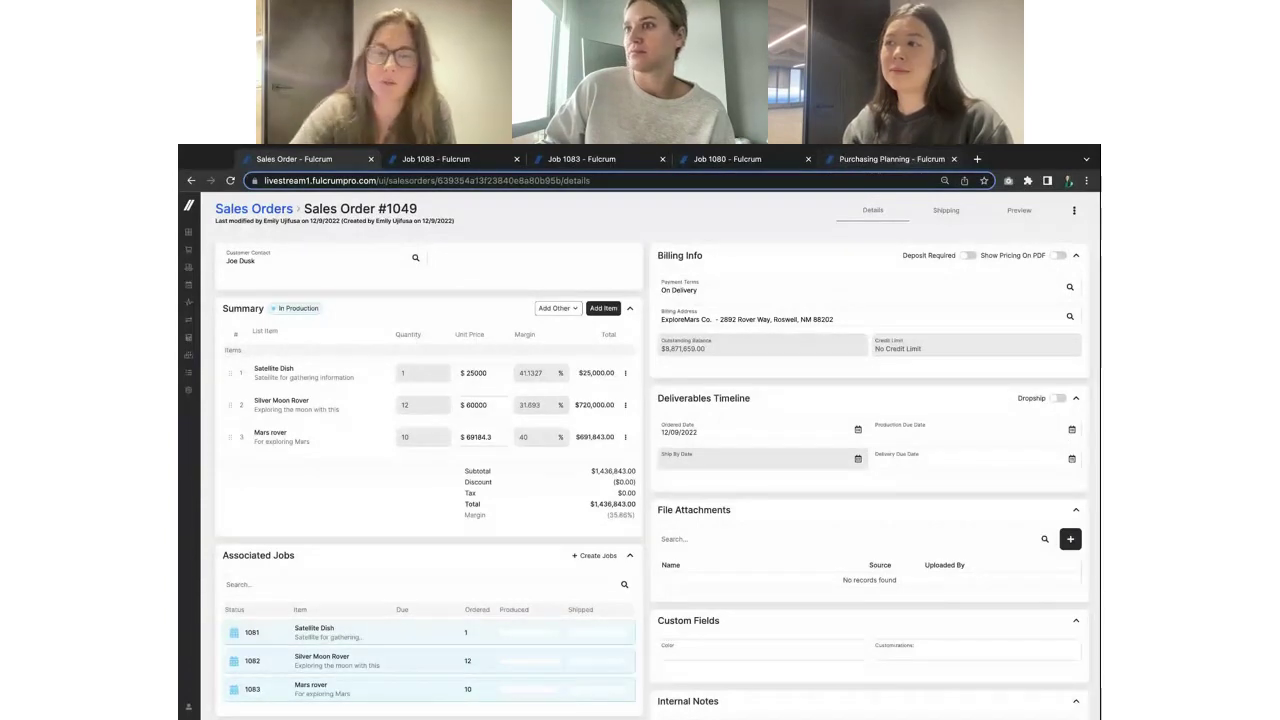
# View the purchase orders list filtered to late orders.
pyautogui.click(893, 159)
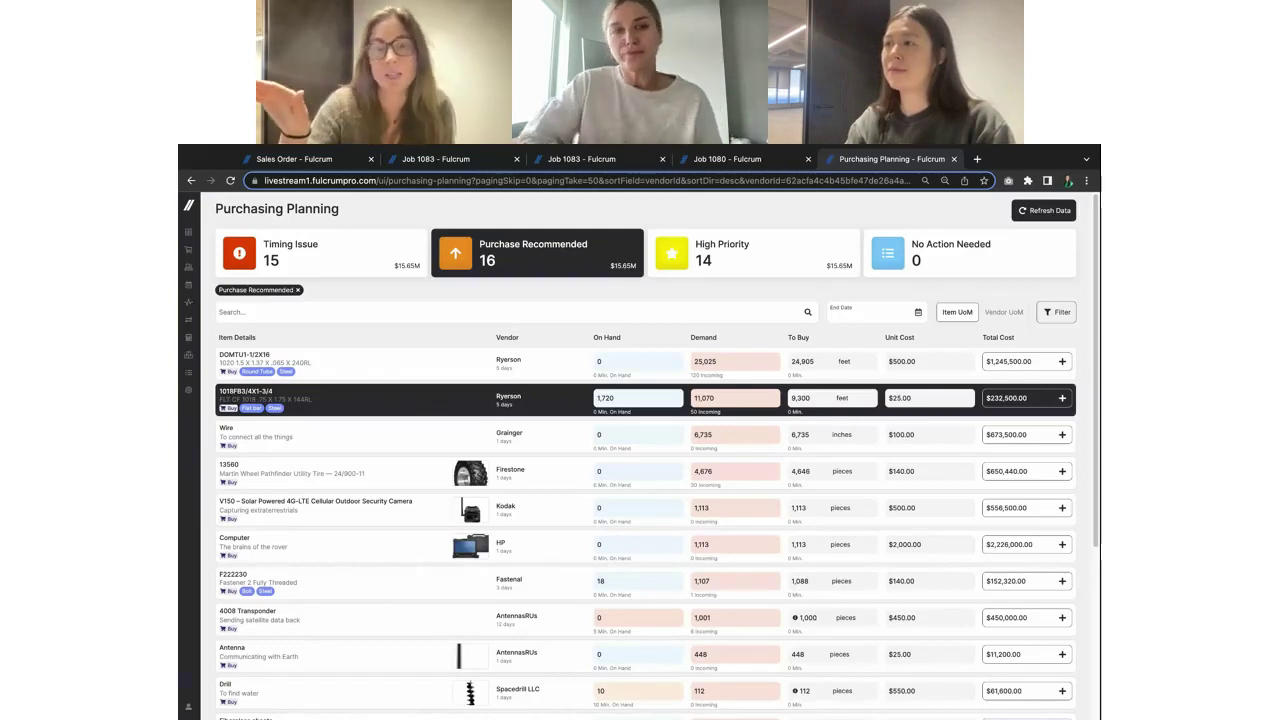
pyautogui.moveTo(203, 303)
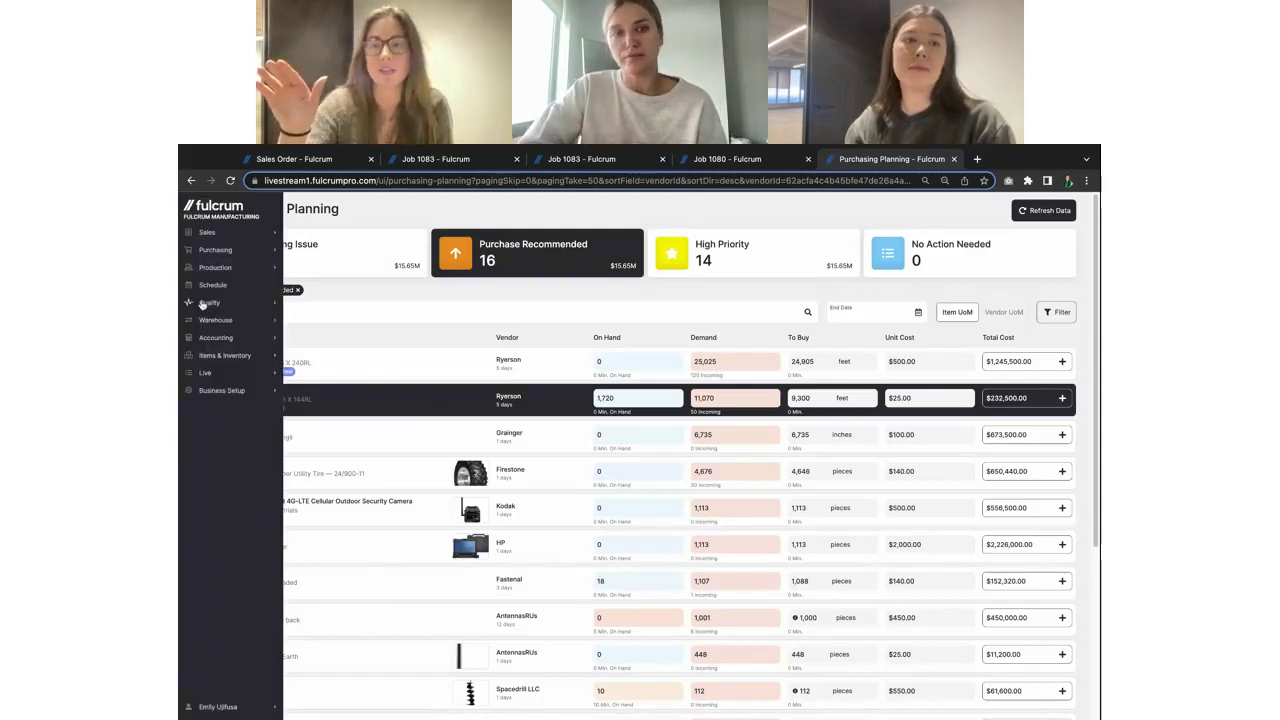
pyautogui.click(248, 251)
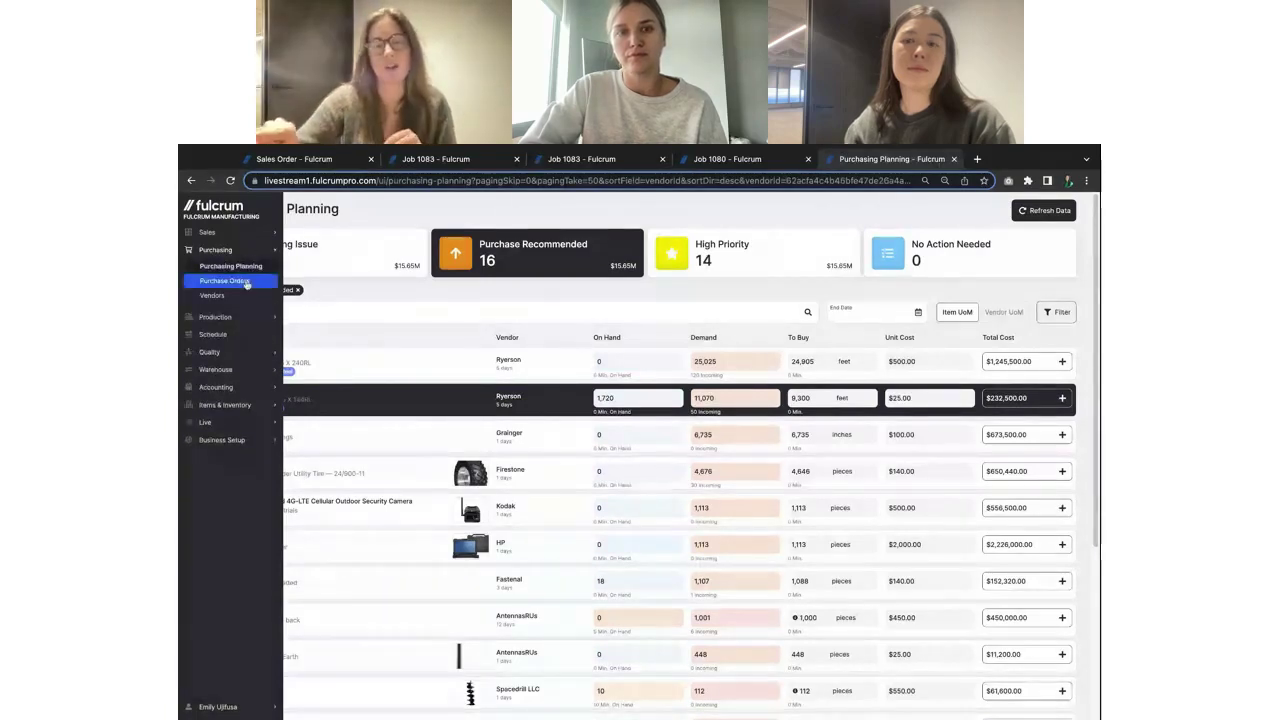
pyautogui.click(250, 281)
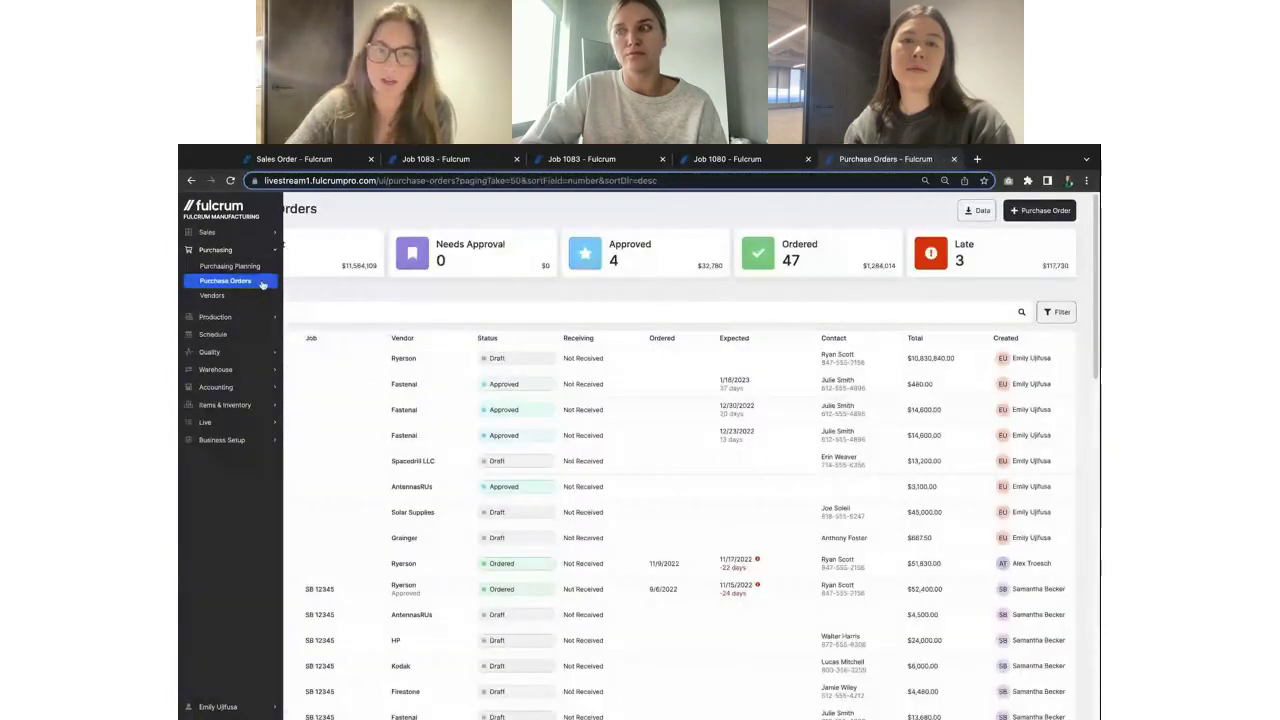
pyautogui.click(972, 250)
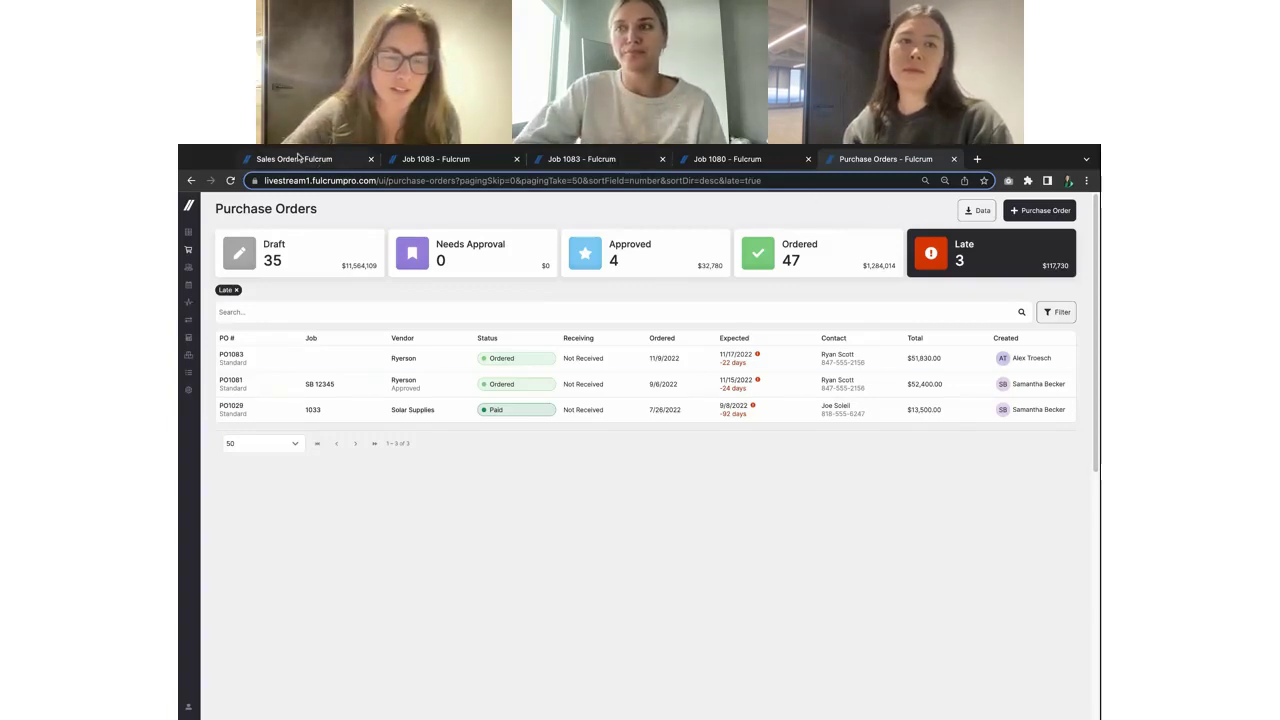
# Return to the recommended purchases in Purchasing Planning, and view the production schedule for all departments.
pyautogui.click(191, 180)
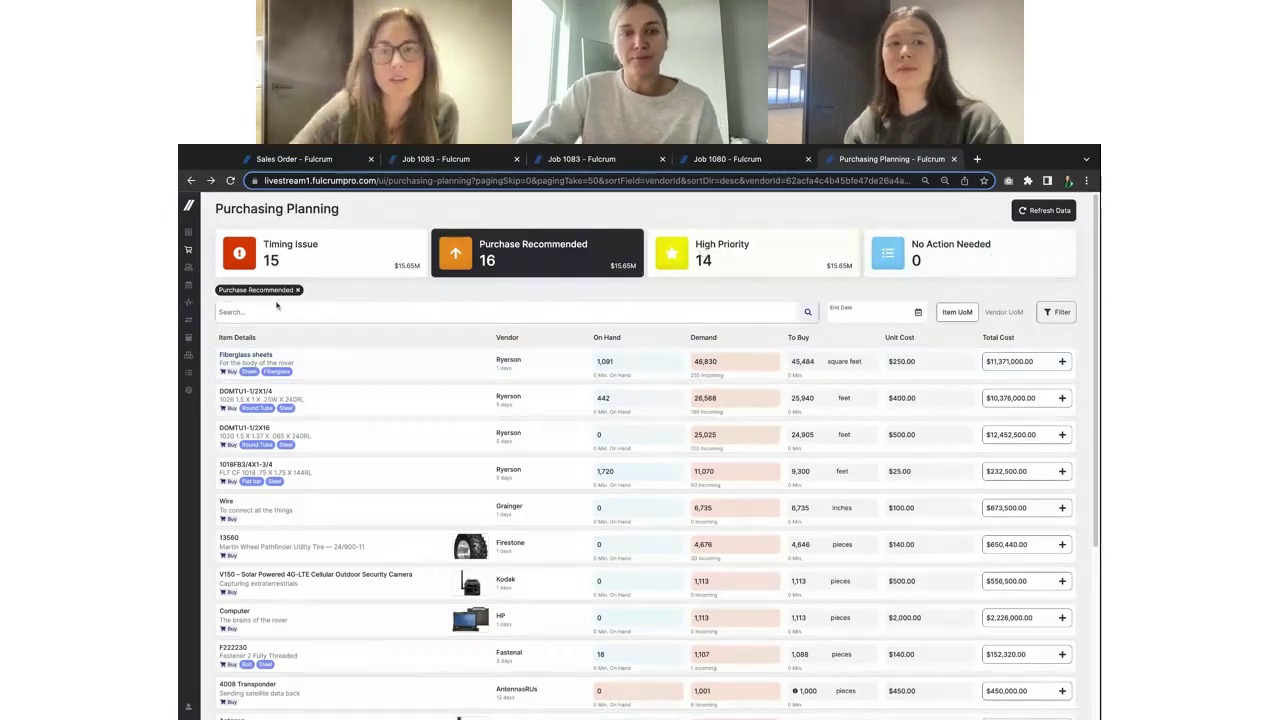
pyautogui.click(1031, 148)
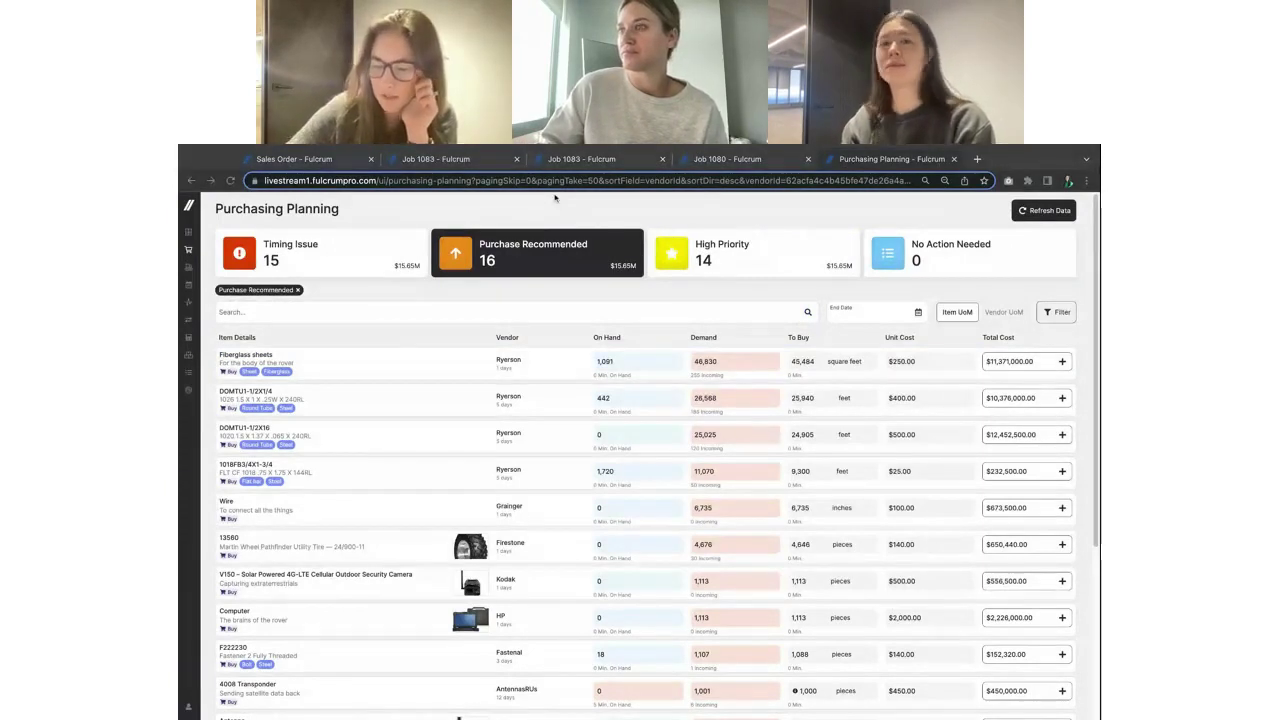
pyautogui.click(194, 288)
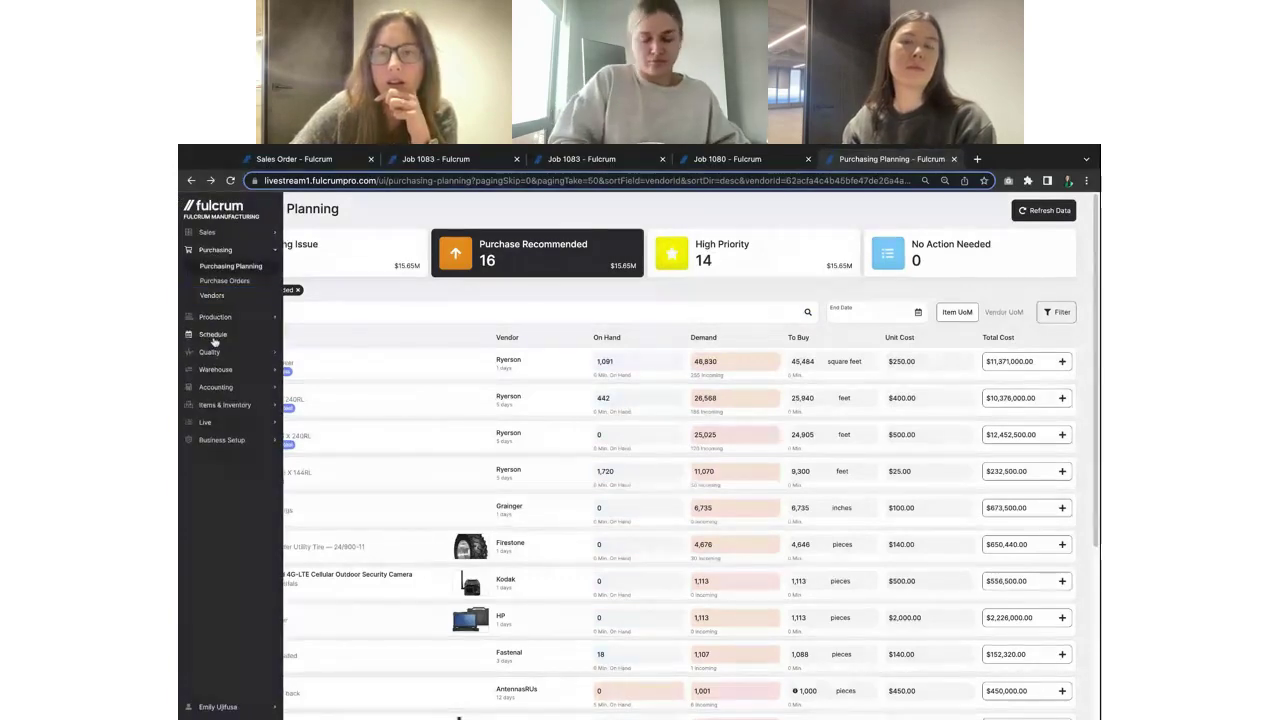
pyautogui.click(213, 334)
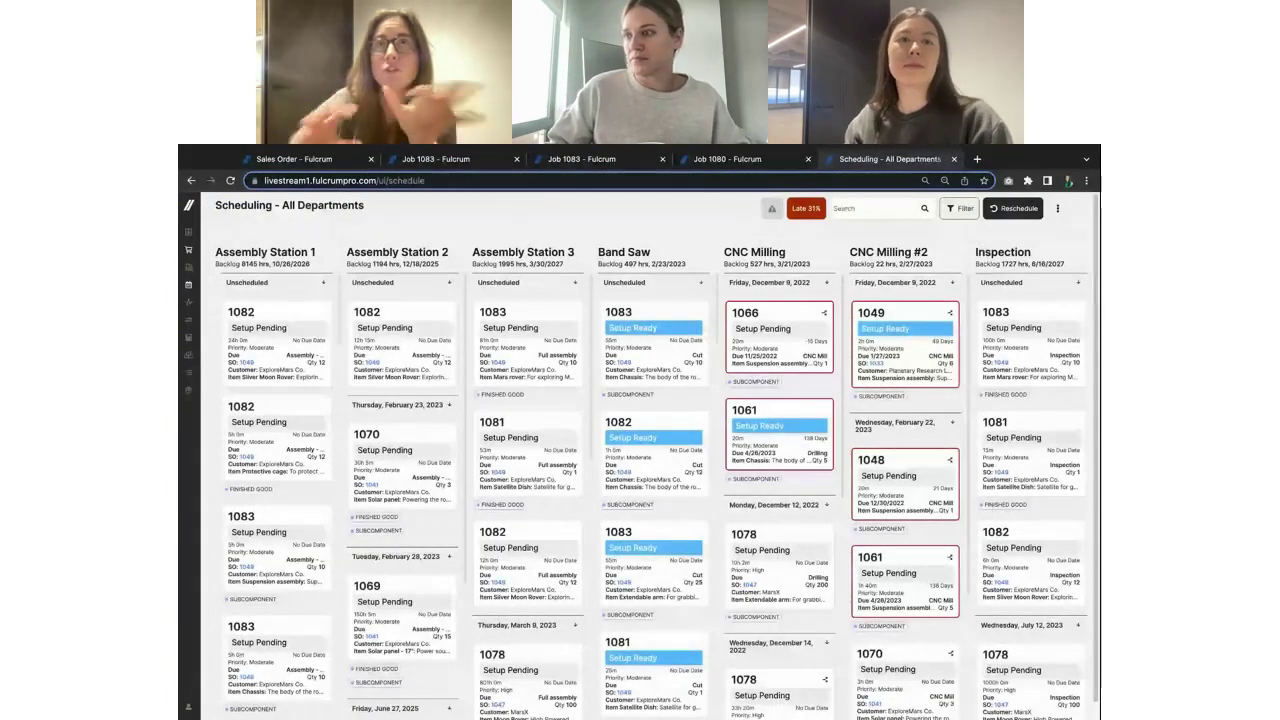